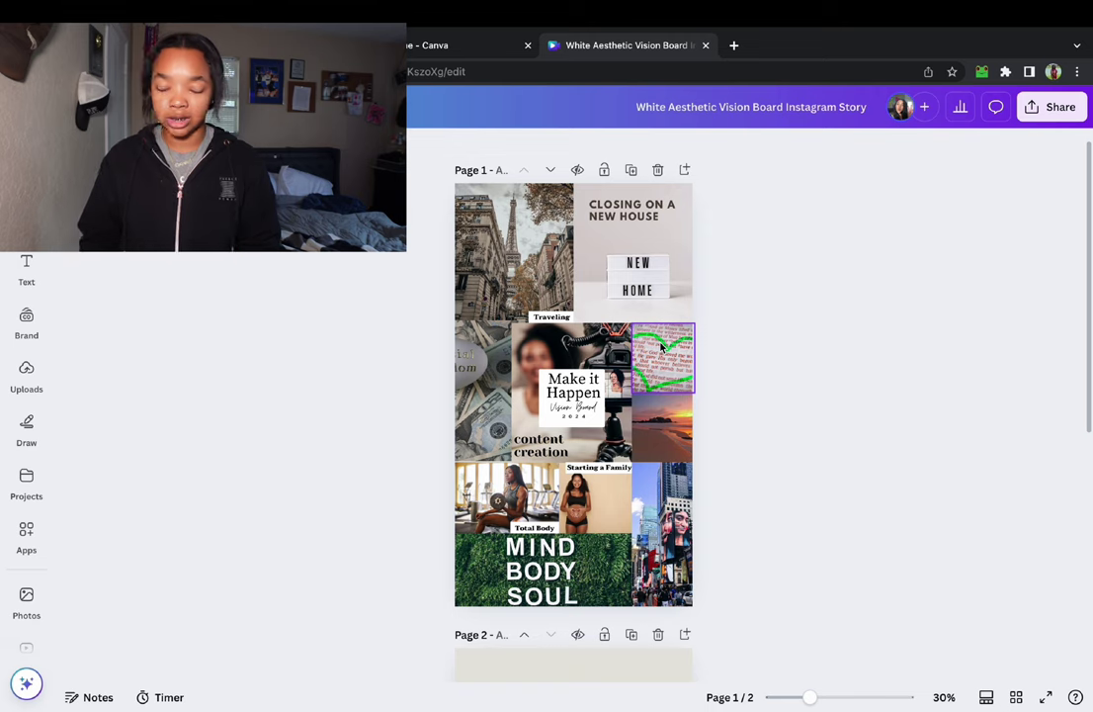
Close the White Aesthetic Vision Board design and search Canva for "vision board template".
scroll(662, 346, "down", 1)
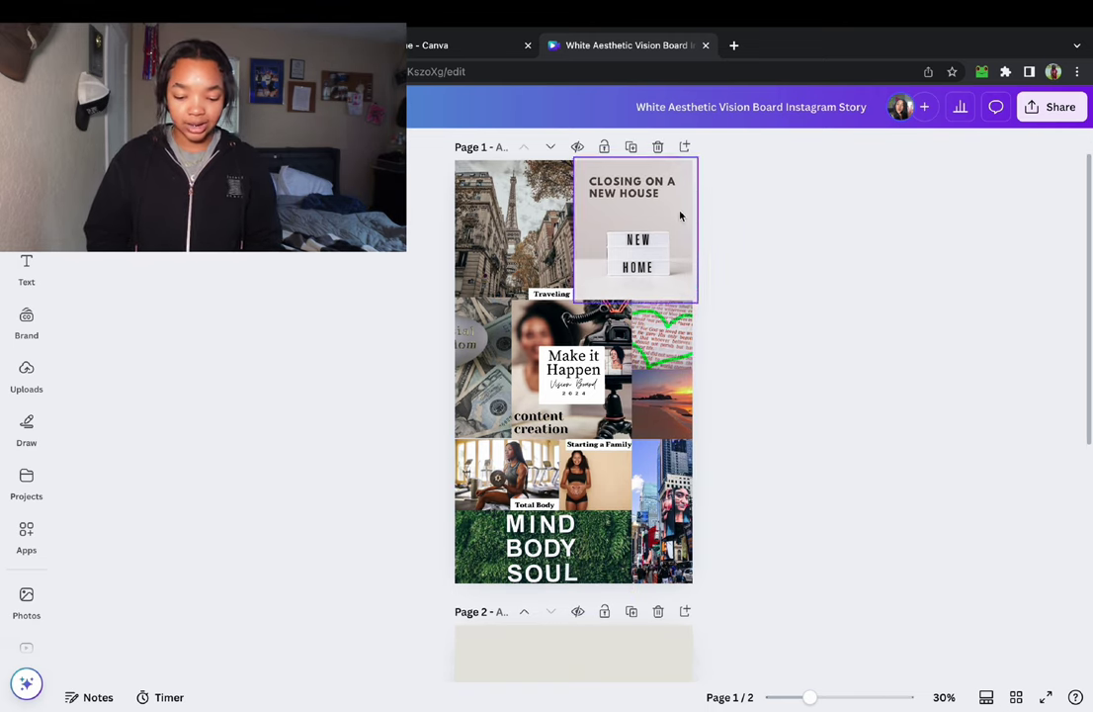
left_click(464, 45)
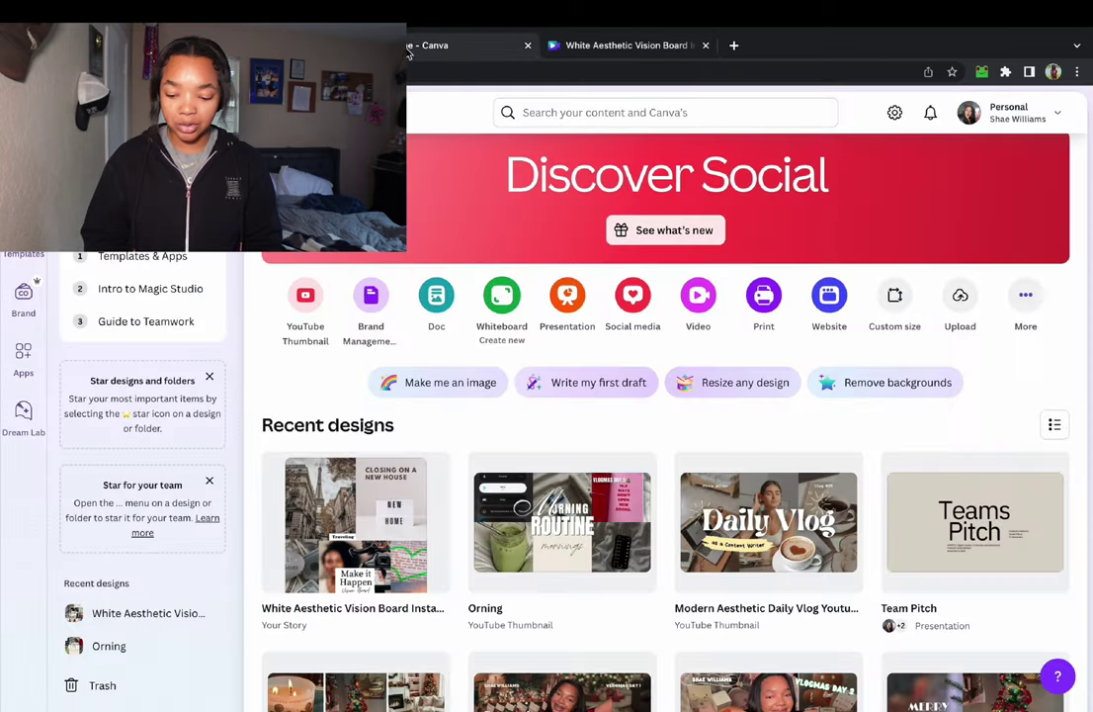
left_click(706, 45)
left_click(673, 115)
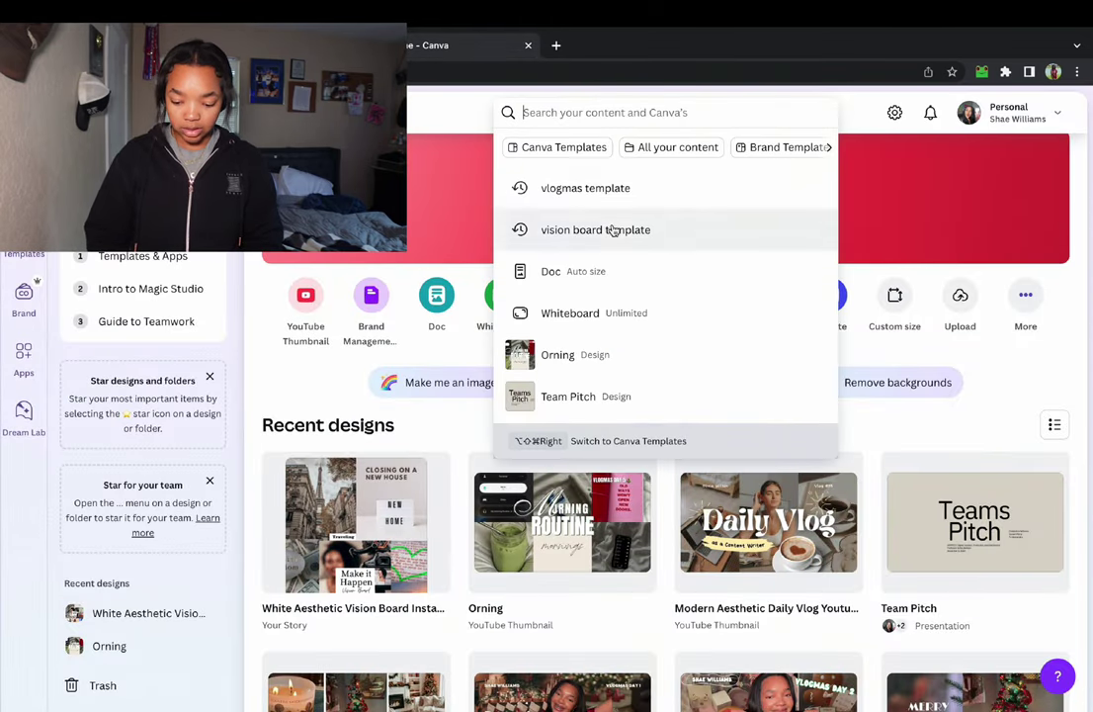
left_click(616, 227)
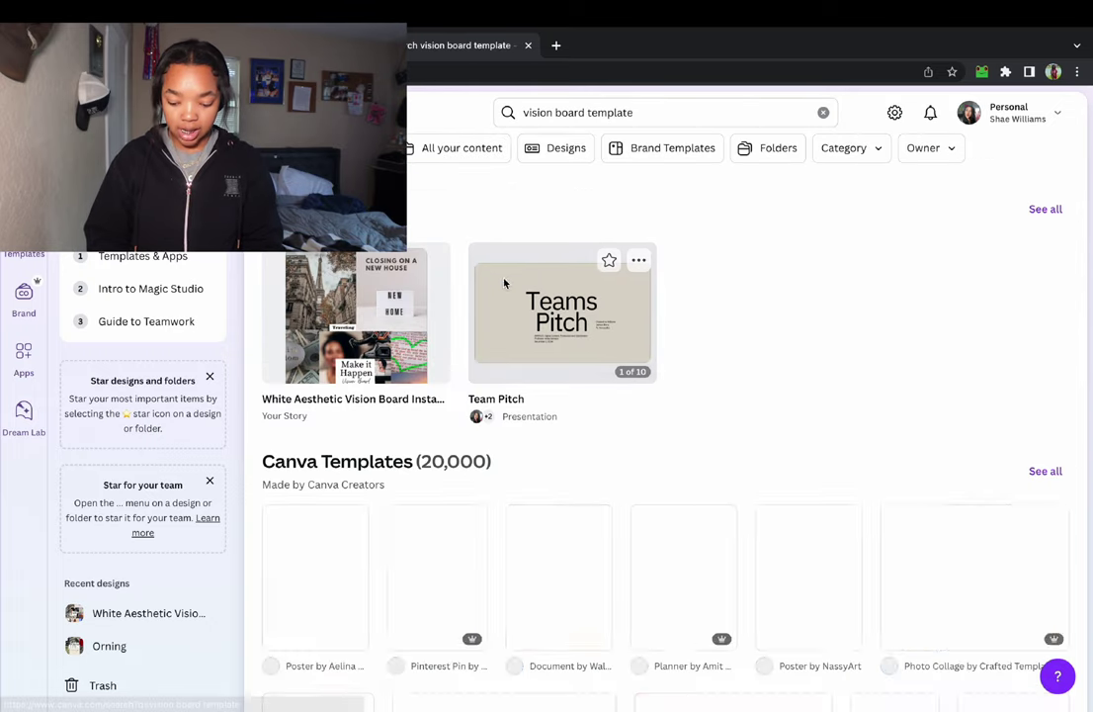
Preview the Brown Organic Vision Board Photo Collage template and look through the similar templates suggested with it.
scroll(549, 362, "down", 4)
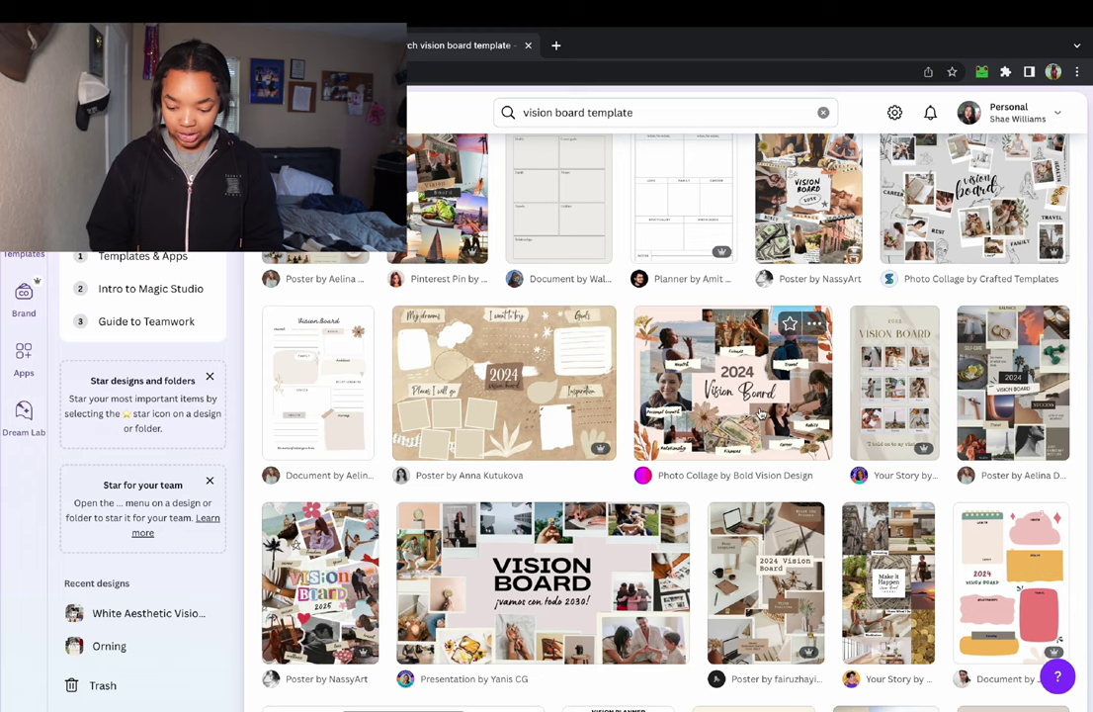
left_click(745, 394)
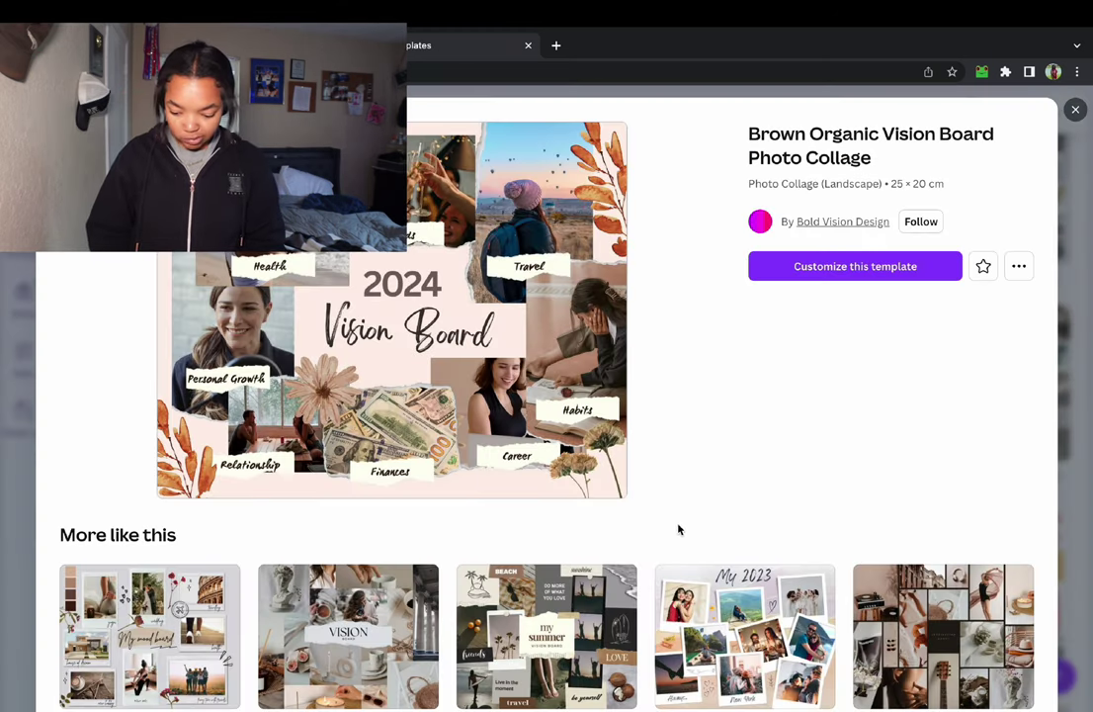
scroll(639, 571, "down", 3)
scroll(639, 571, "down", 2)
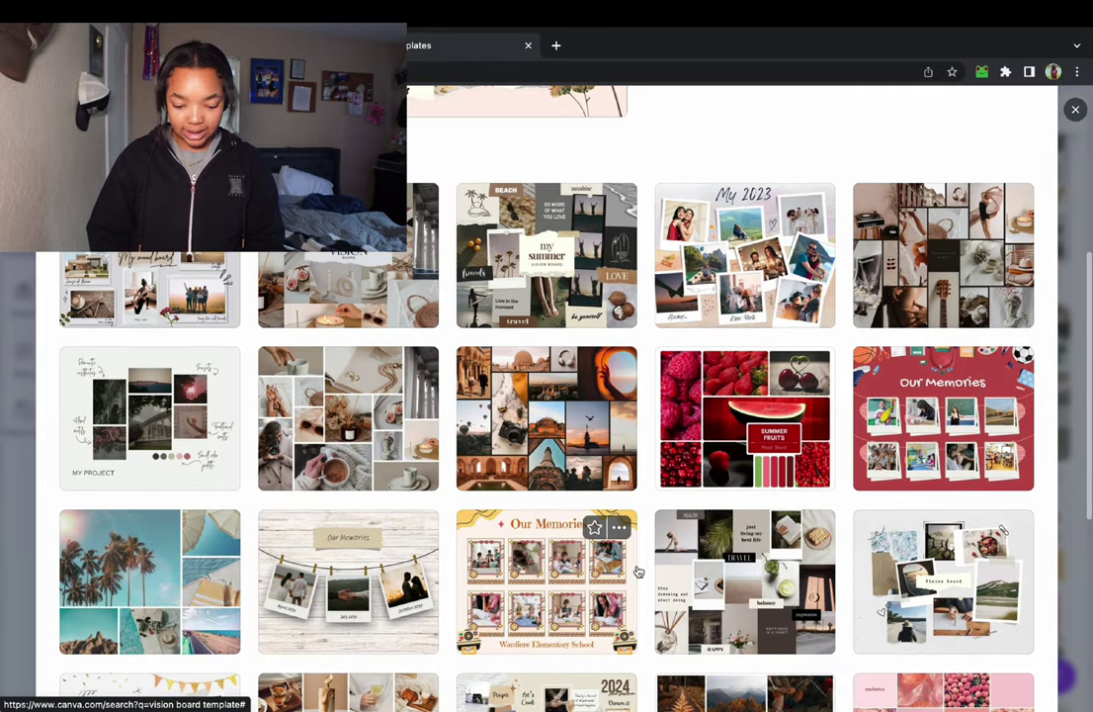
scroll(639, 572, "down", 2)
scroll(639, 571, "down", 2)
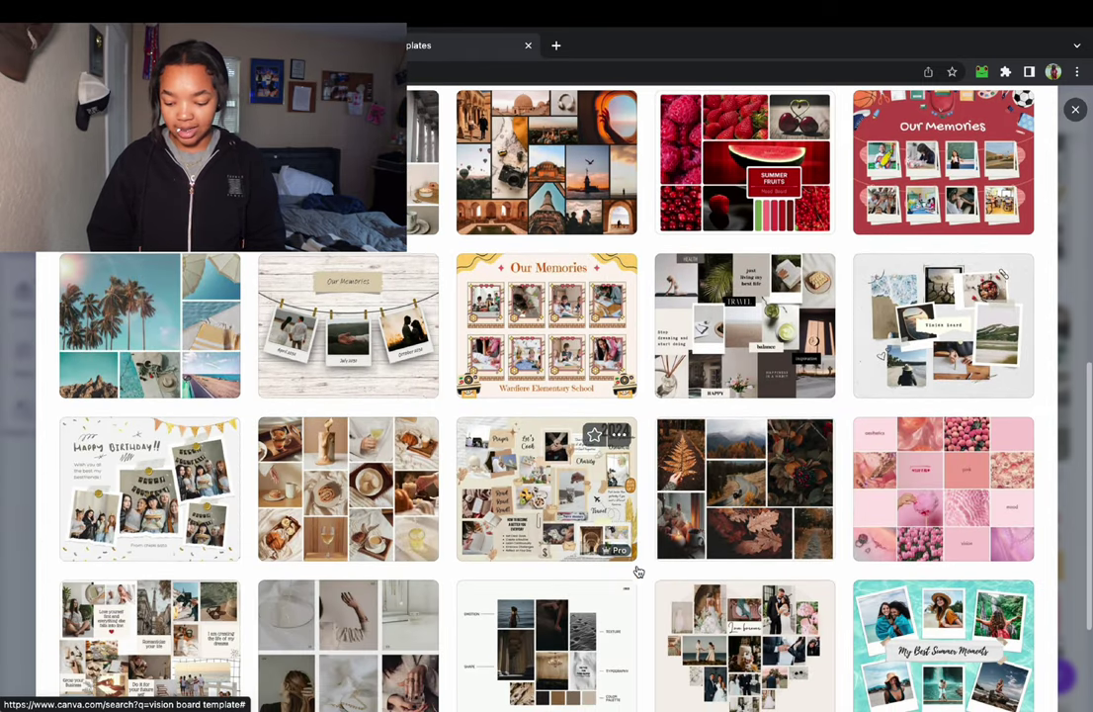
scroll(639, 570, "down", 2)
scroll(639, 570, "down", 1)
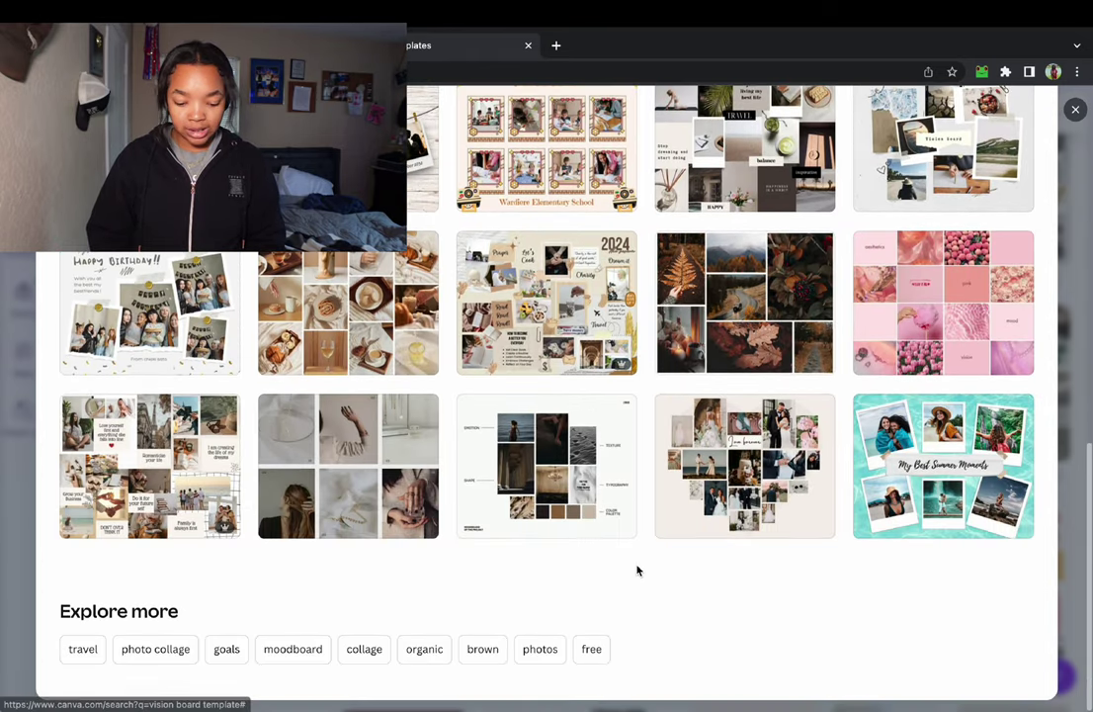
scroll(639, 571, "up", 1)
scroll(639, 572, "up", 8)
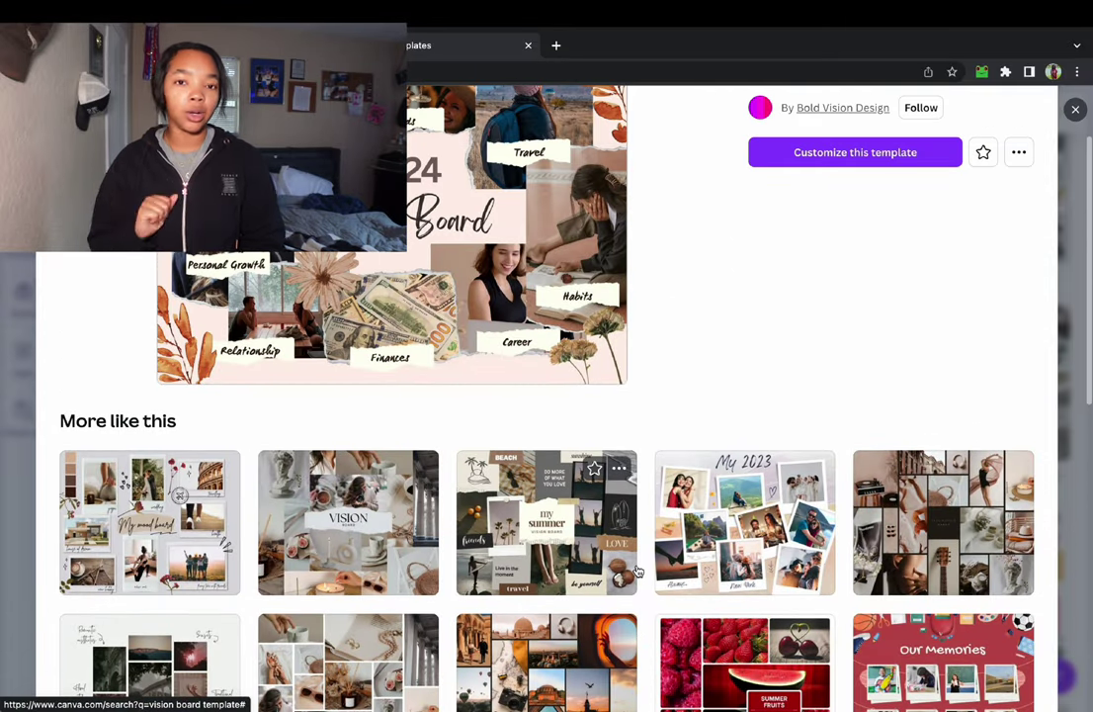
scroll(638, 571, "up", 2)
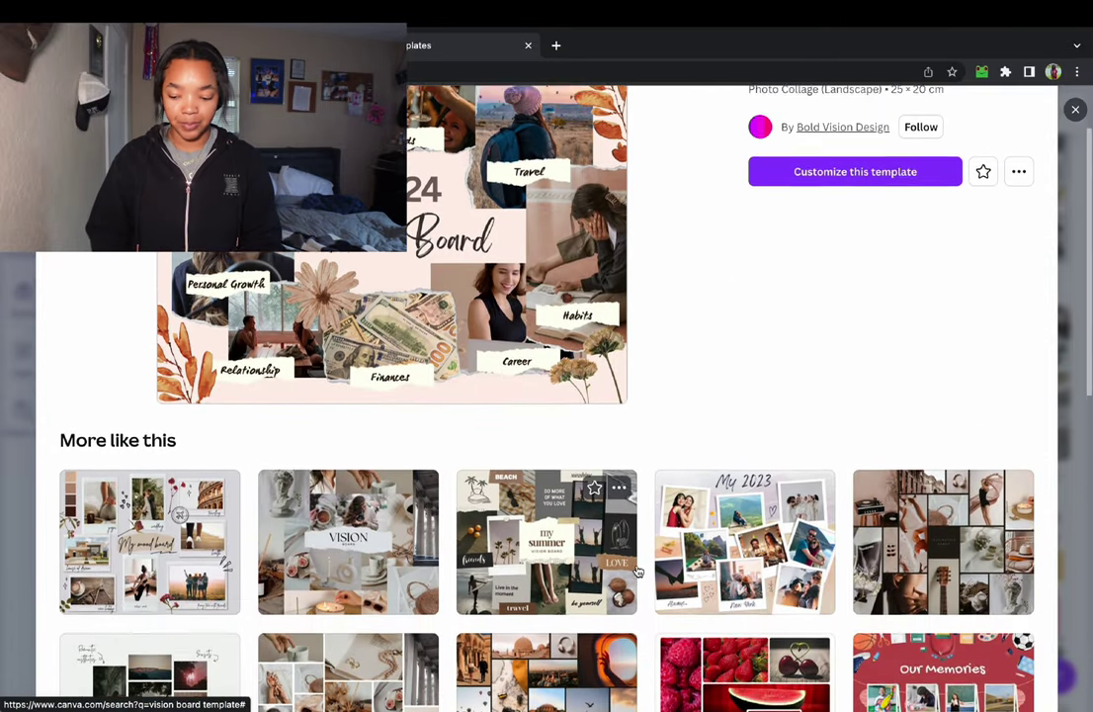
left_click(1076, 110)
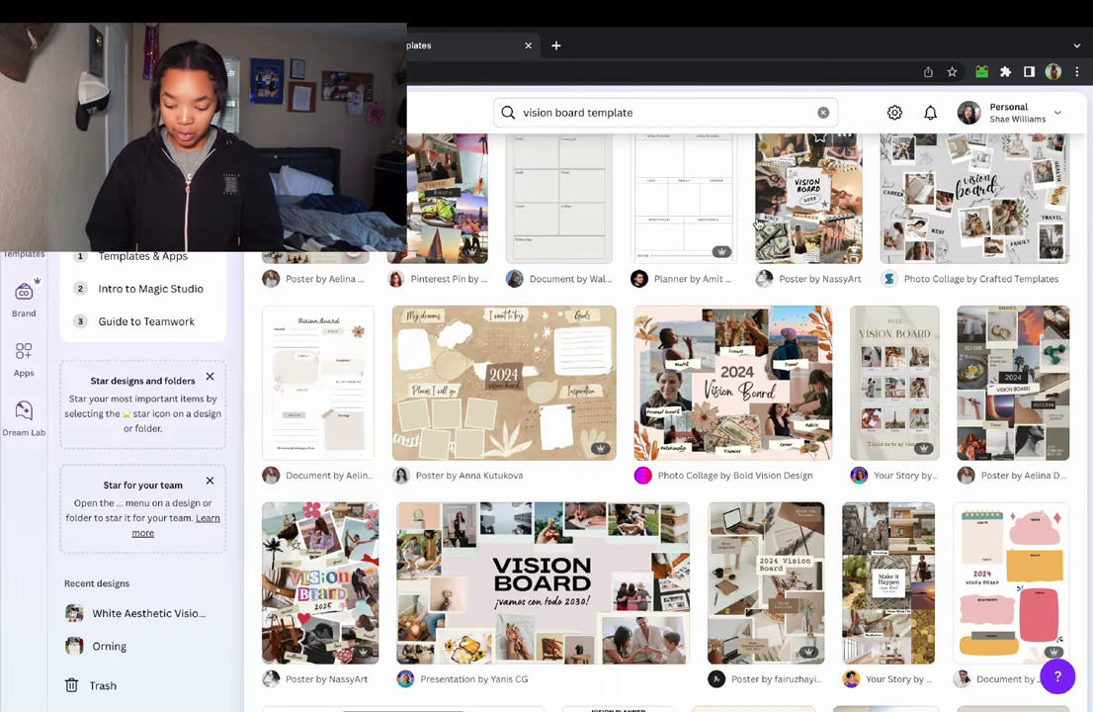
Preview the Organic Scrapbook Self Improvement Inspirational Vision Board template and browse its similar designs.
scroll(758, 225, "down", 1)
scroll(889, 316, "up", 3)
left_click(1033, 395)
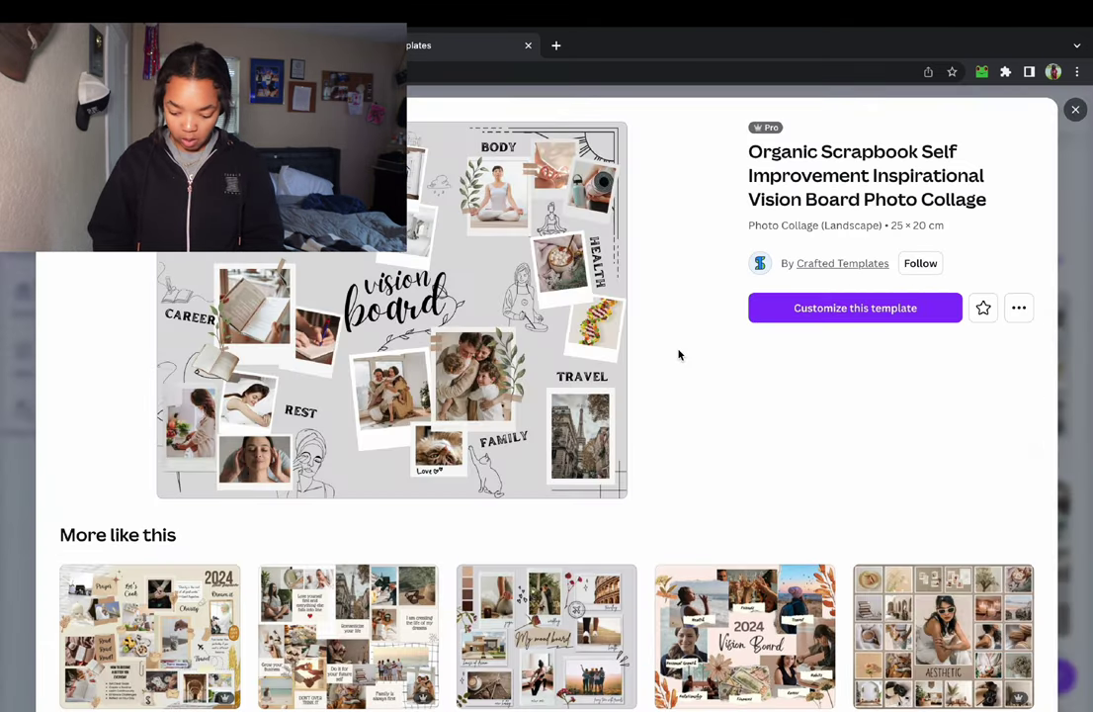
scroll(431, 578, "down", 7)
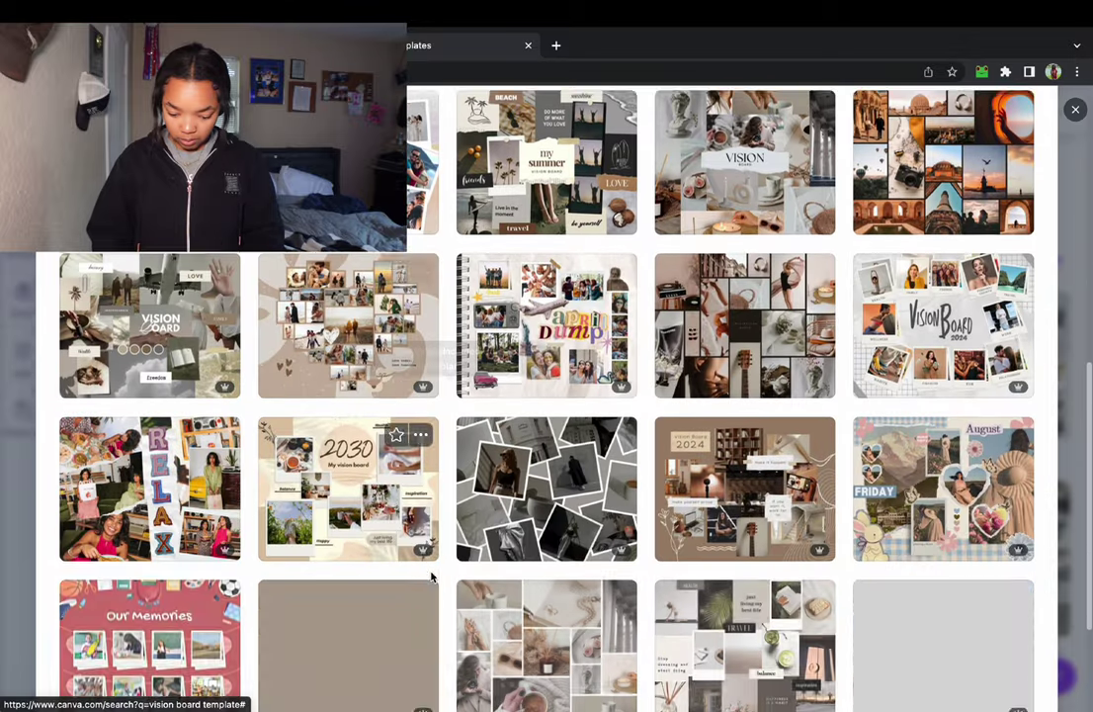
scroll(431, 577, "down", 3)
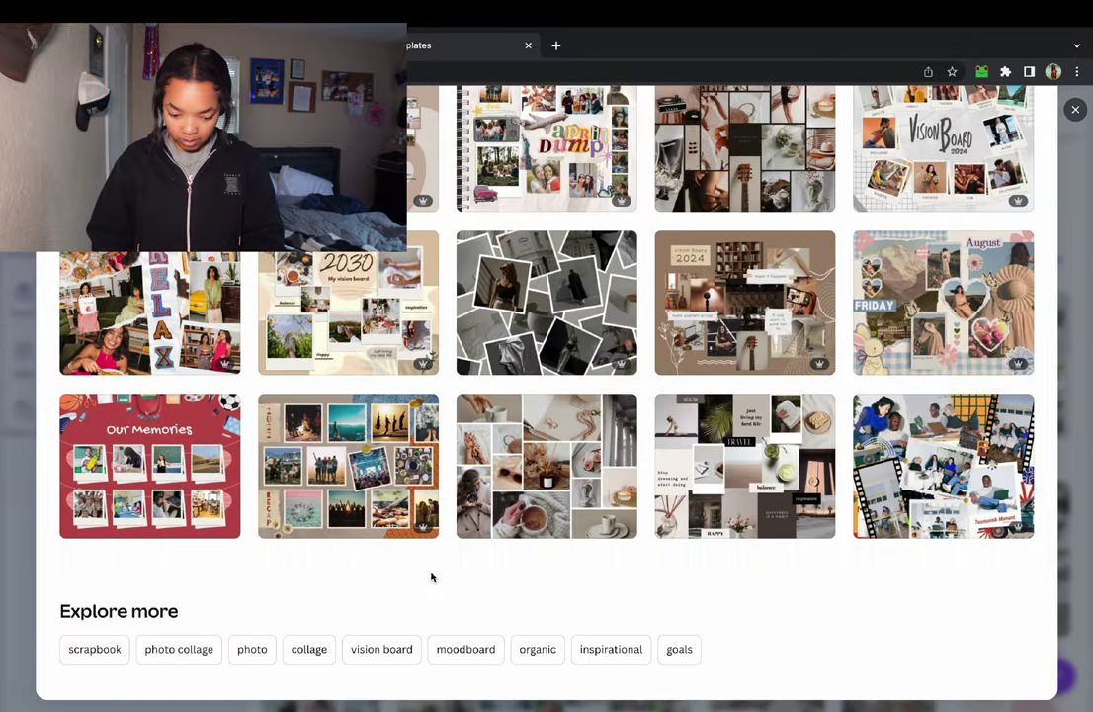
scroll(431, 577, "up", 6)
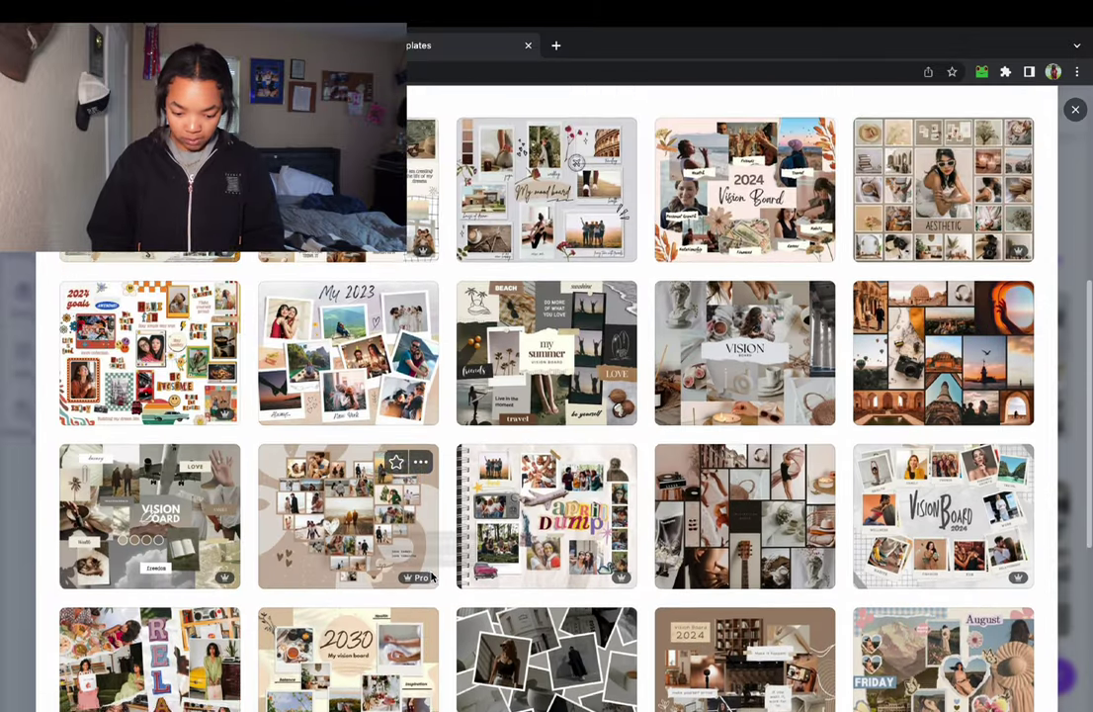
Choose the Brown Scrapbook inspirational Family Vision Board Photo Collage template and open it for customizing.
left_click(337, 251)
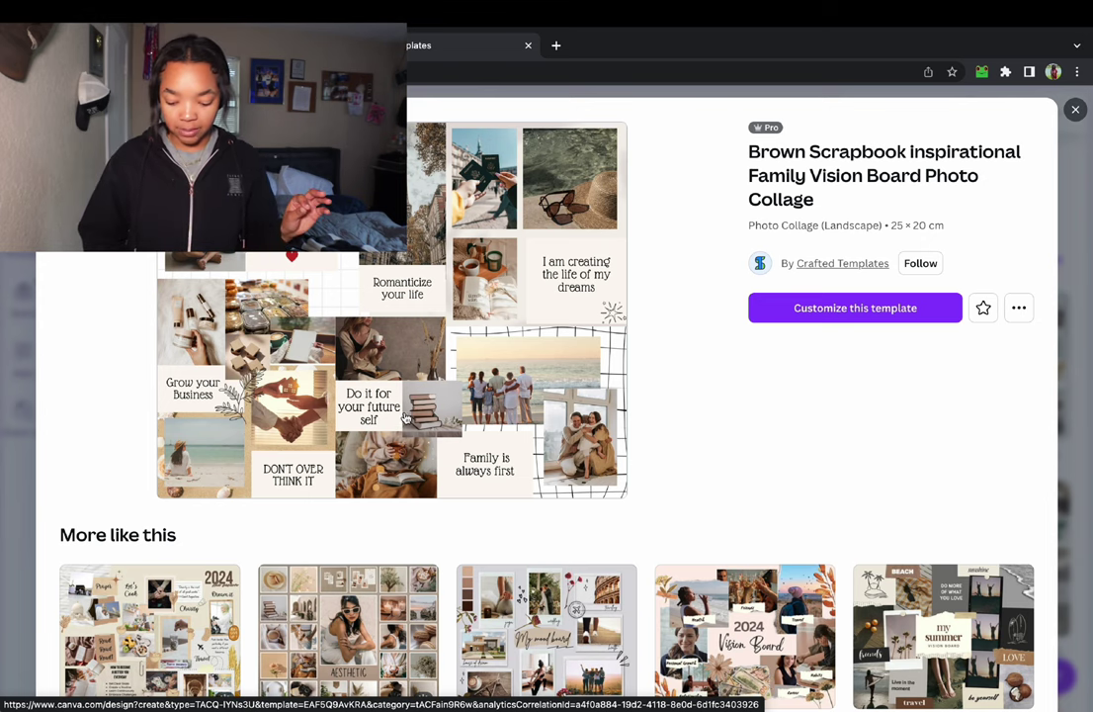
scroll(400, 420, "down", 3)
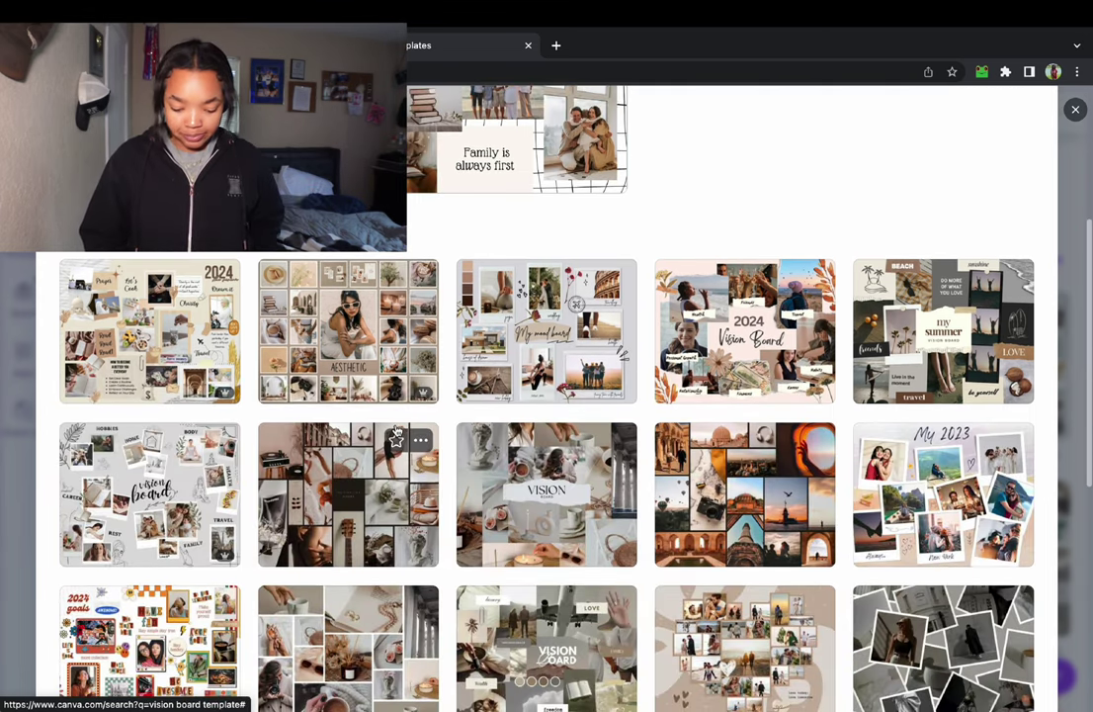
scroll(396, 432, "down", 4)
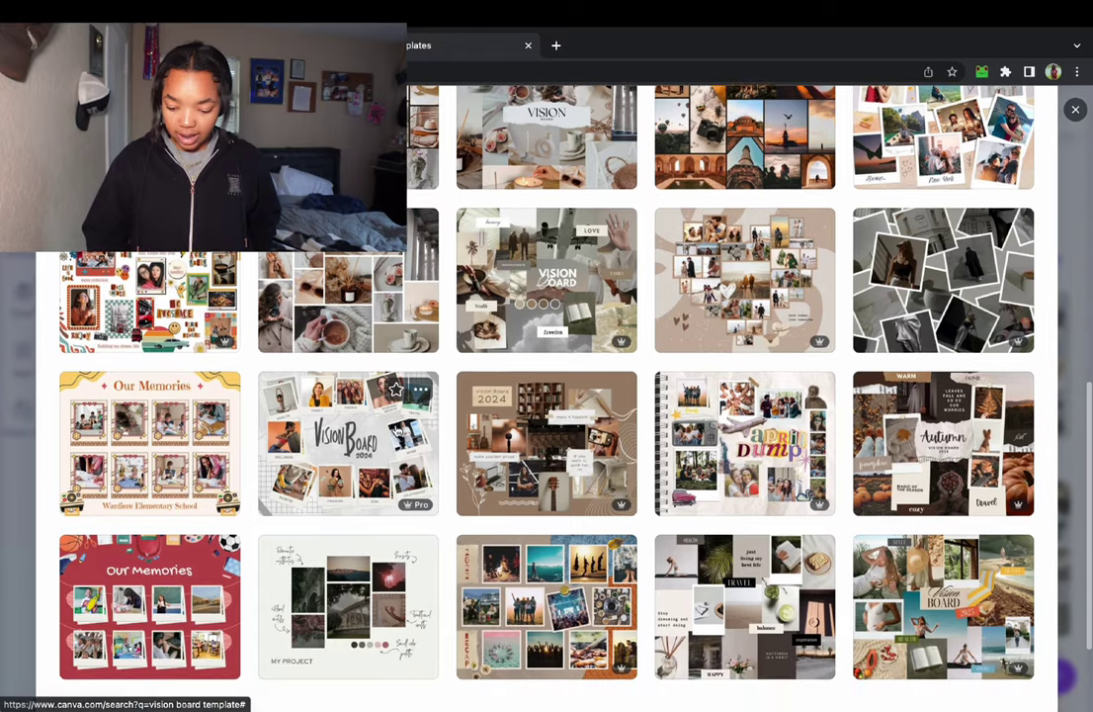
scroll(397, 432, "up", 8)
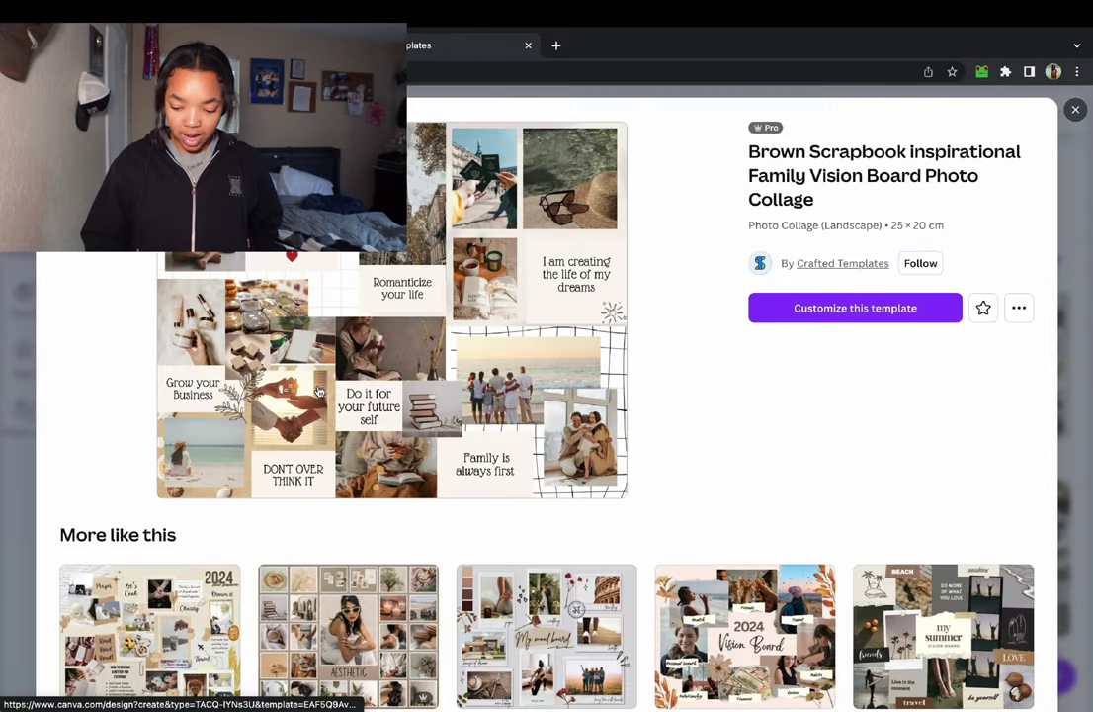
left_click(780, 317)
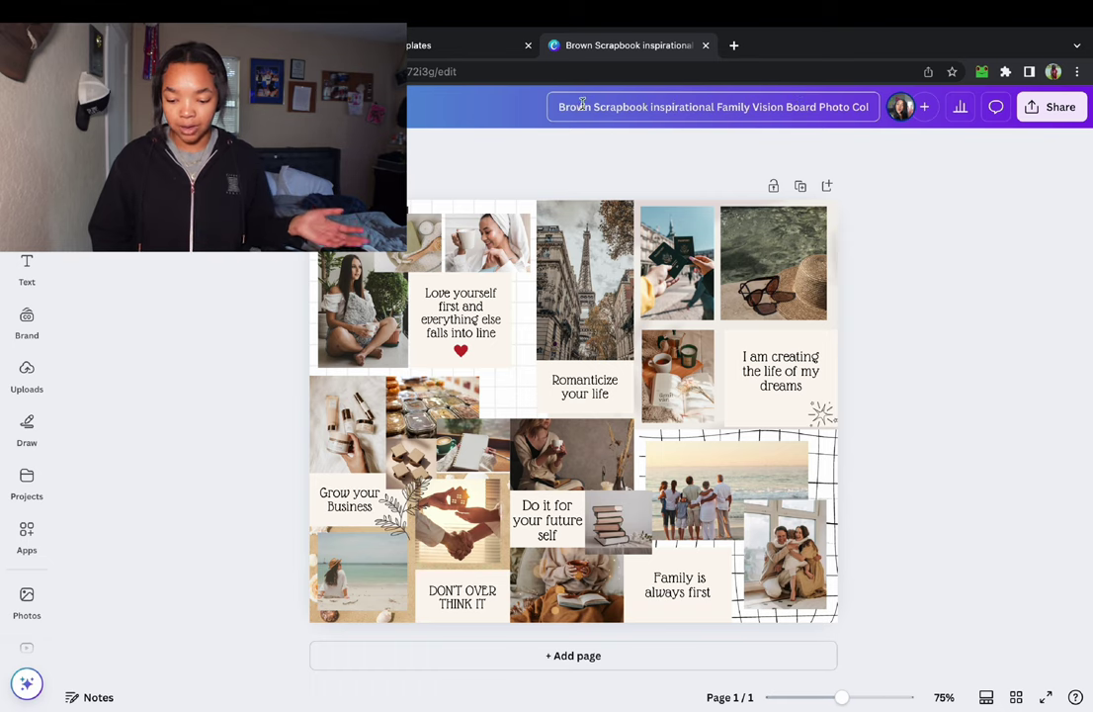
Rename the design as "2025 Vision Board".
left_click_drag(567, 107, 875, 109)
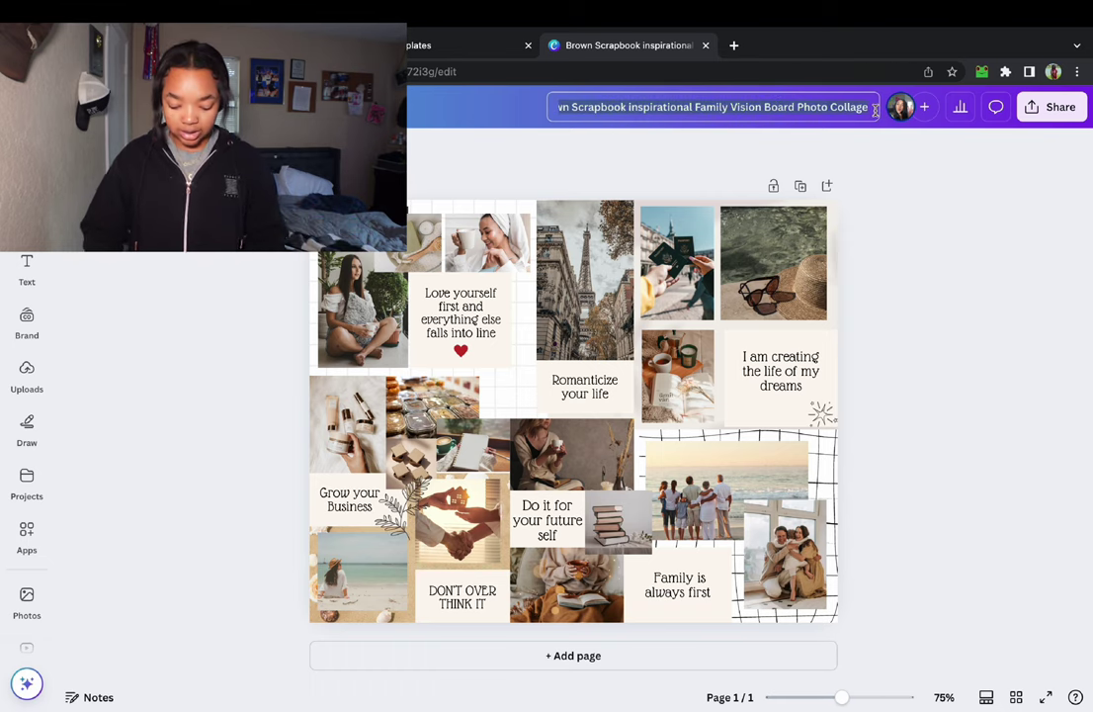
type("202")
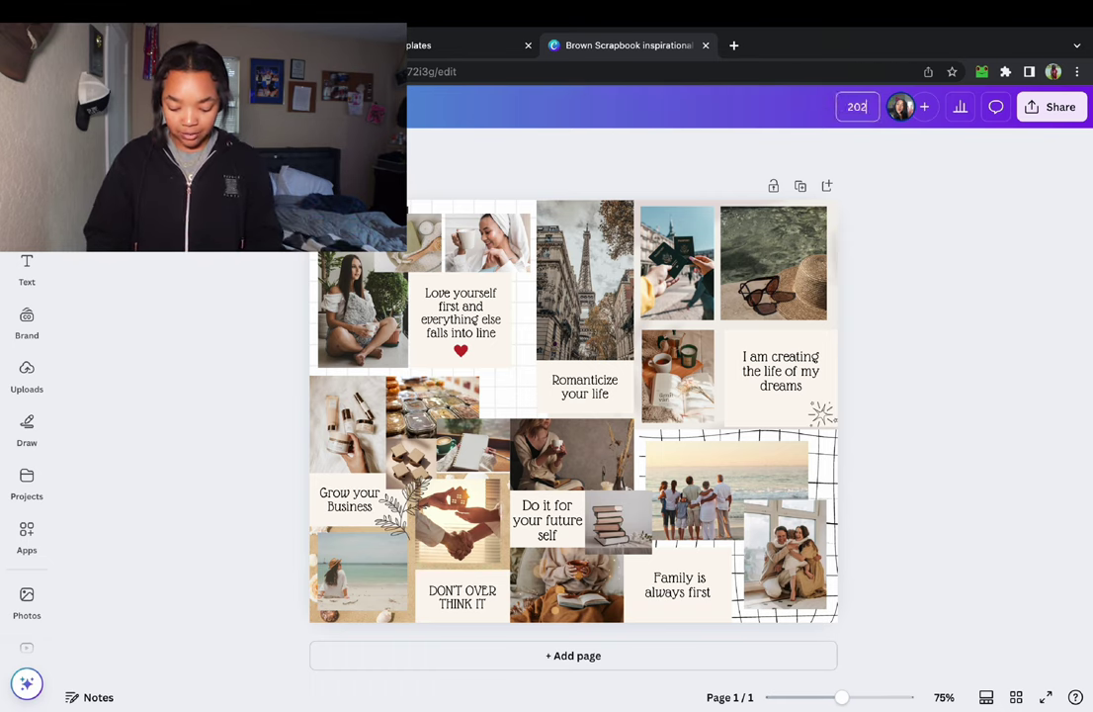
type("5 Vision Board")
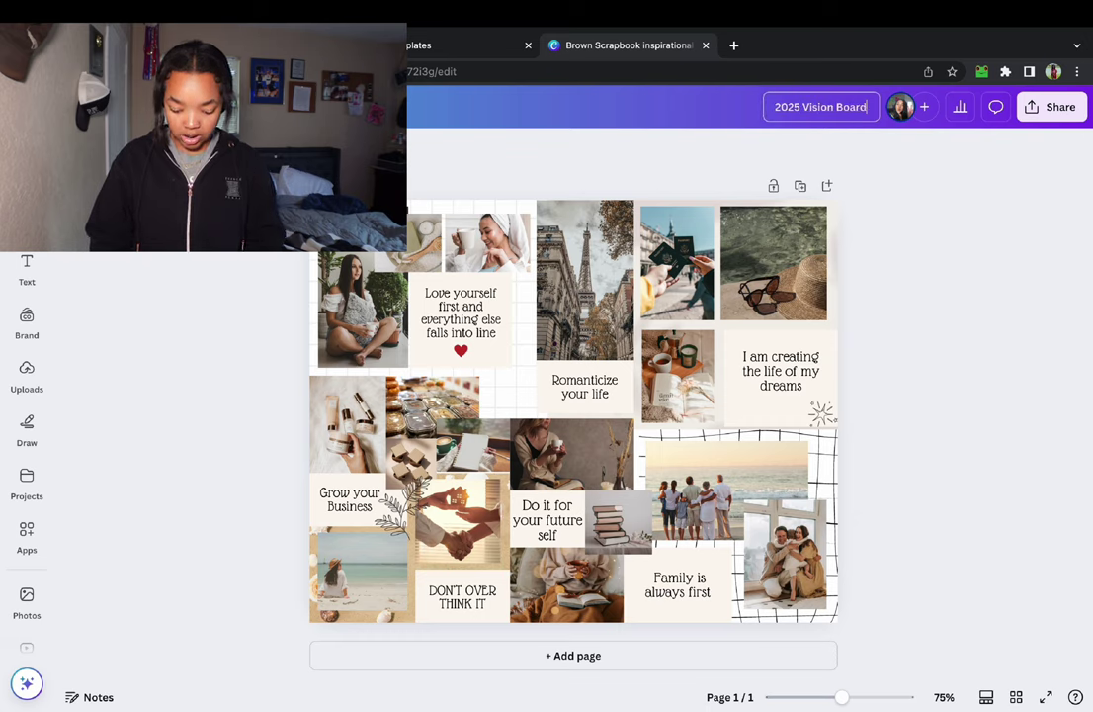
key("Return")
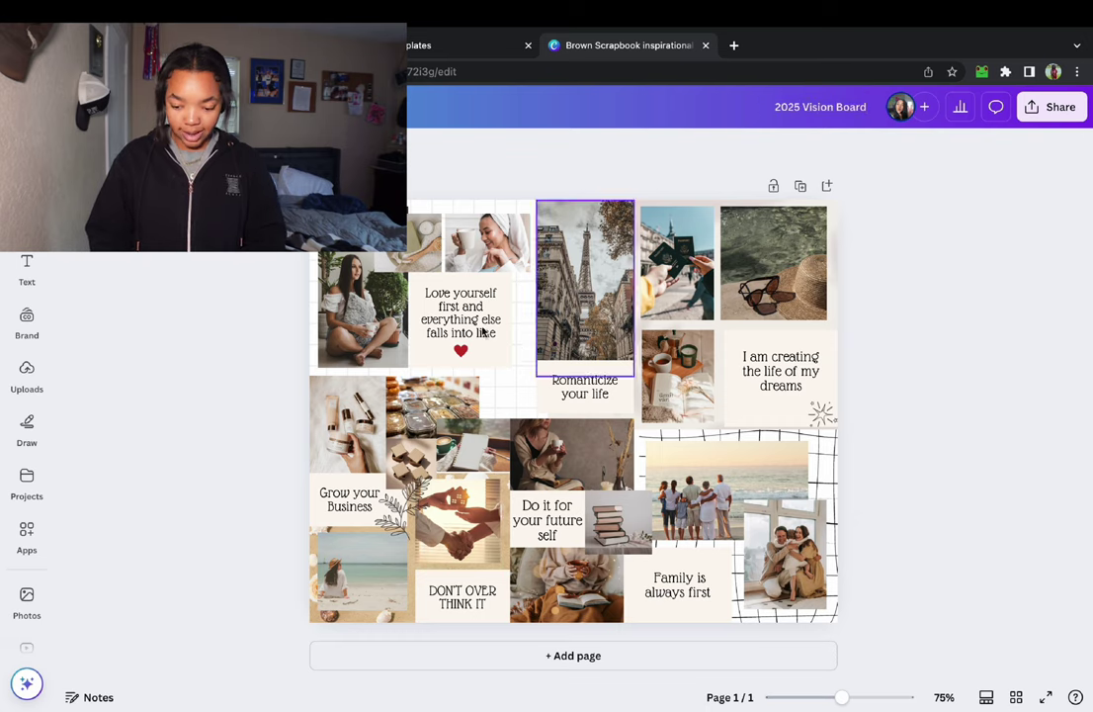
Open Pinterest in a new browser tab.
left_click(736, 47)
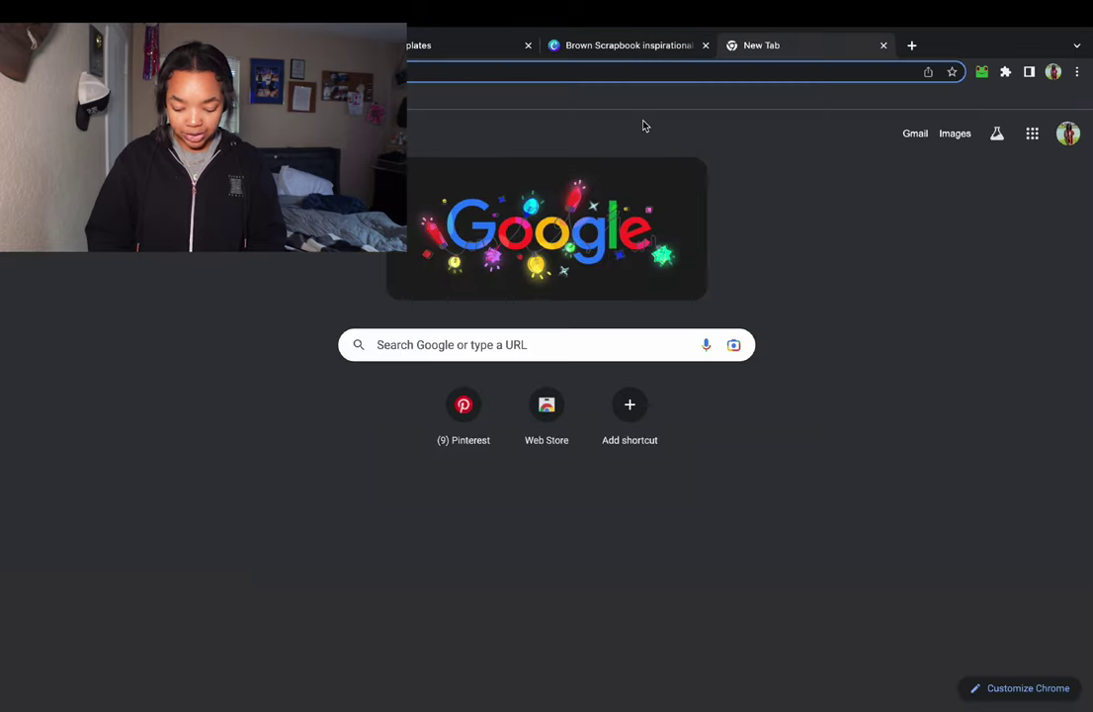
type("pinterest downloader")
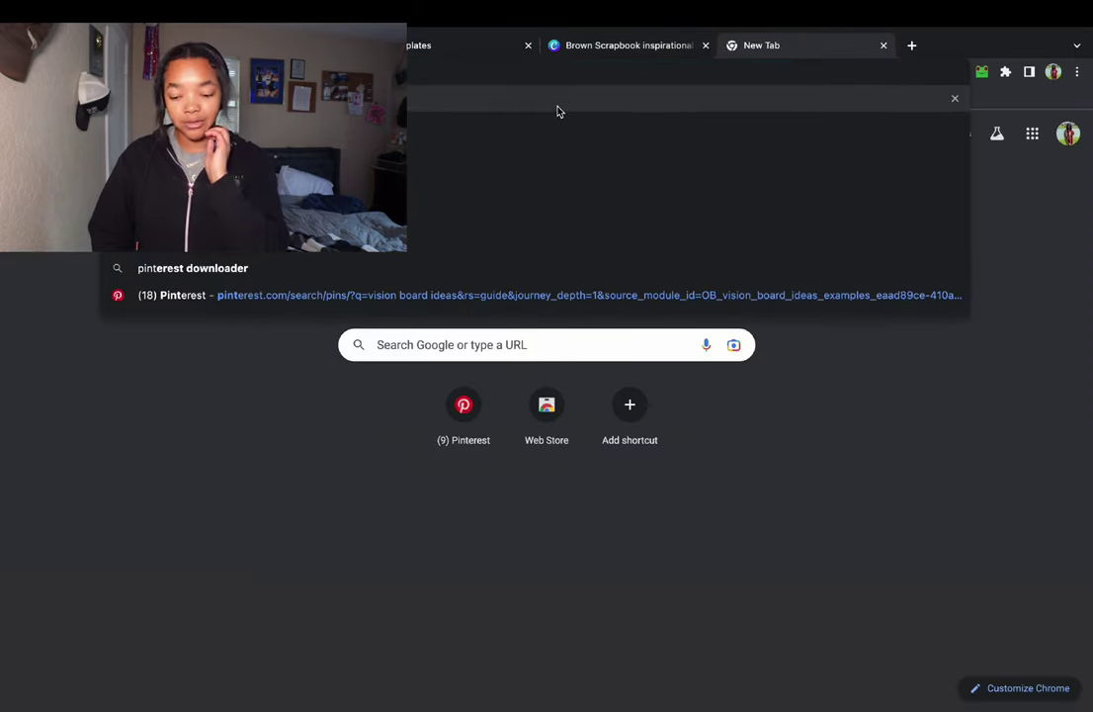
key("Return")
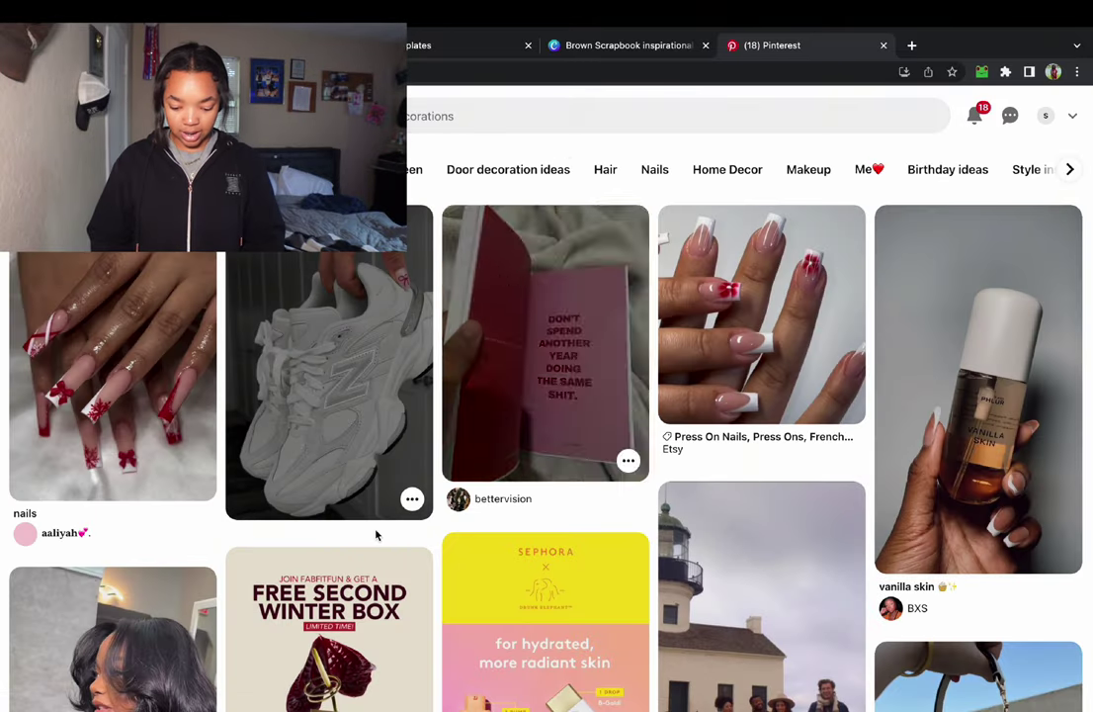
Browse the Pinterest home feed for pictures and quotes that suit the vision board.
scroll(376, 534, "down", 1)
scroll(377, 534, "down", 6)
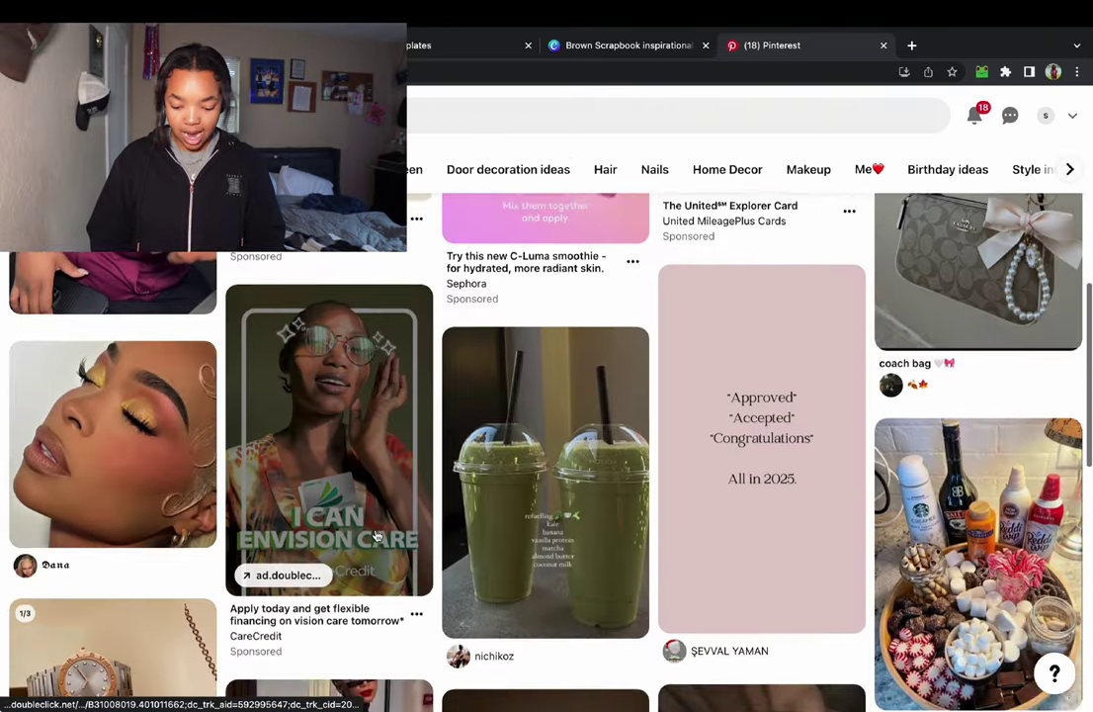
scroll(376, 536, "down", 7)
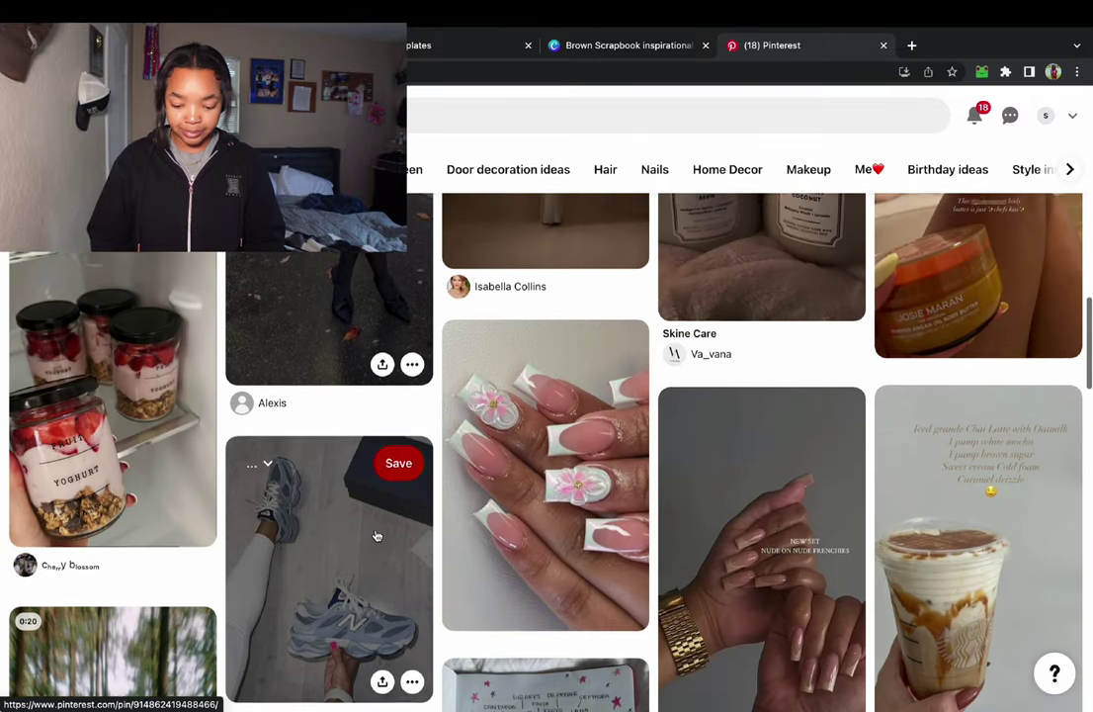
scroll(376, 536, "down", 1)
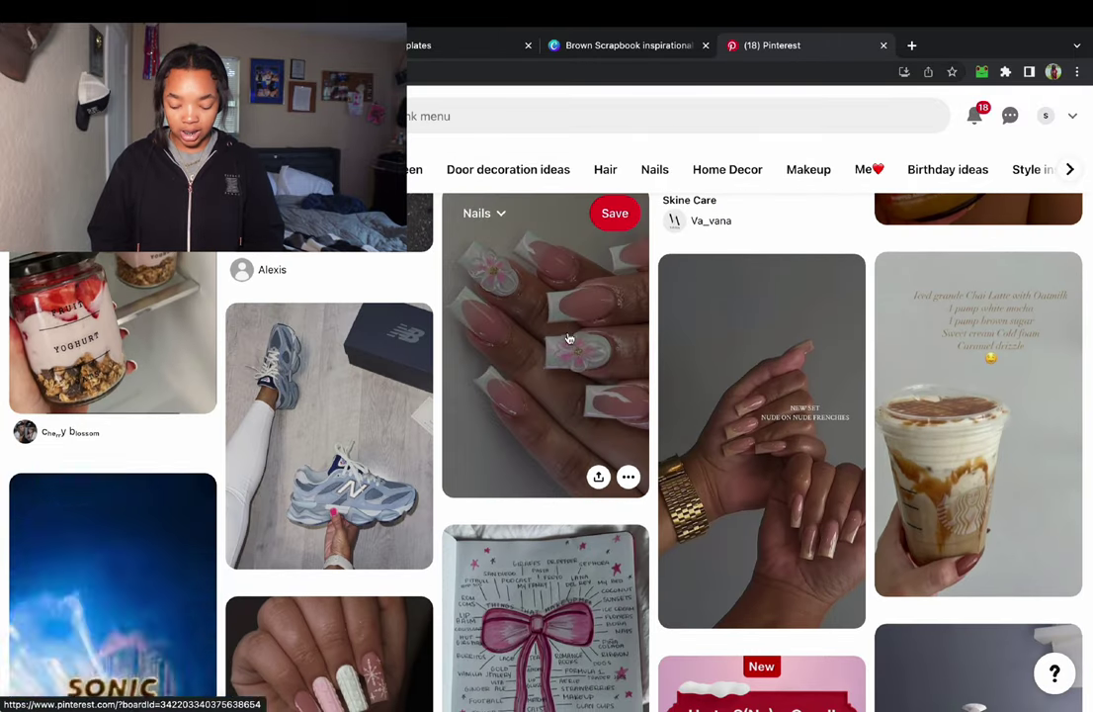
scroll(568, 337, "down", 2)
scroll(568, 337, "down", 5)
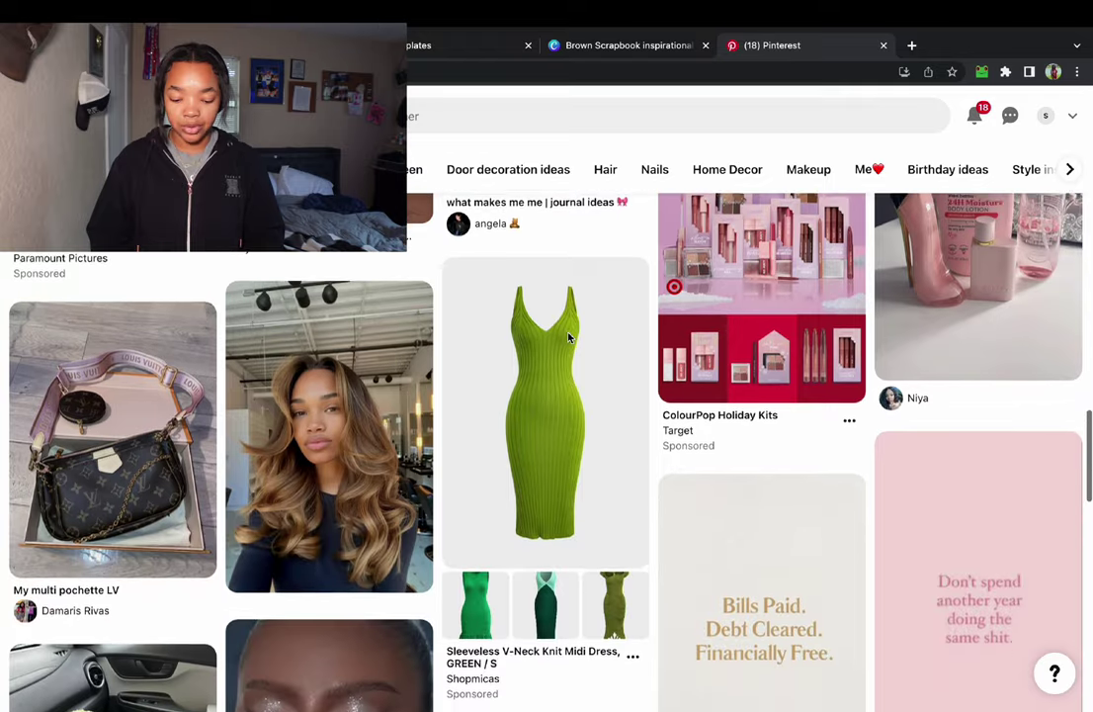
scroll(569, 337, "down", 6)
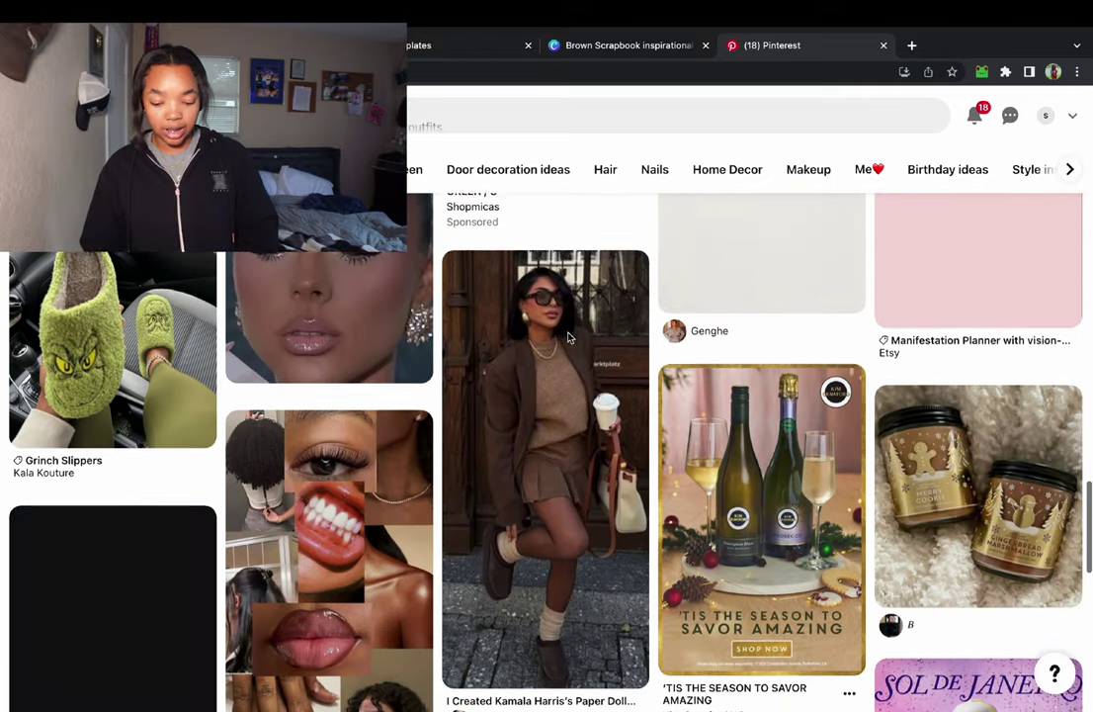
scroll(568, 337, "down", 1)
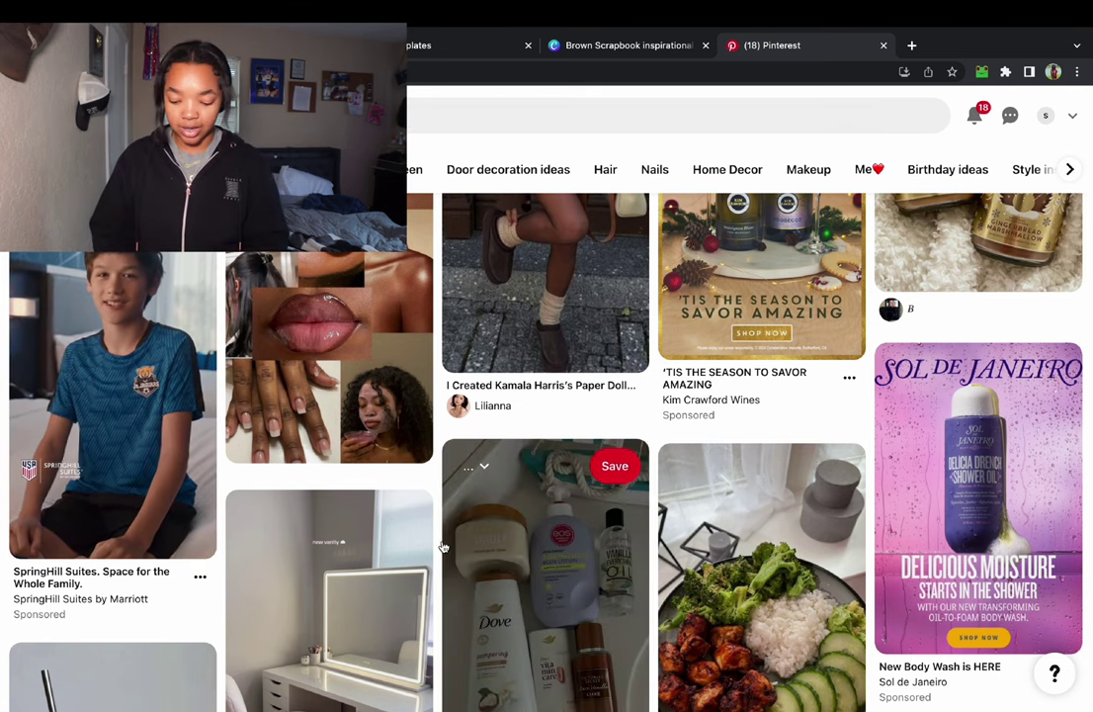
scroll(444, 547, "down", 4)
scroll(444, 546, "down", 3)
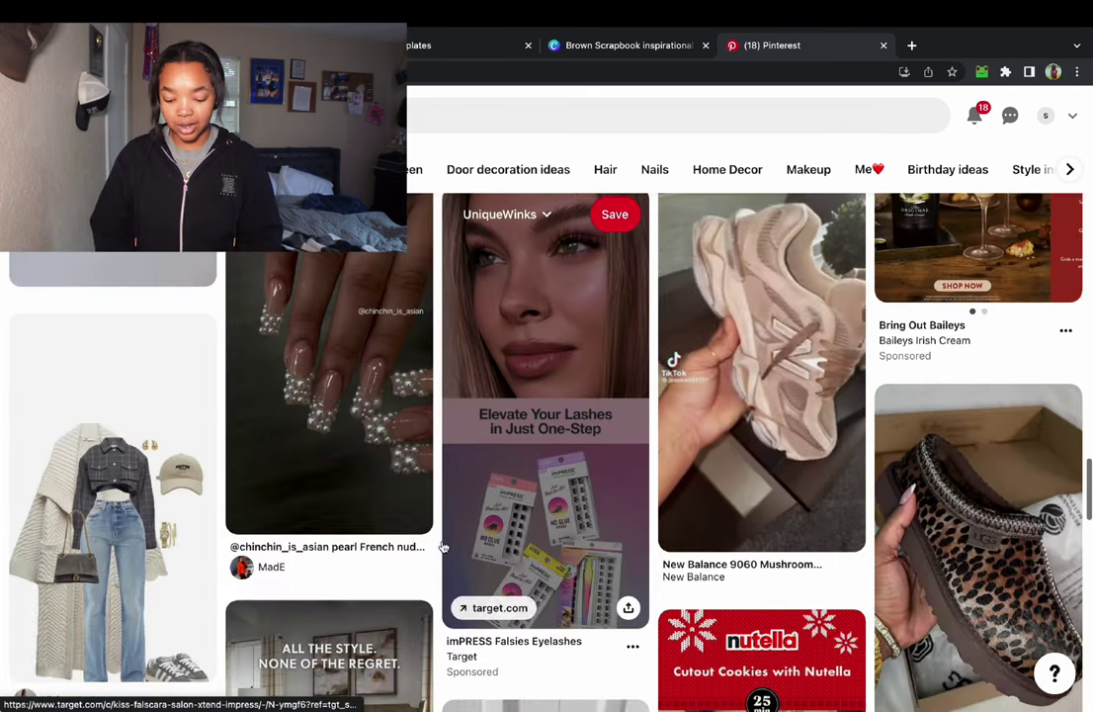
Return to the Canva design and replace the "Love yourself first and everything else falls into line" quote with "YouTube Monetization-".
scroll(444, 547, "down", 4)
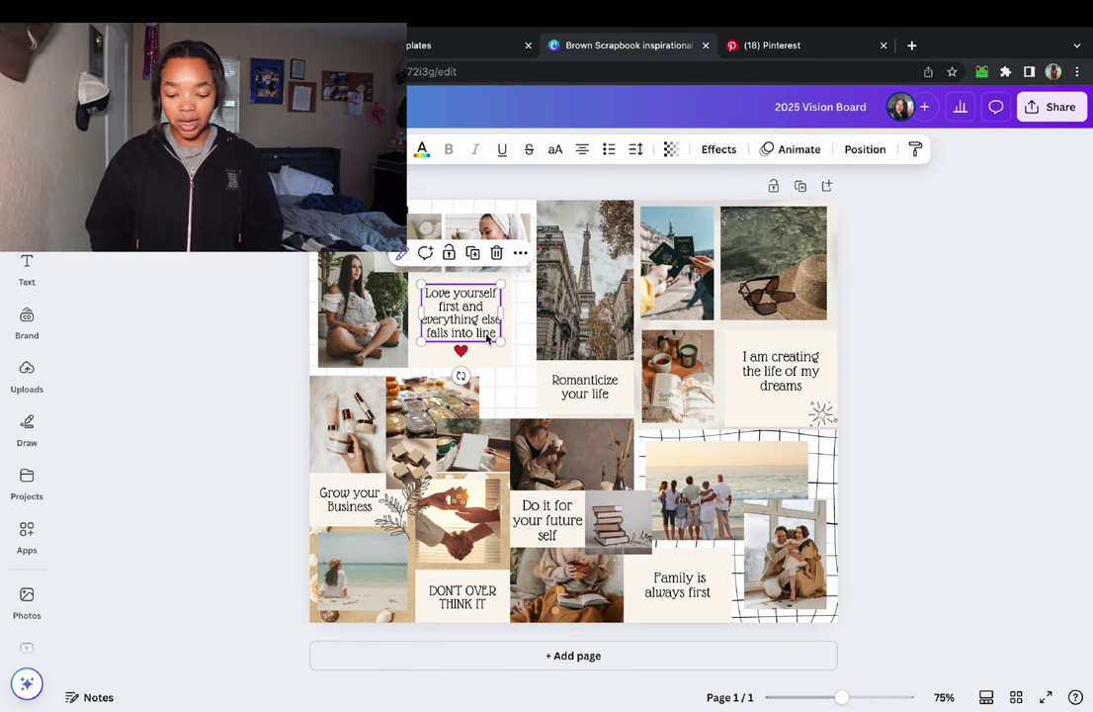
double_click(487, 337)
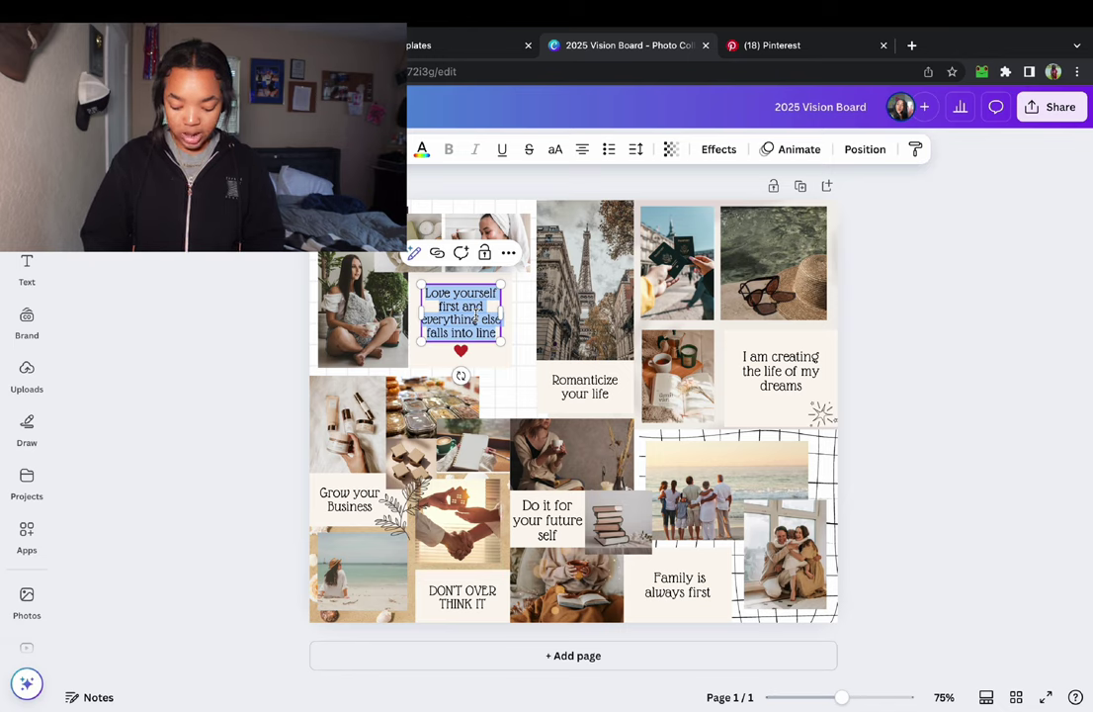
key("BackSpace")
key("BackSpace")
key("BackSpace")
key("BackSpace")
key("BackSpace")
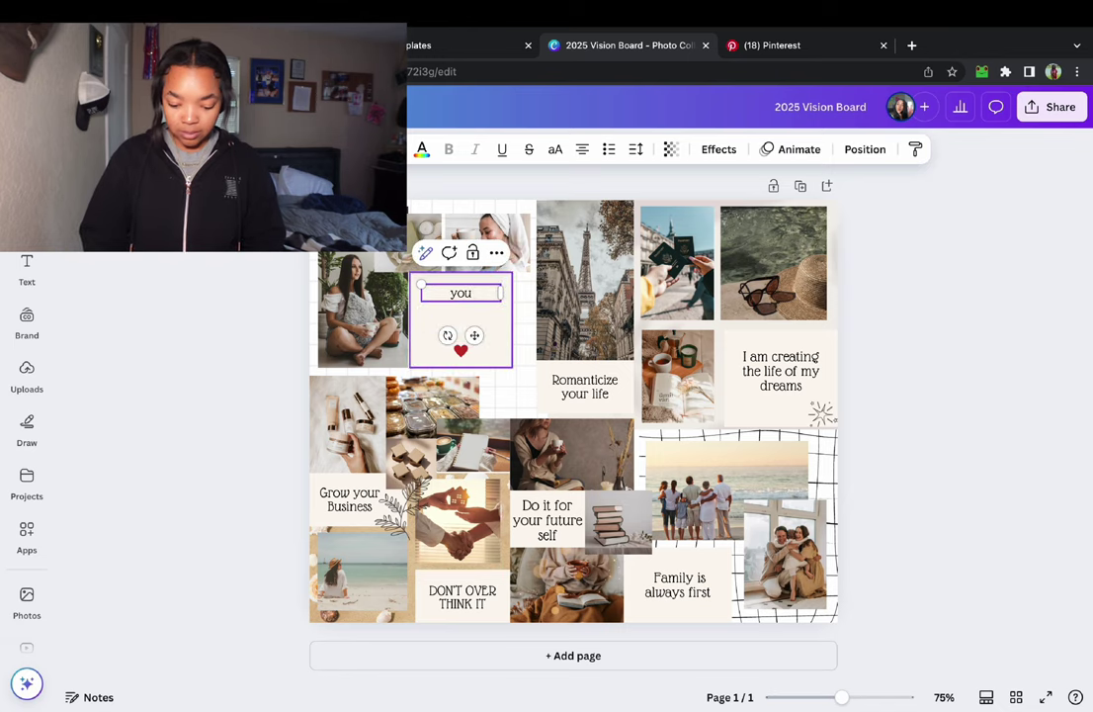
type("You")
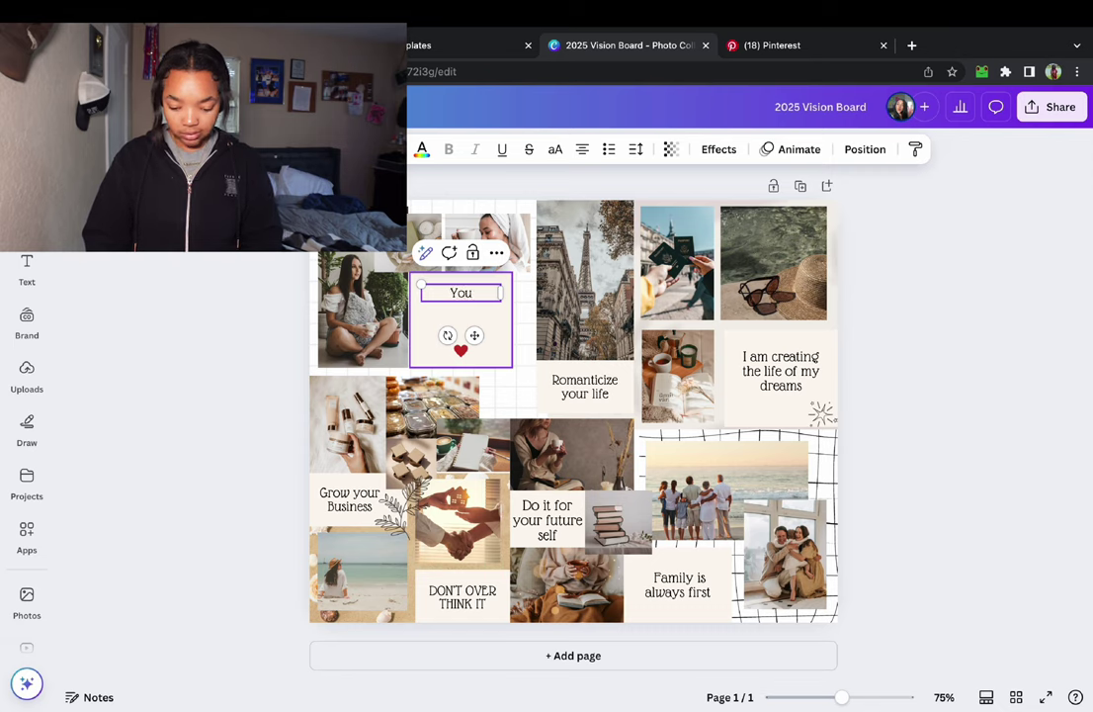
type("Tube")
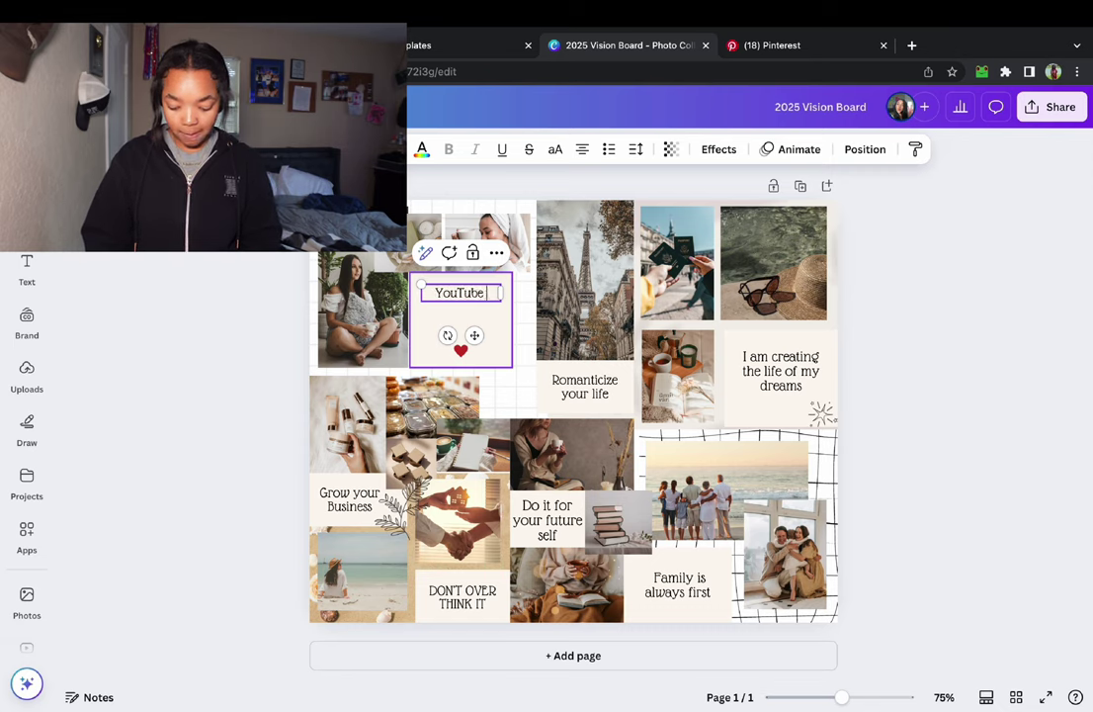
type(" Monetiz")
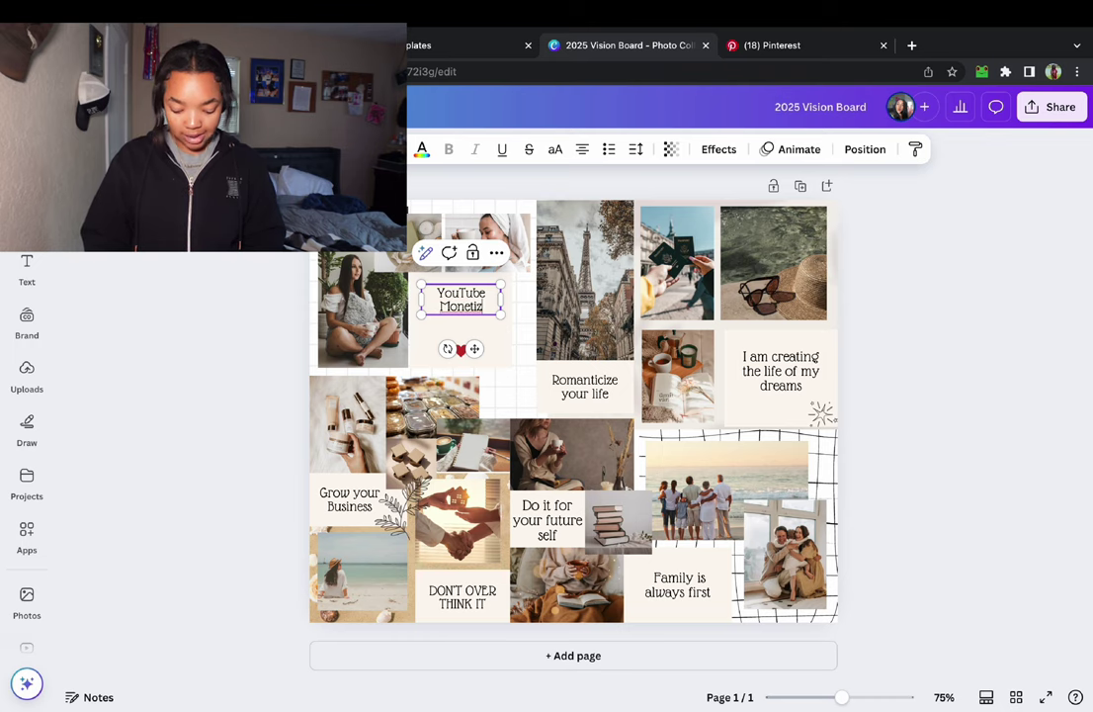
type("ation-")
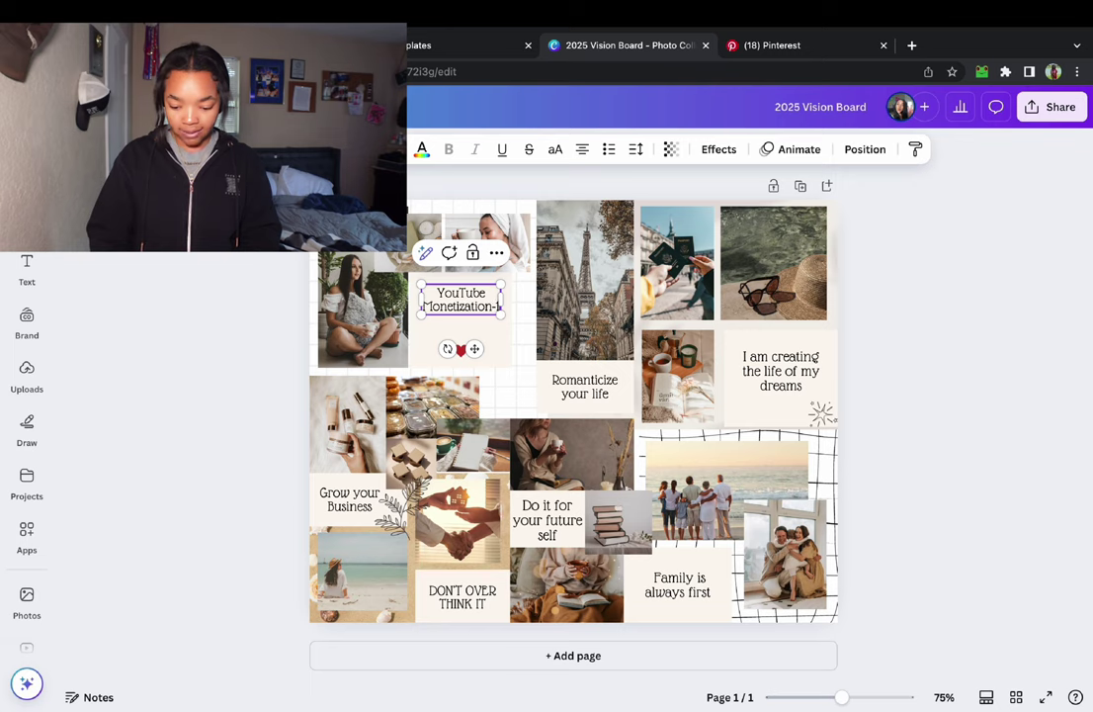
type("1K Subs")
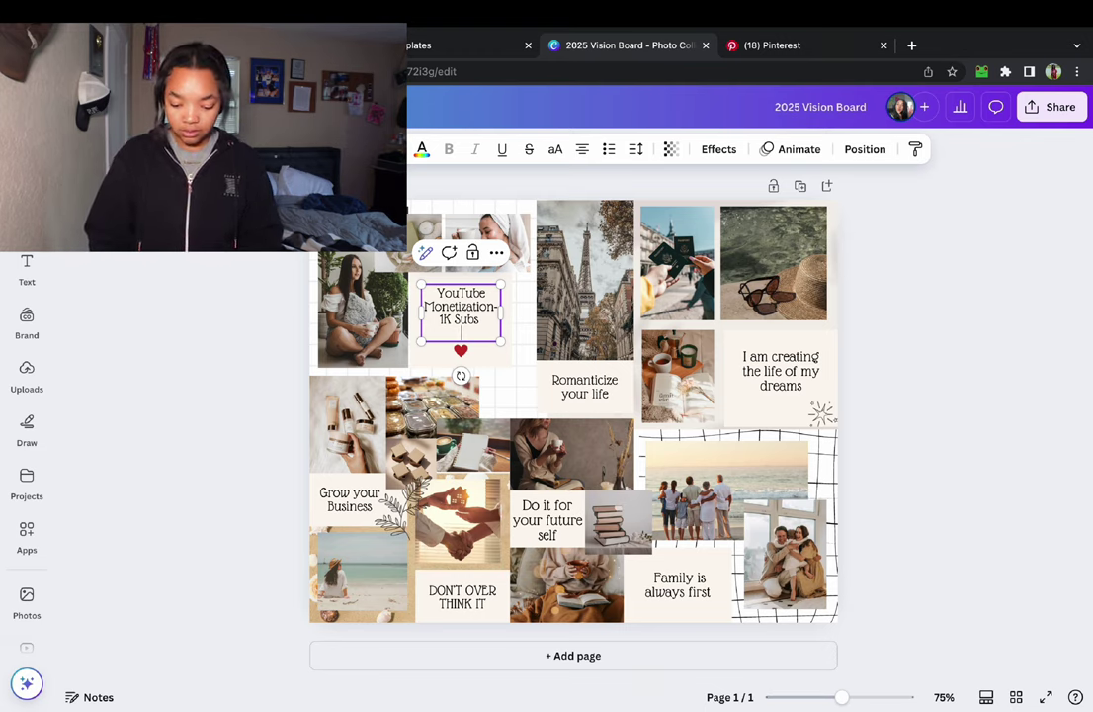
key("BackSpace")
key("BackSpace")
key("BackSpace")
key("BackSpace")
key("BackSpace")
key("BackSpace")
key("BackSpace")
key("BackSpace")
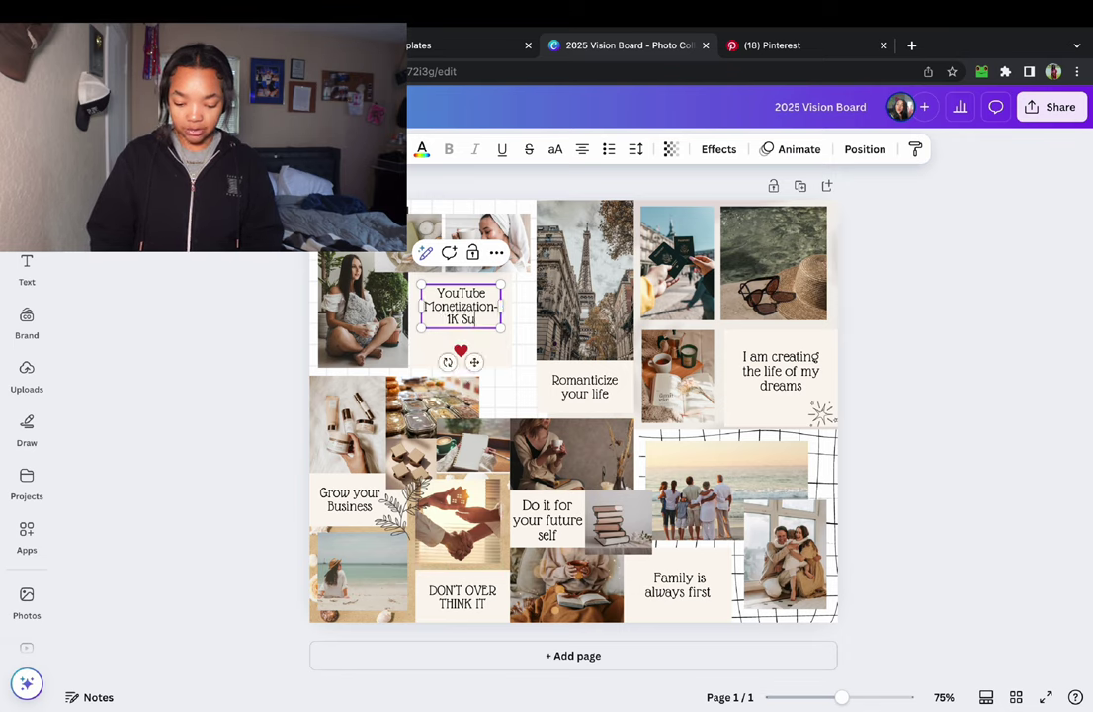
Continue the YouTube Monetization caption with "By the end of 2025 I want to be in the Program" and reduce its text size.
type("B")
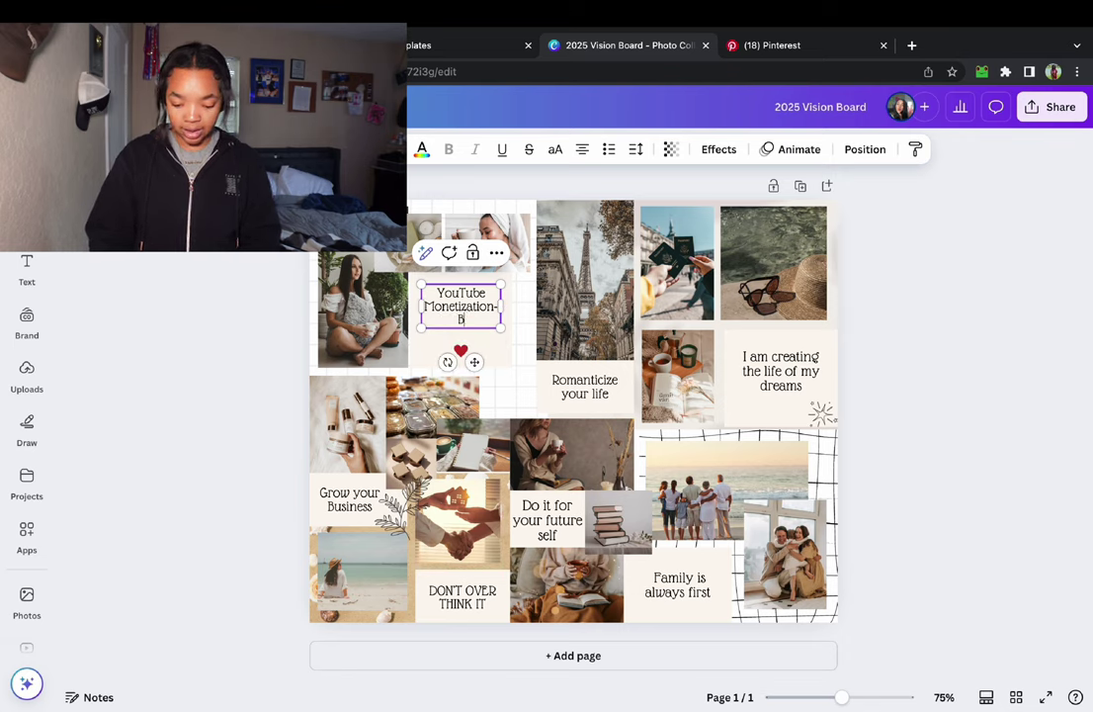
type("y the end of")
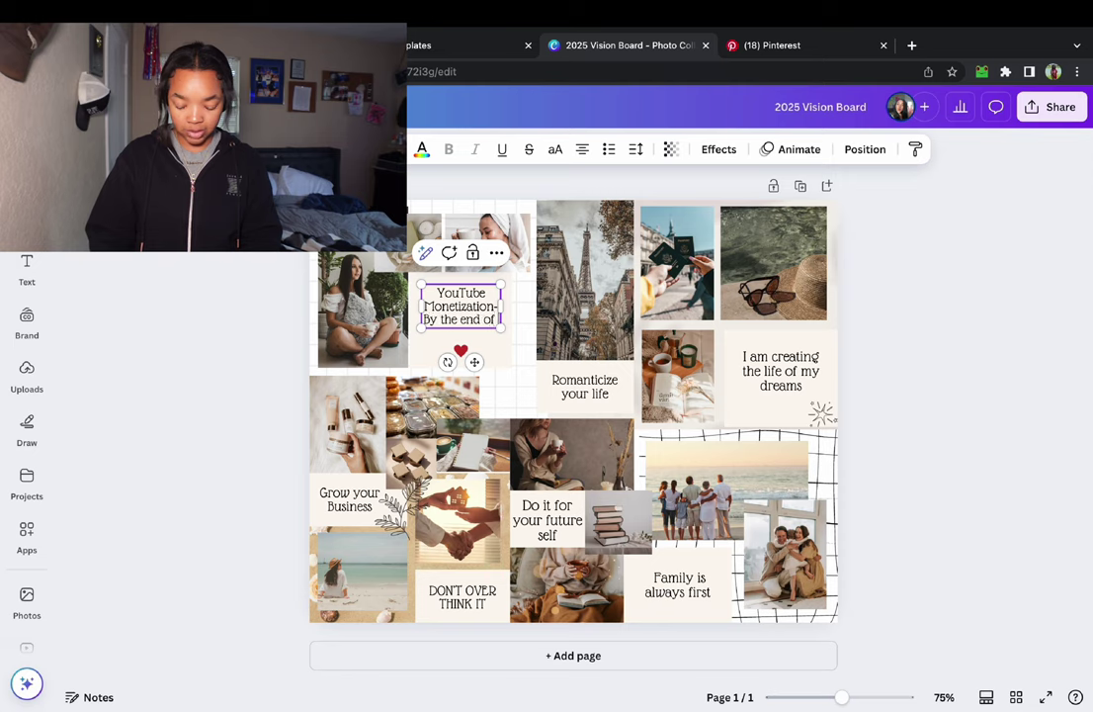
type(" 2025 I w")
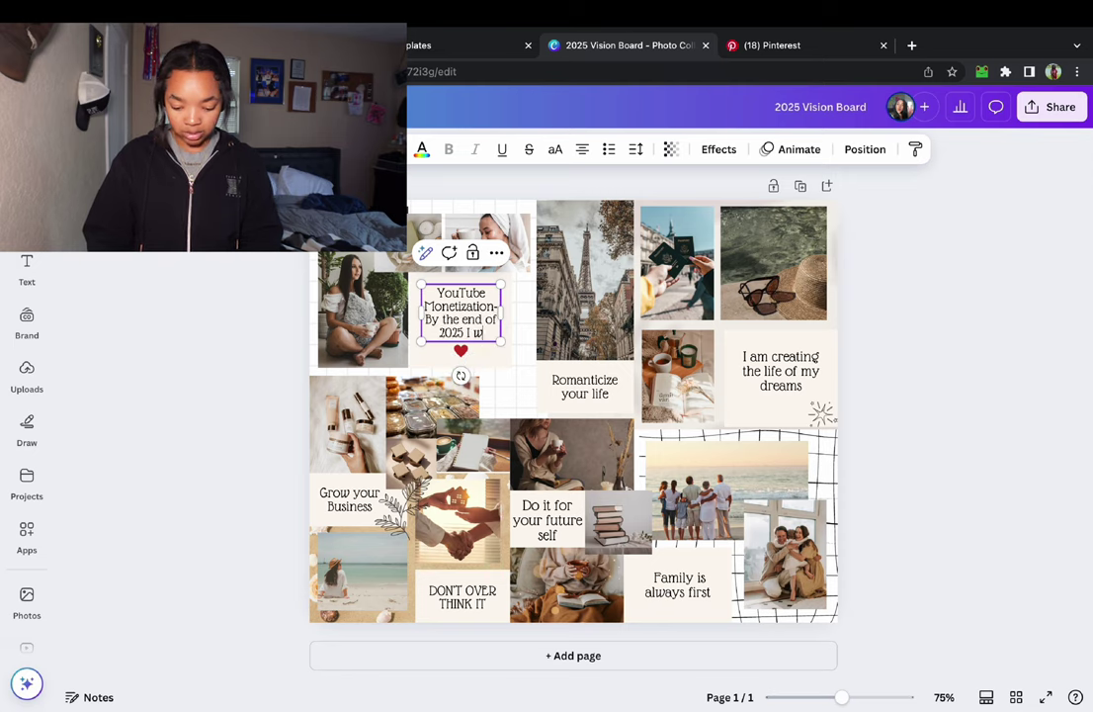
type("ant to be in the")
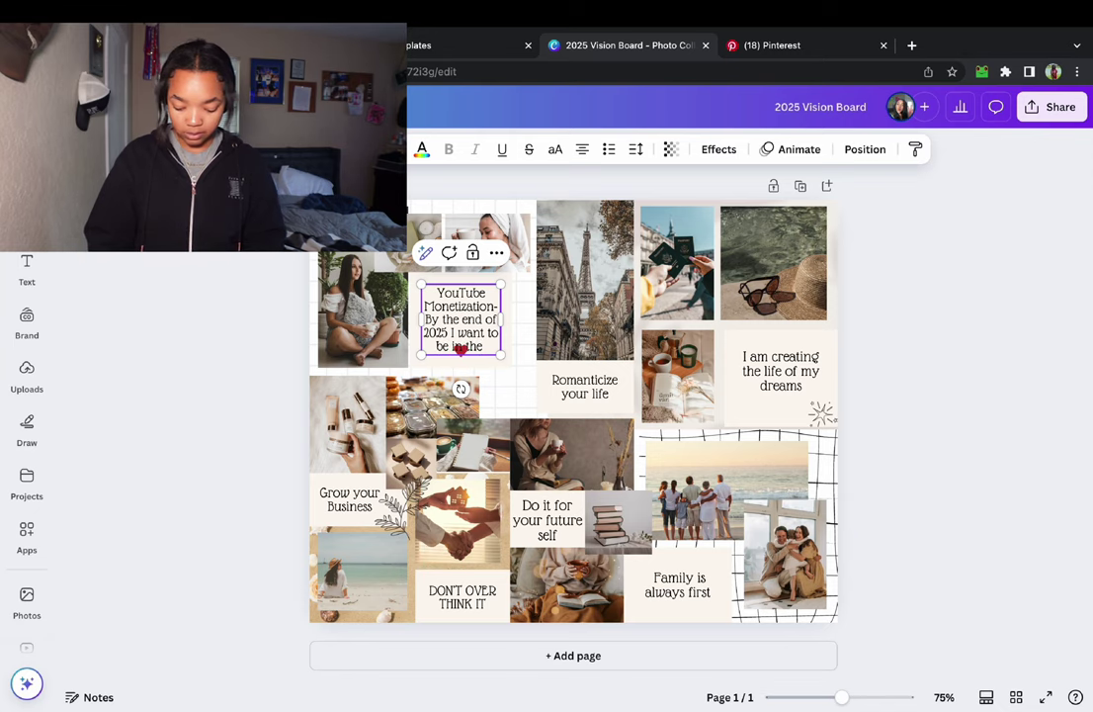
type(" Program")
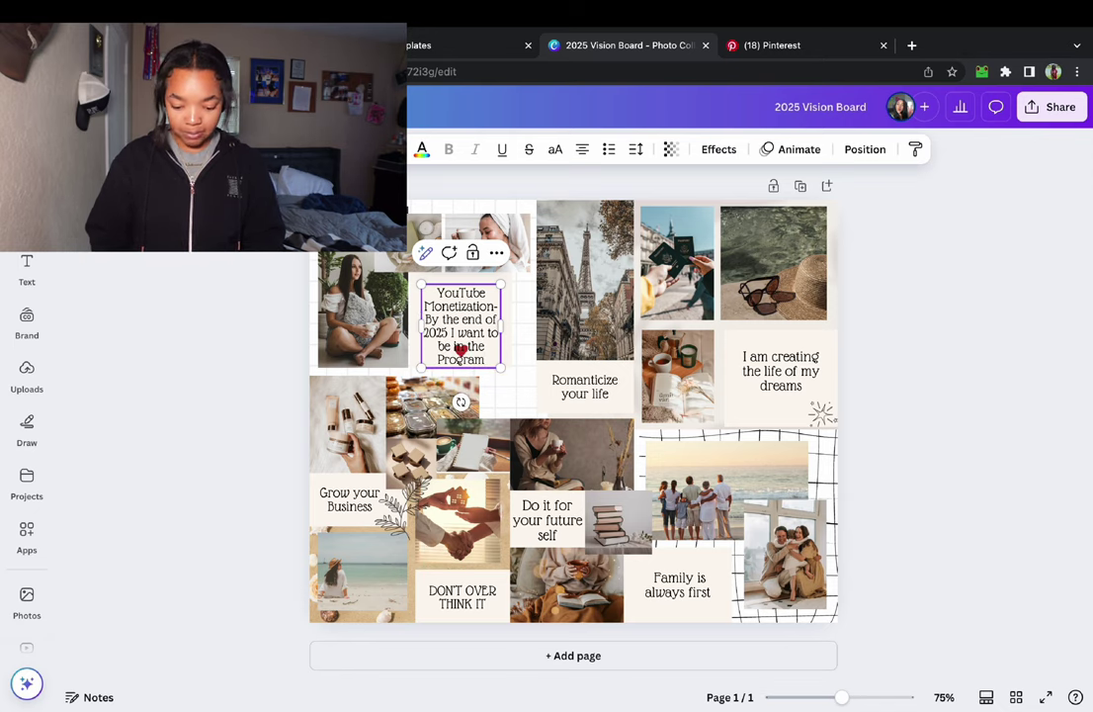
key("ctrl+shift+comma")
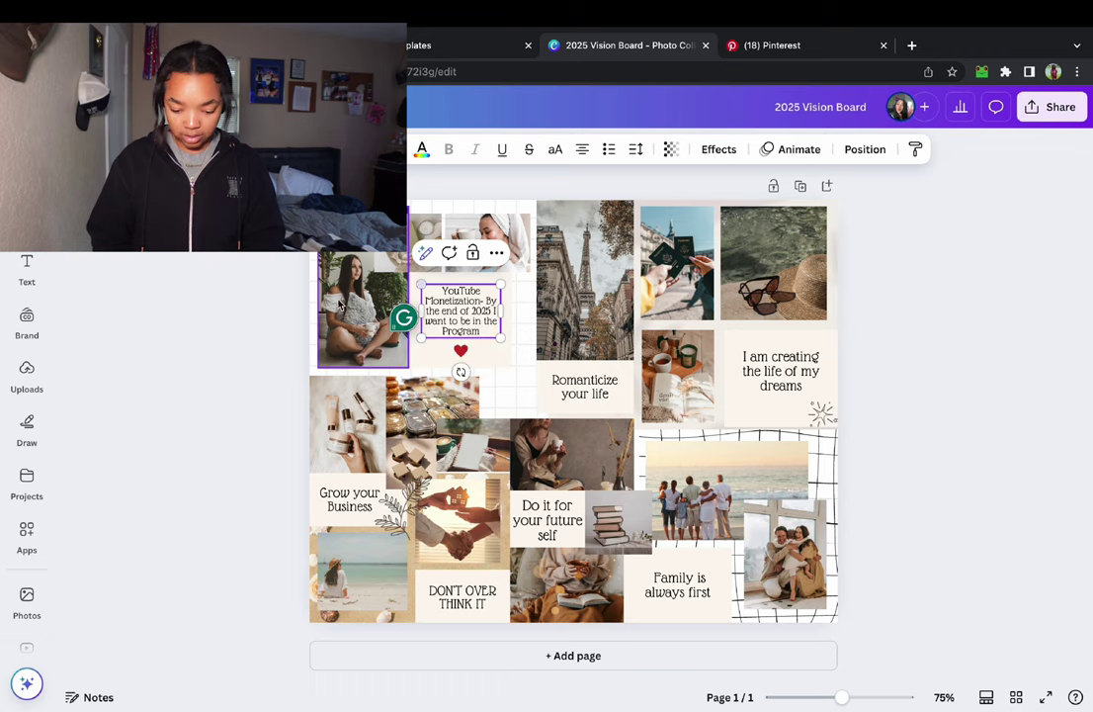
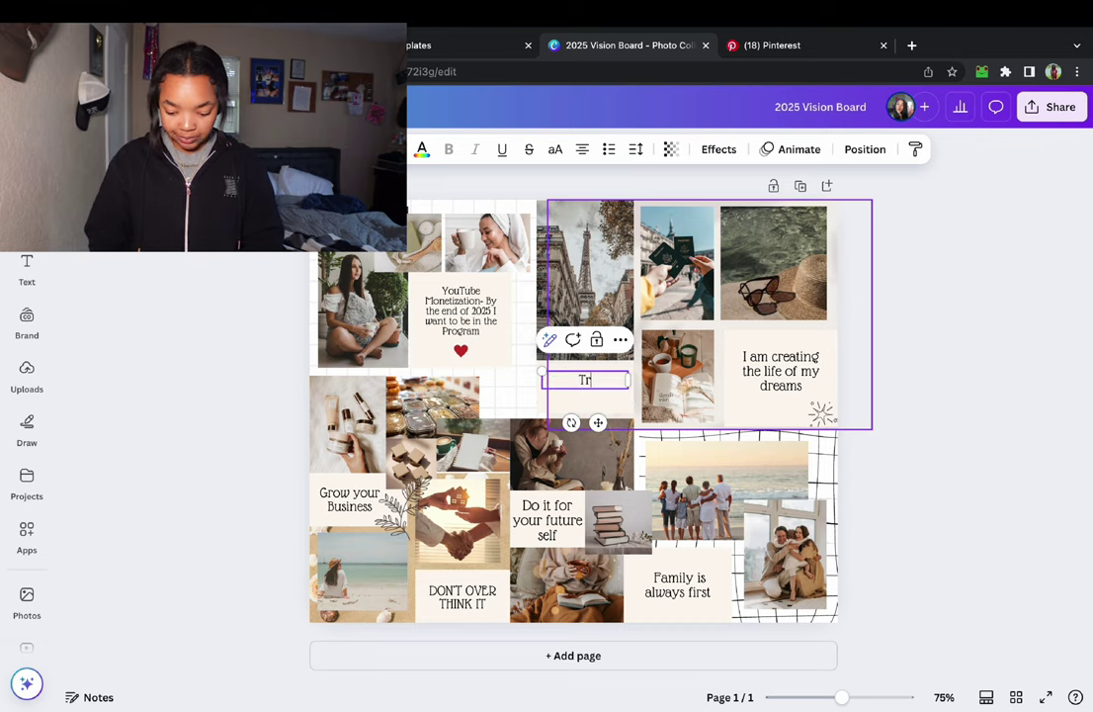
Replace the caption under the Eiffel Tower photo with "Travel-", "Tulum", "Jamaica" and "California" on separate lines.
key("Return")
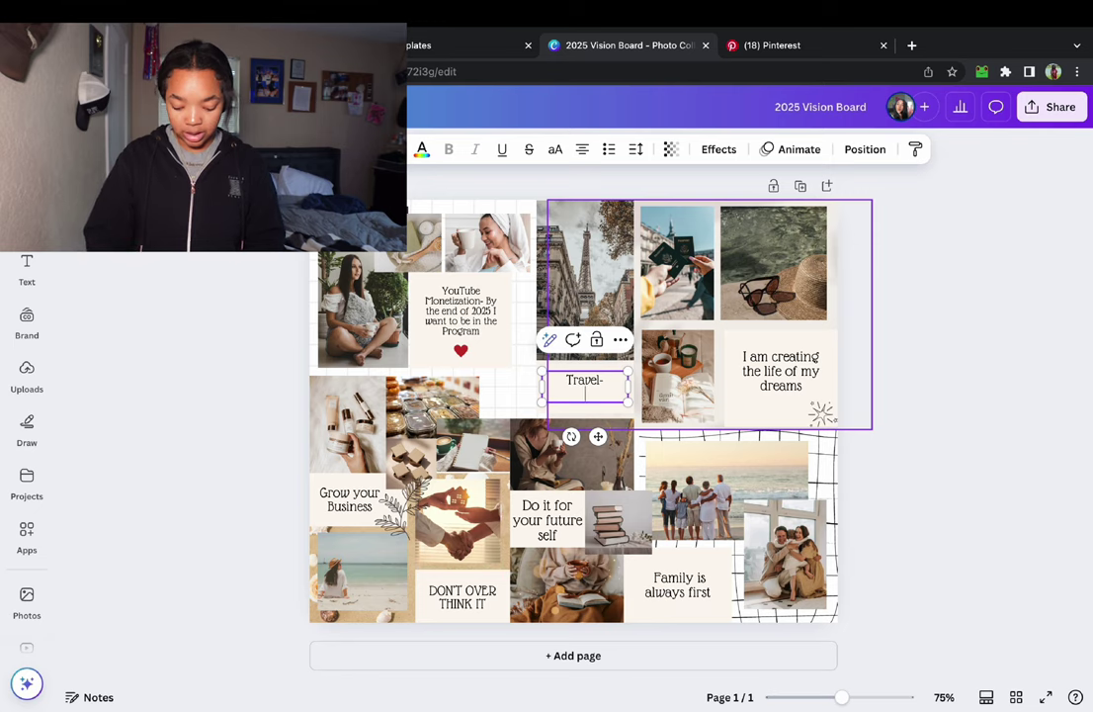
type("Tulum")
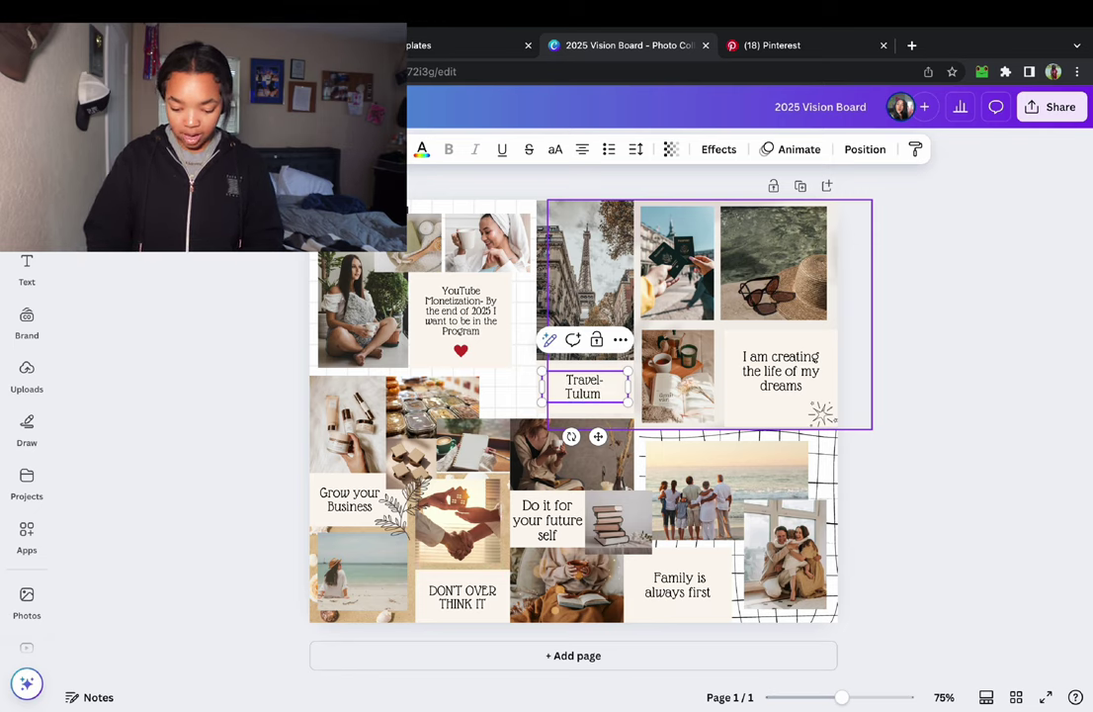
key("Return")
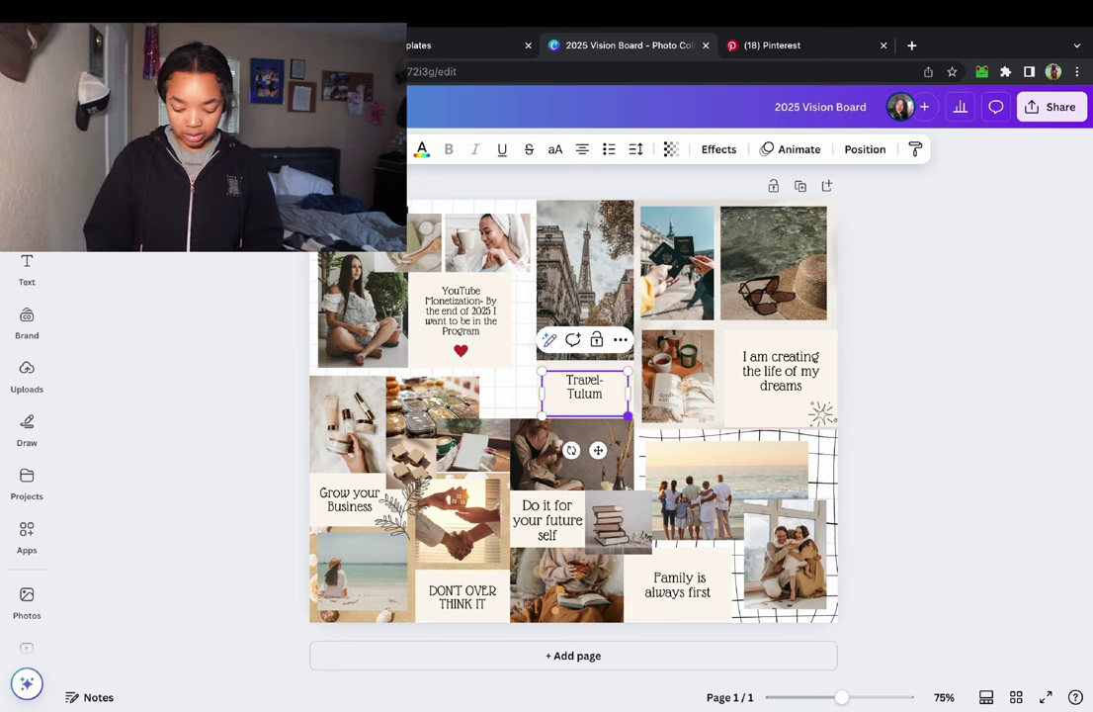
type("Jamaica")
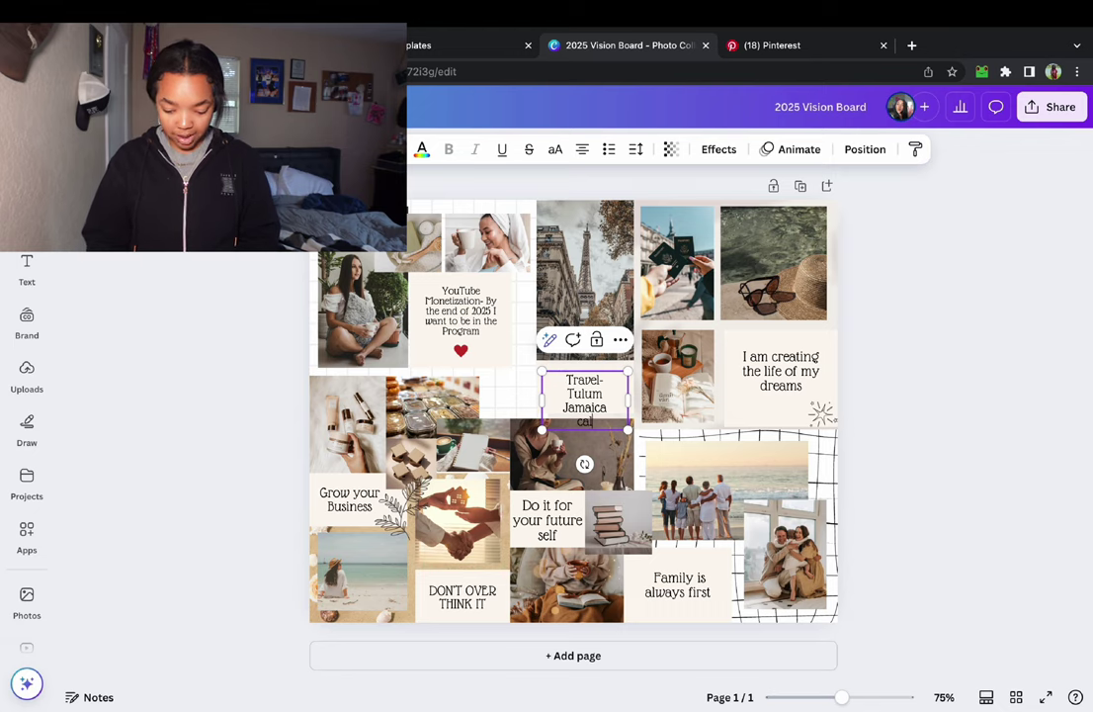
type("Calif")
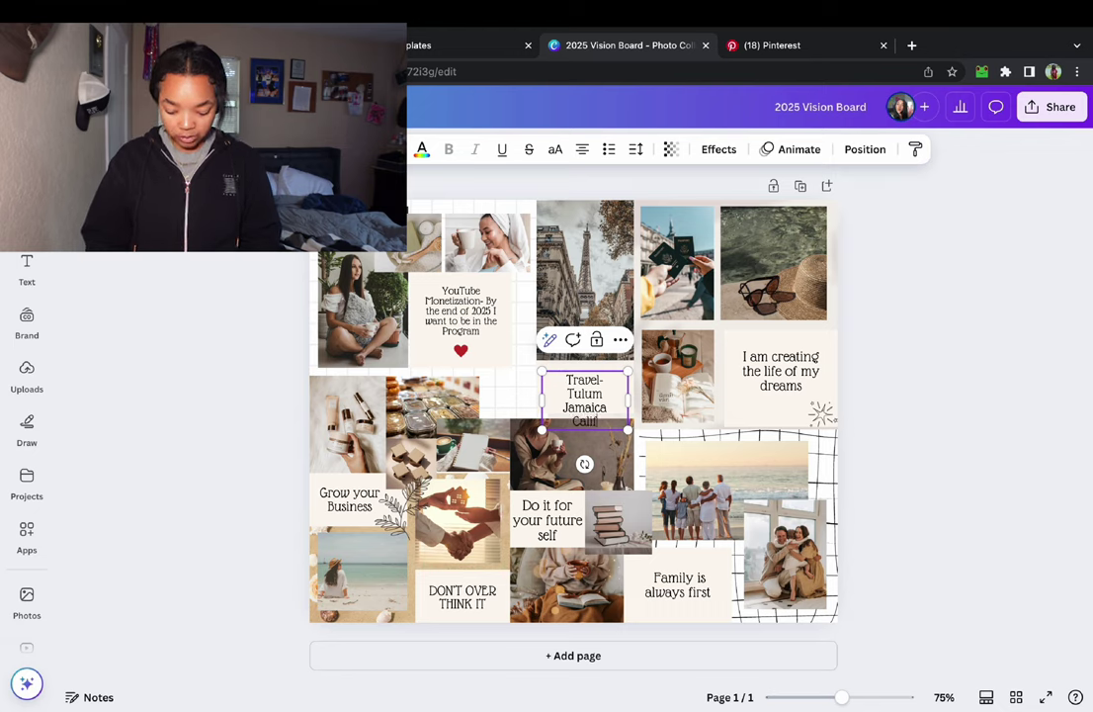
type("ornia")
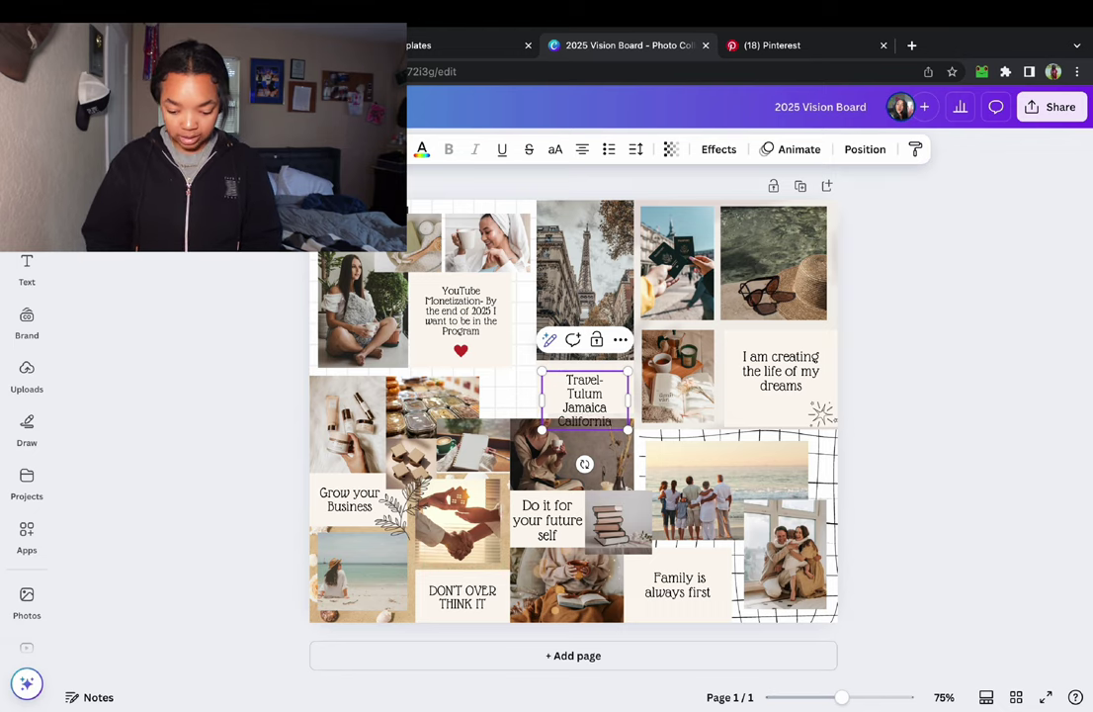
Replace the "I am creating the life of my dreams" quote with: Relationship Goals- "man should seek out wife.".
double_click(781, 379)
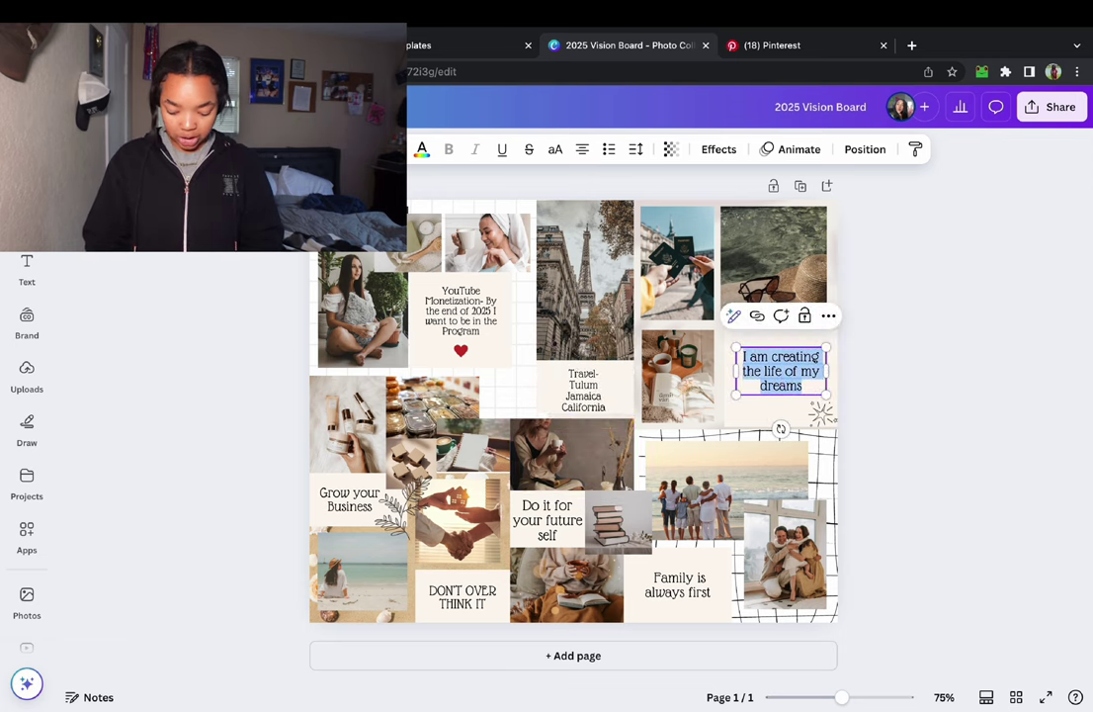
type("Relationship Giaks")
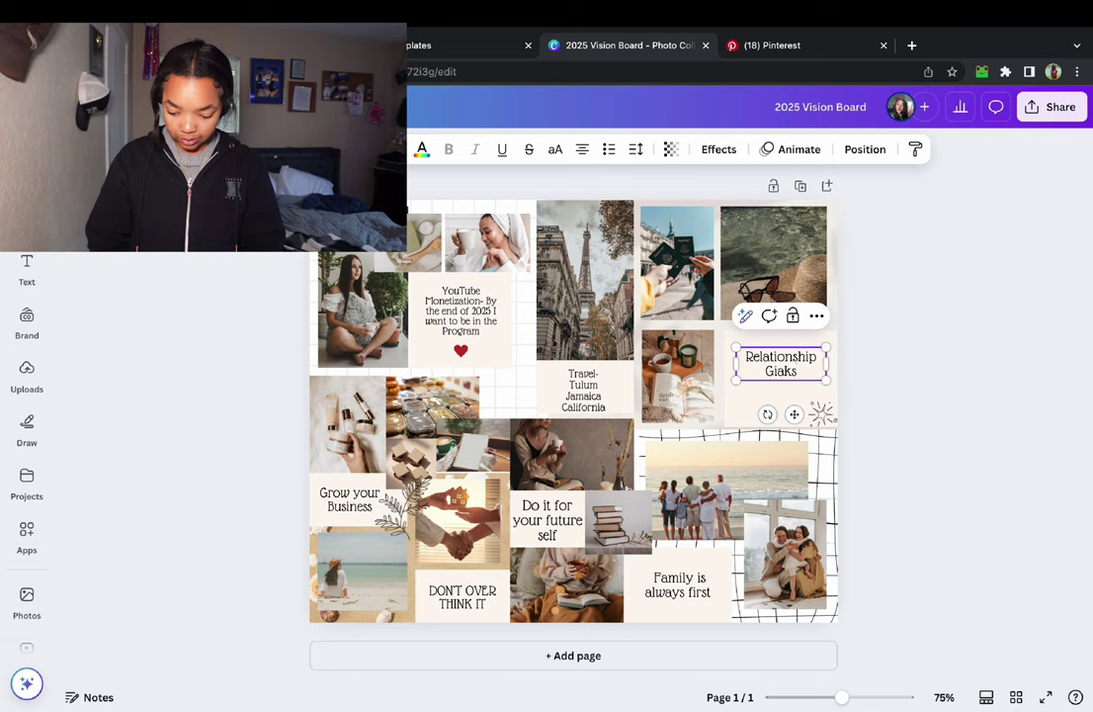
key("BackSpace")
key("BackSpace")
key("BackSpace")
key("BackSpace")
key("BackSpace")
key("BackSpace")
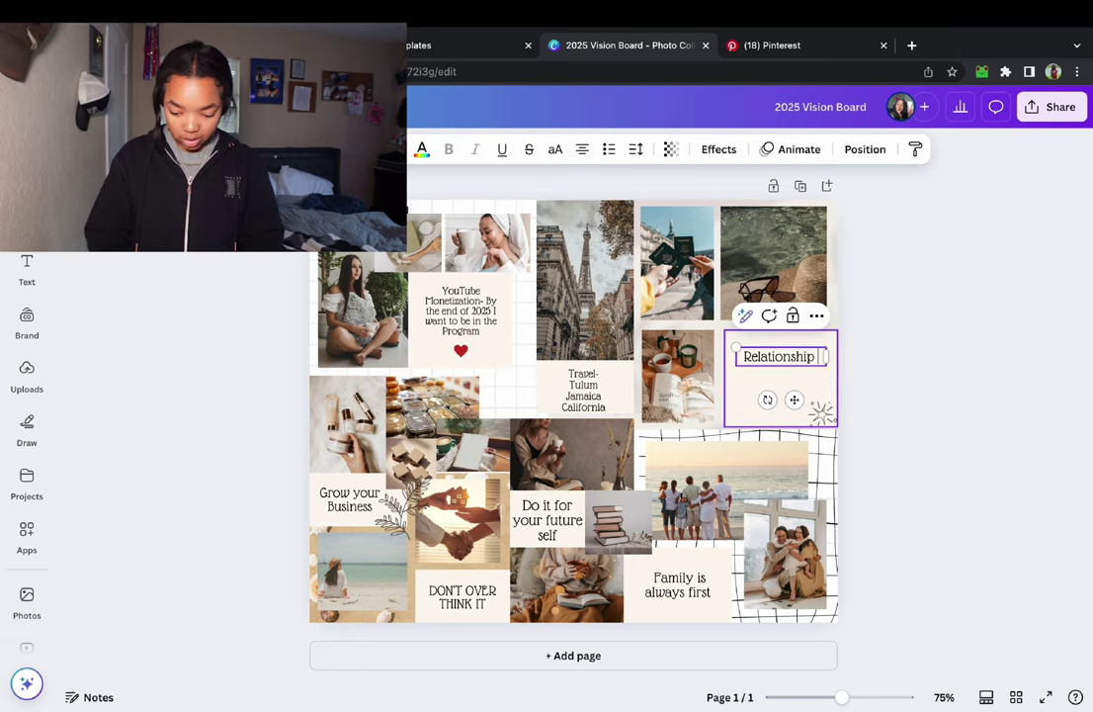
type("Goals-")
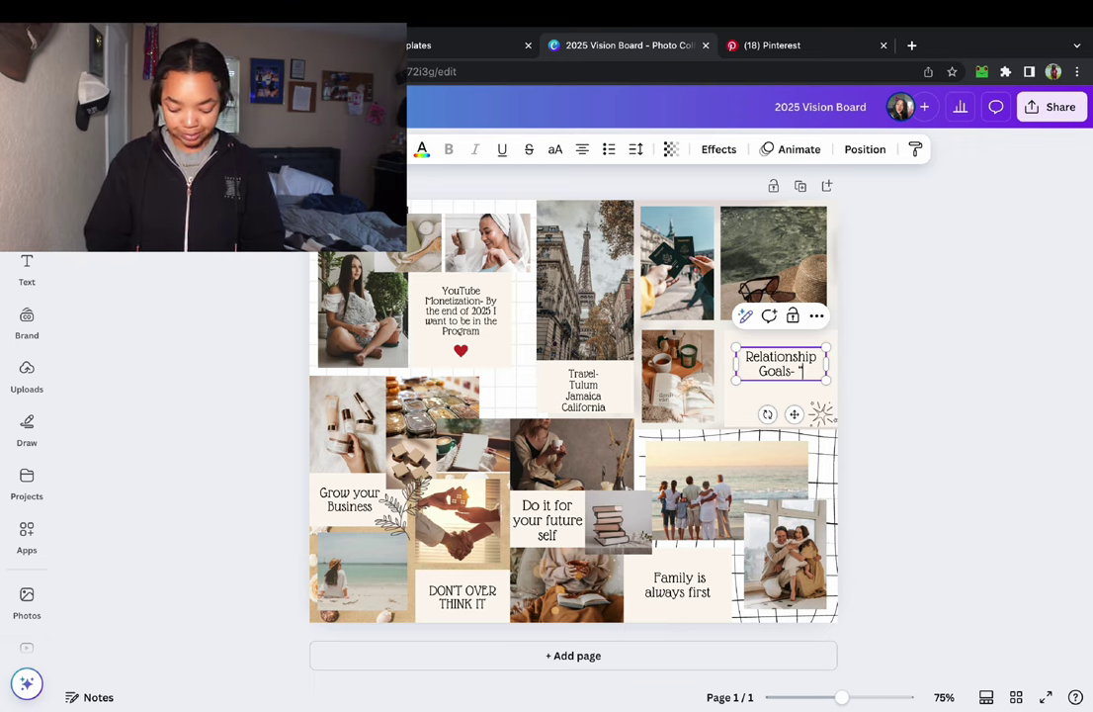
type("\"man")
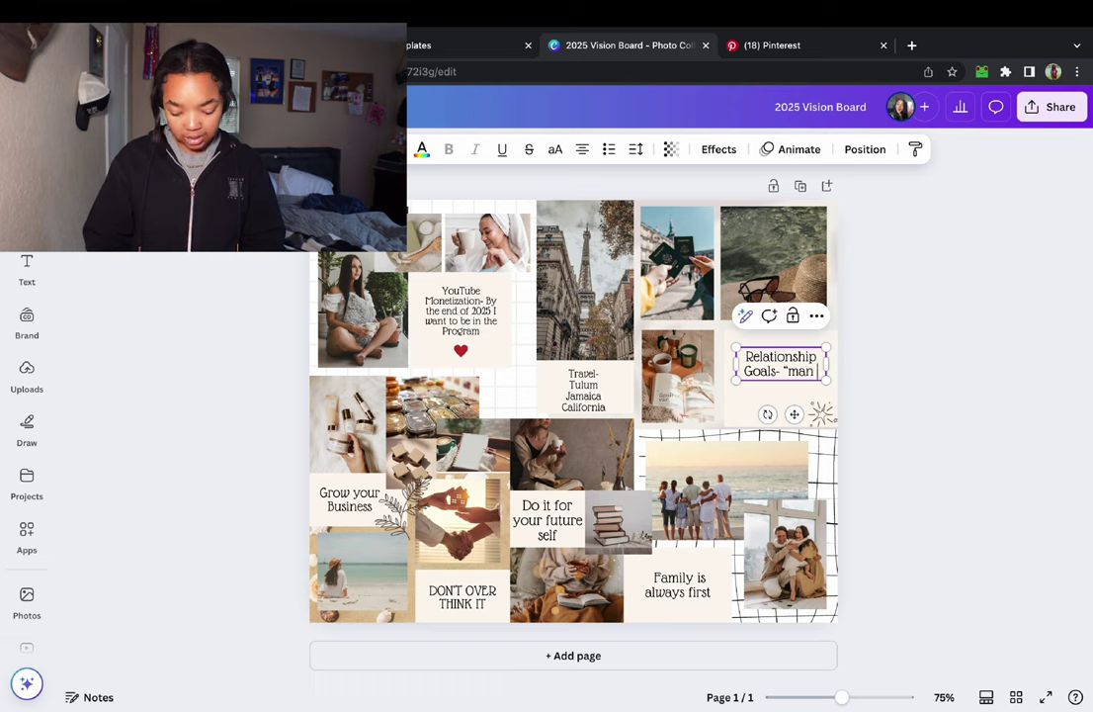
type(" should ")
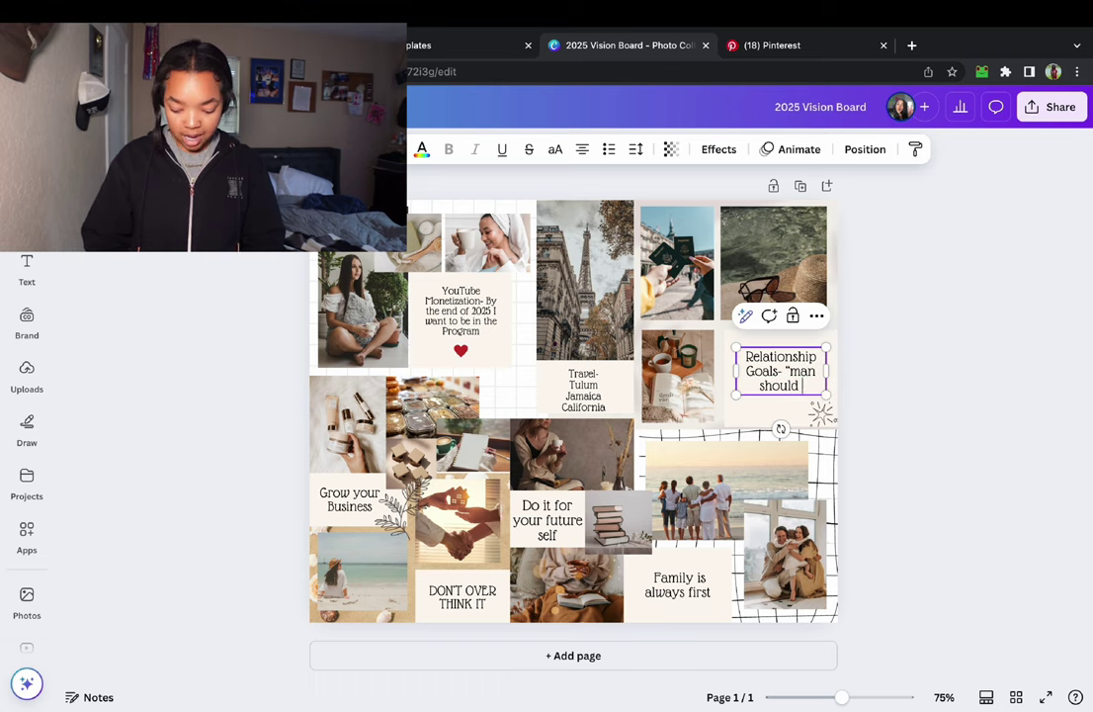
type("seek out wife")
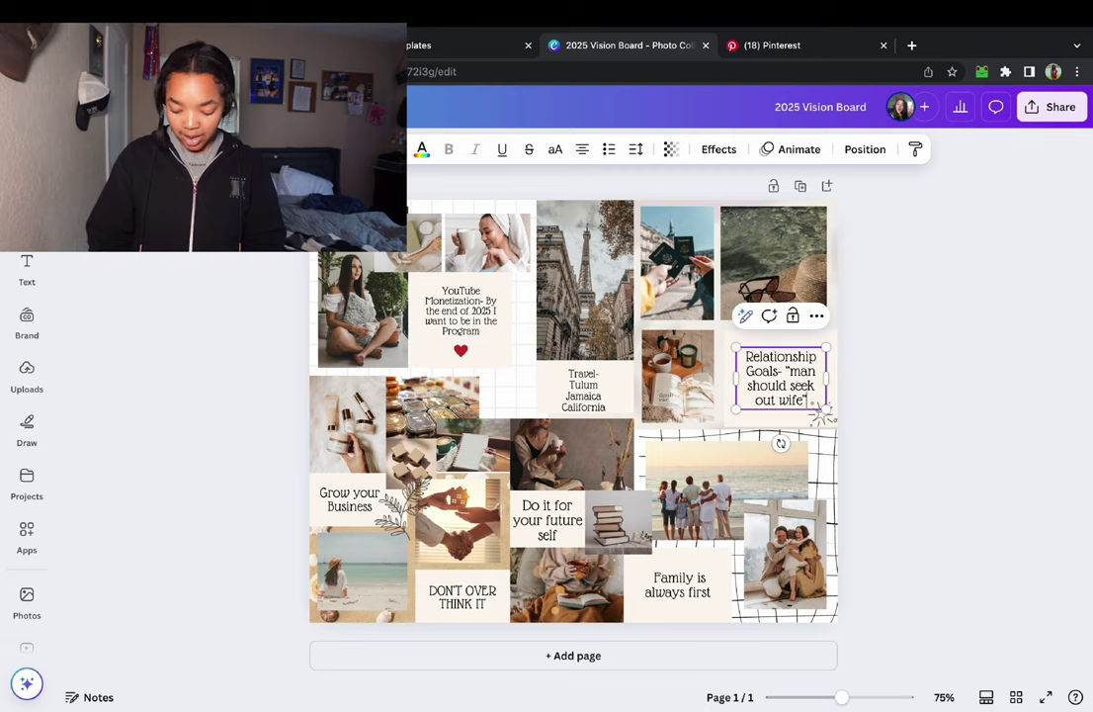
type(".\"")
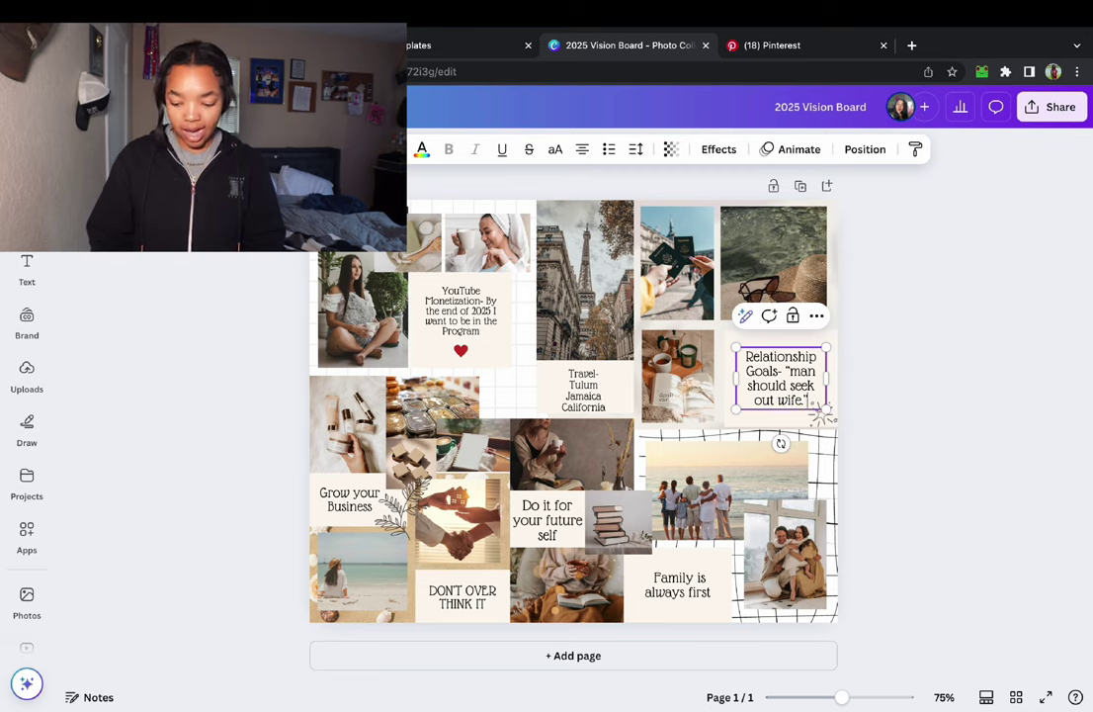
Move the Relationship Goals text slightly higher on its card, clear of the sun graphic, and deselect it.
left_click(870, 342)
left_click(788, 403)
left_click_drag(788, 403, 823, 410)
left_click(910, 385)
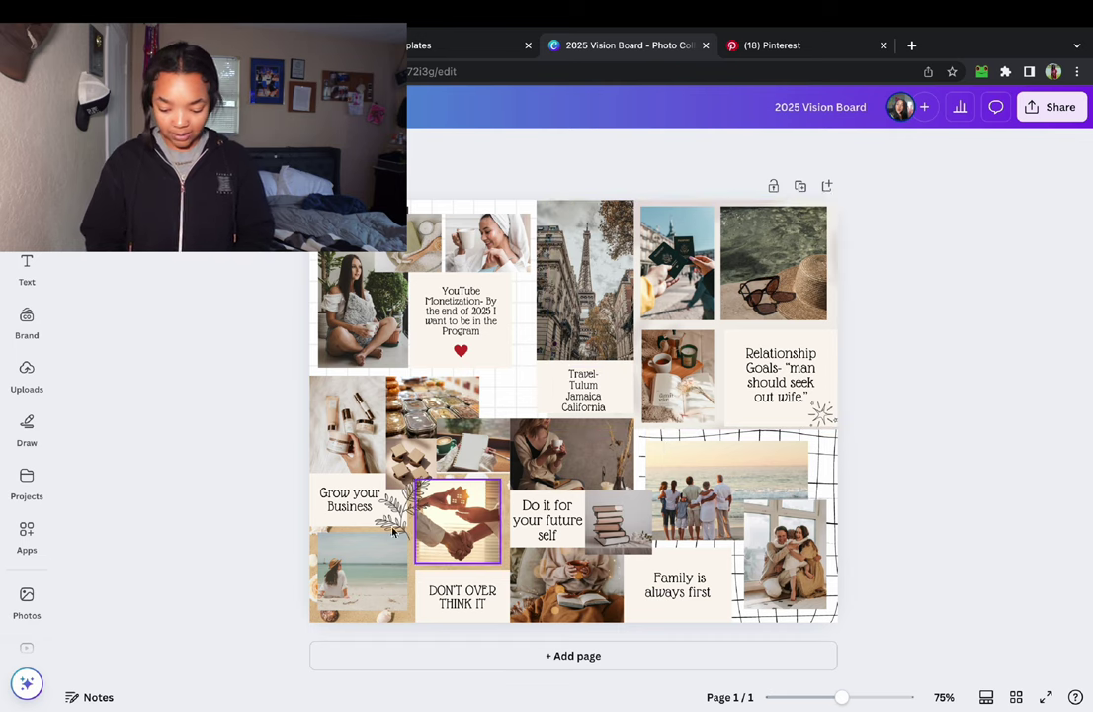
Replace the "Grow your Business" quote with "Faith- Create a better relationship w God" and shrink the text to fit its card.
double_click(358, 499)
type("Faith-")
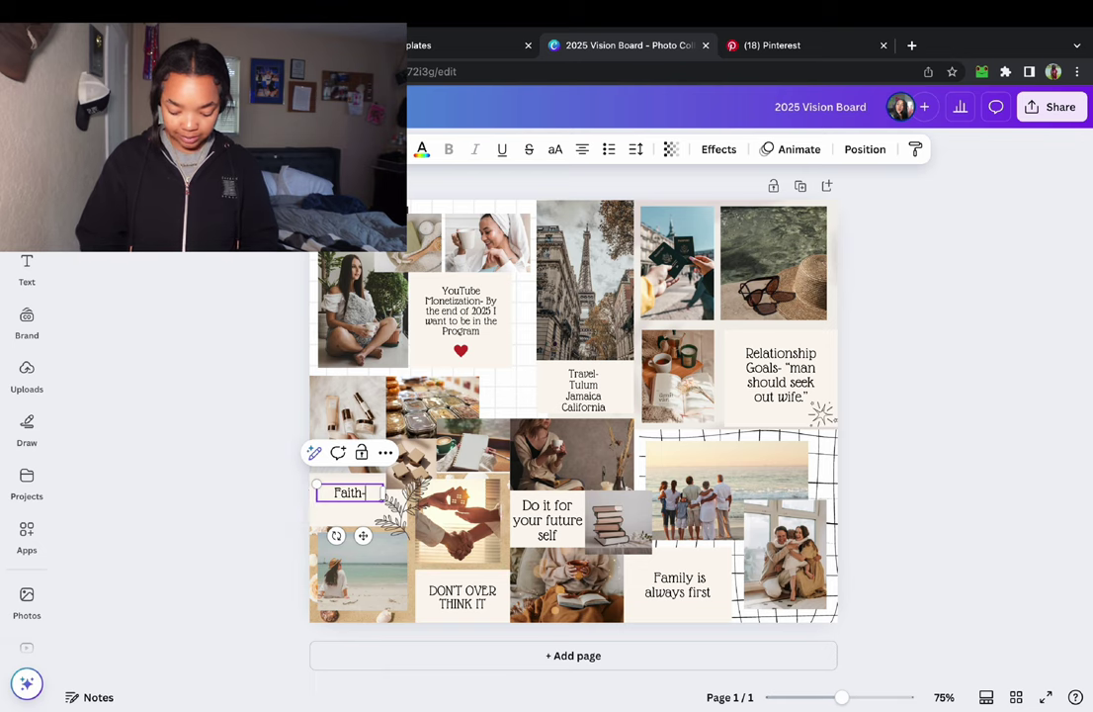
key("Return")
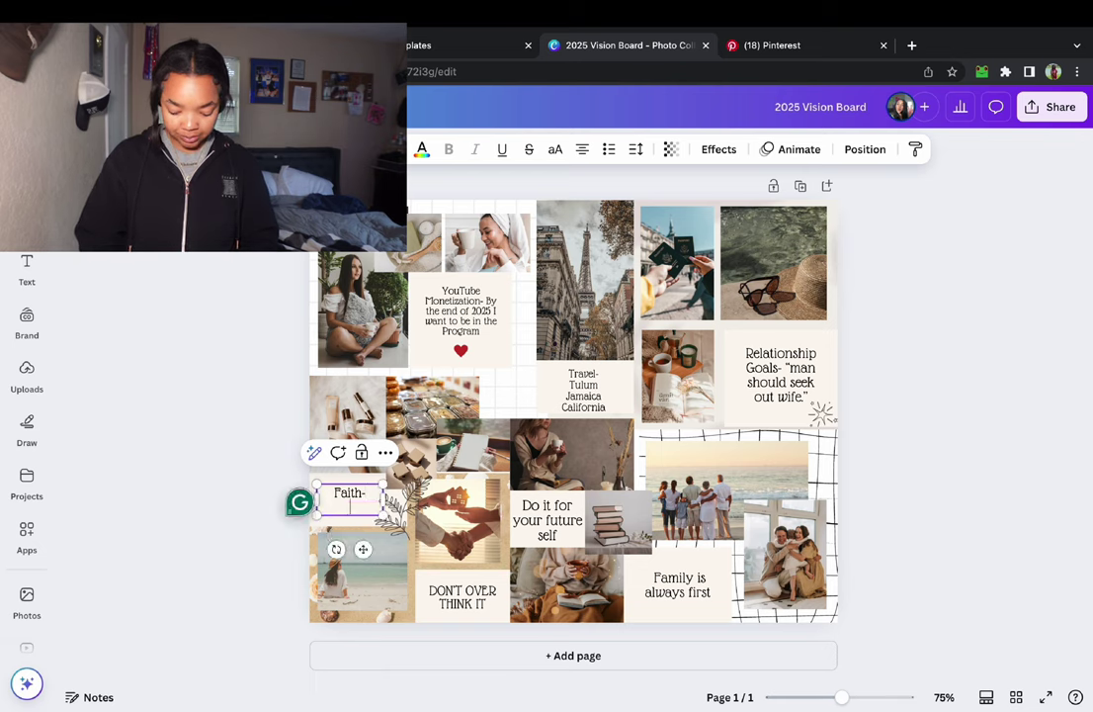
type("Create a")
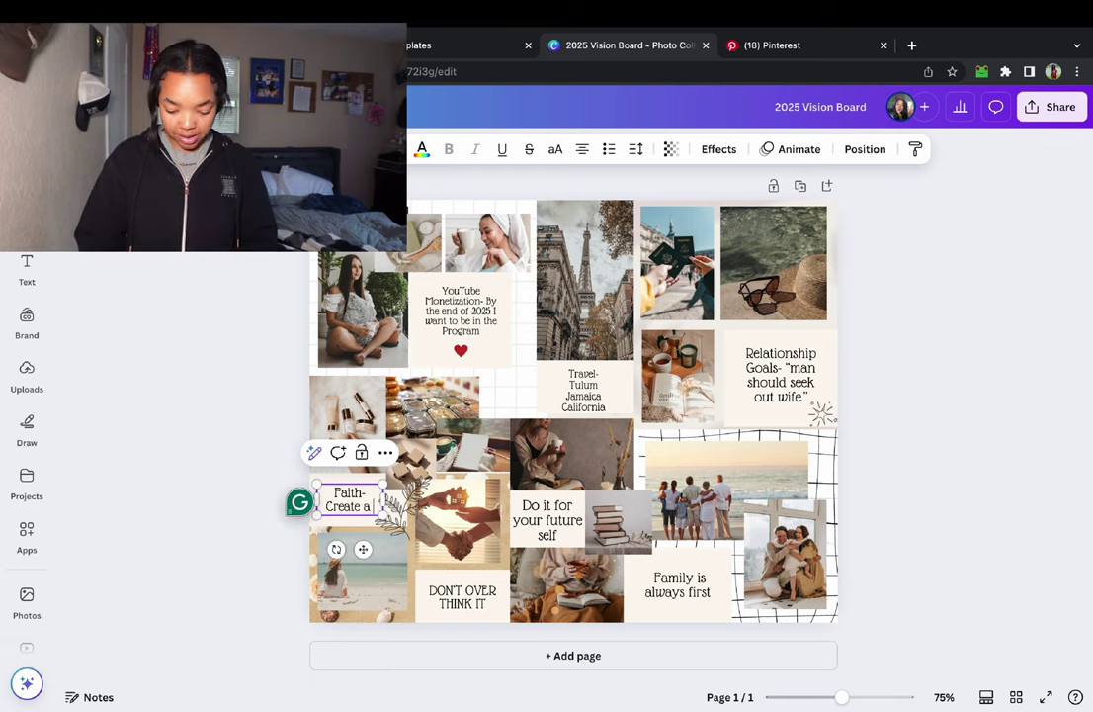
type(" better rela")
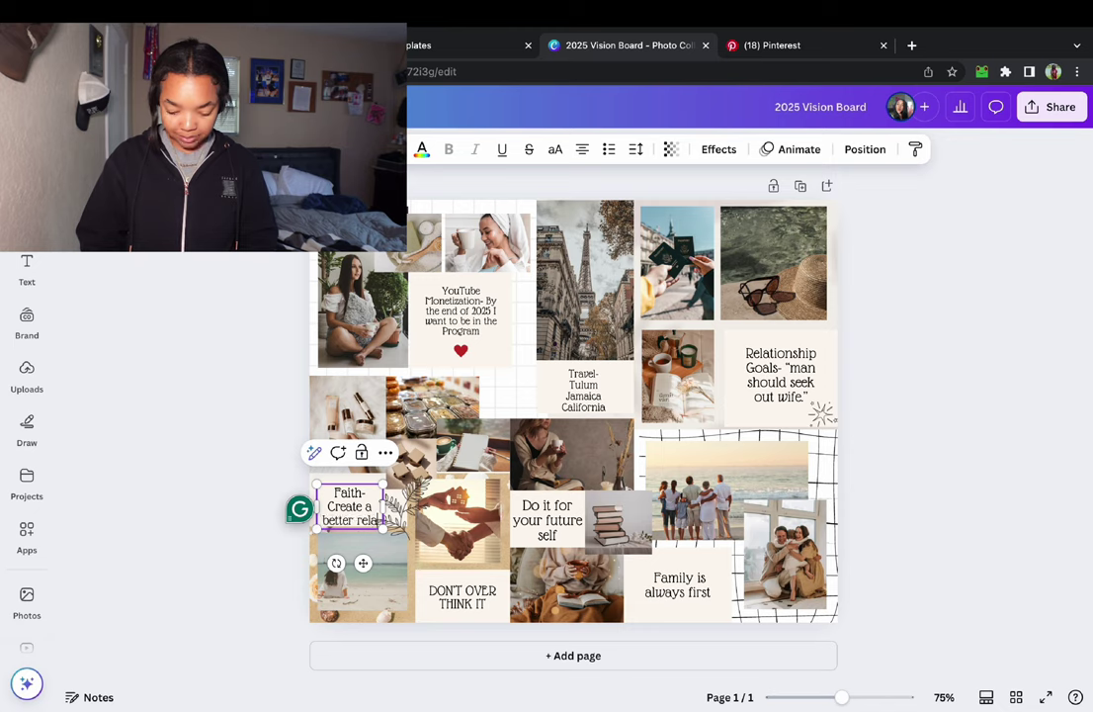
type("tionshi")
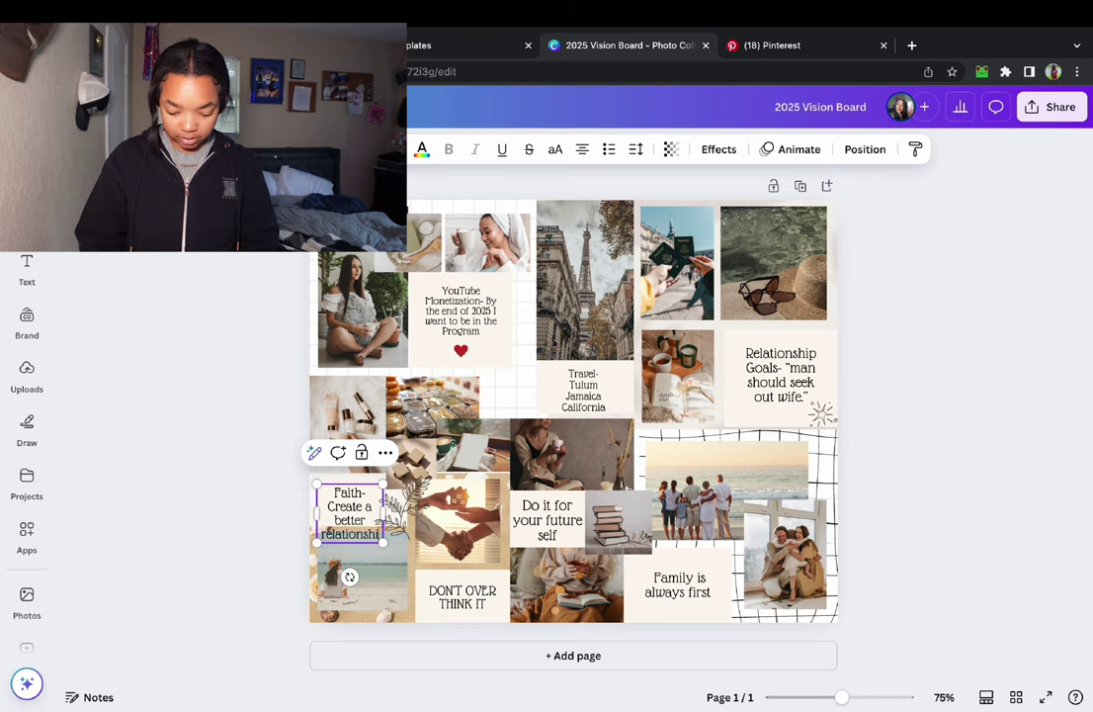
type("p w God")
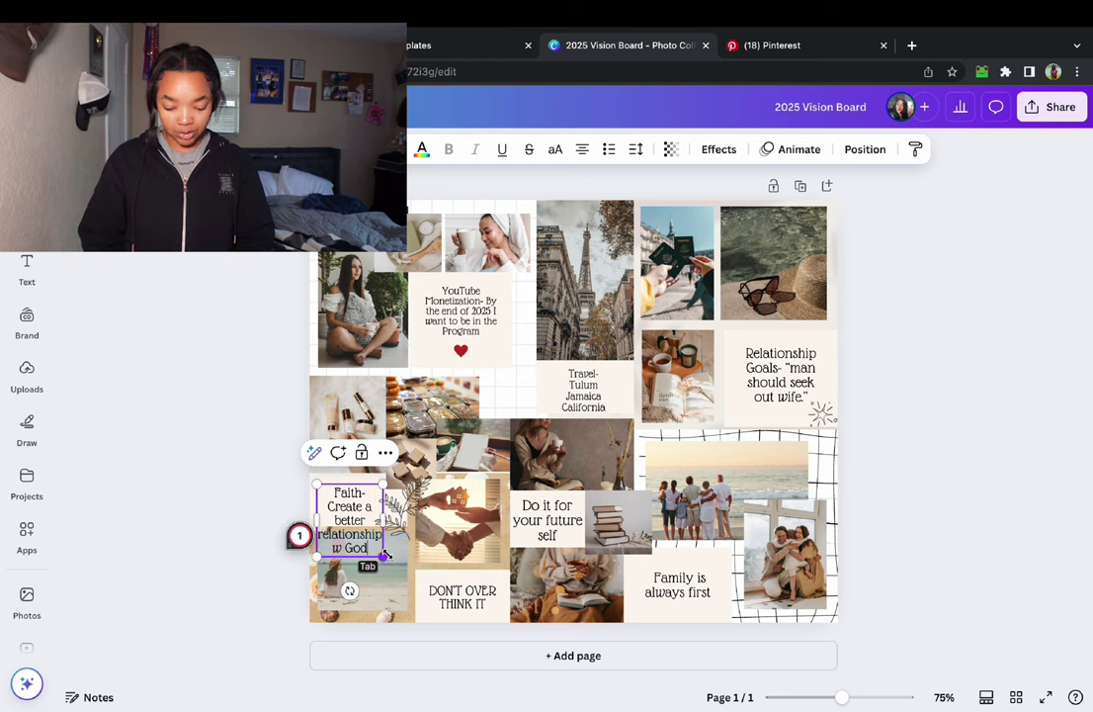
left_click_drag(383, 556, 379, 521)
Replace the "Do it for your future self" quote with "Financial Security- Budgeting".
double_click(548, 521)
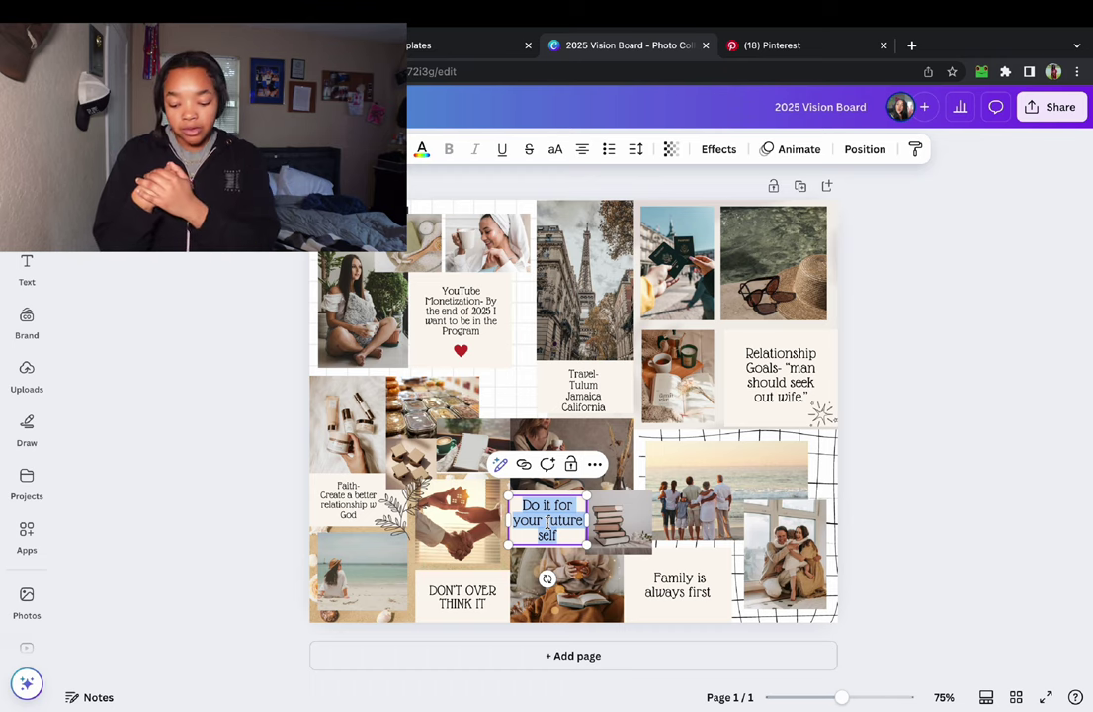
key("BackSpace")
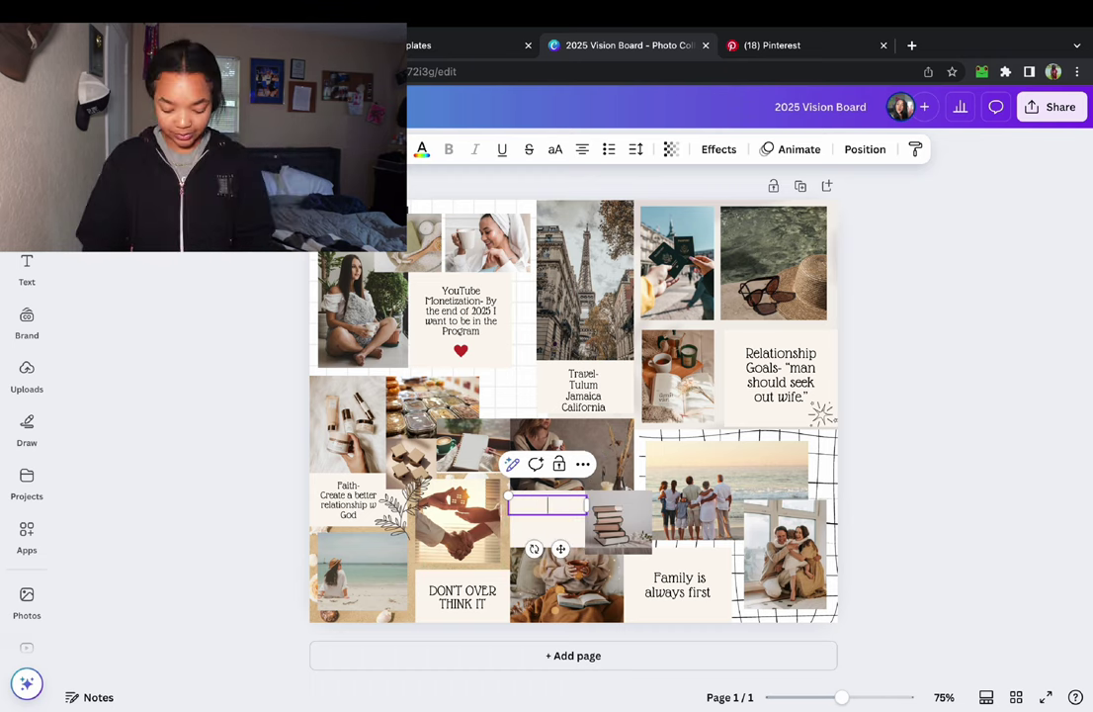
type("F")
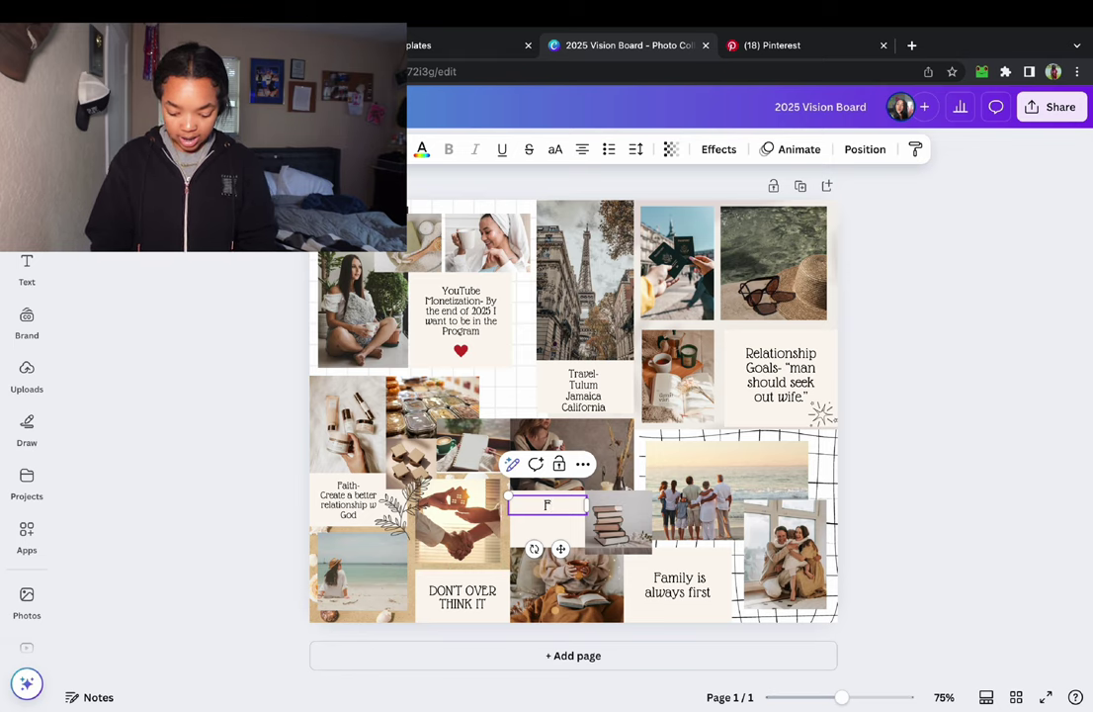
type("ina")
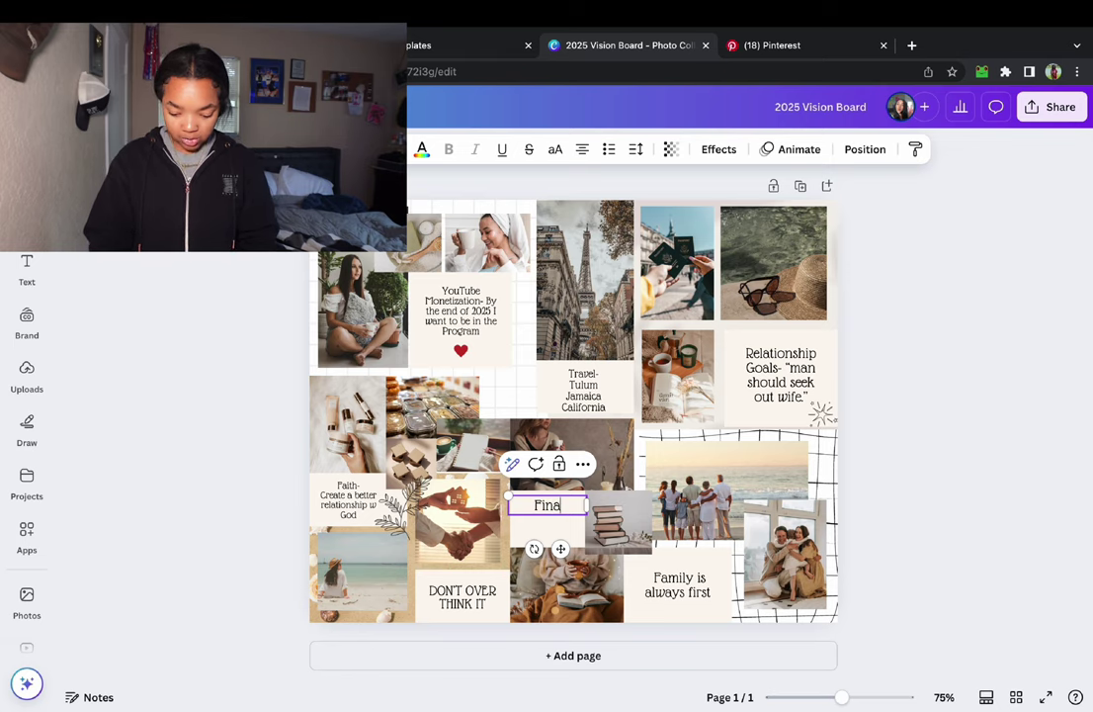
type("ncial Sec")
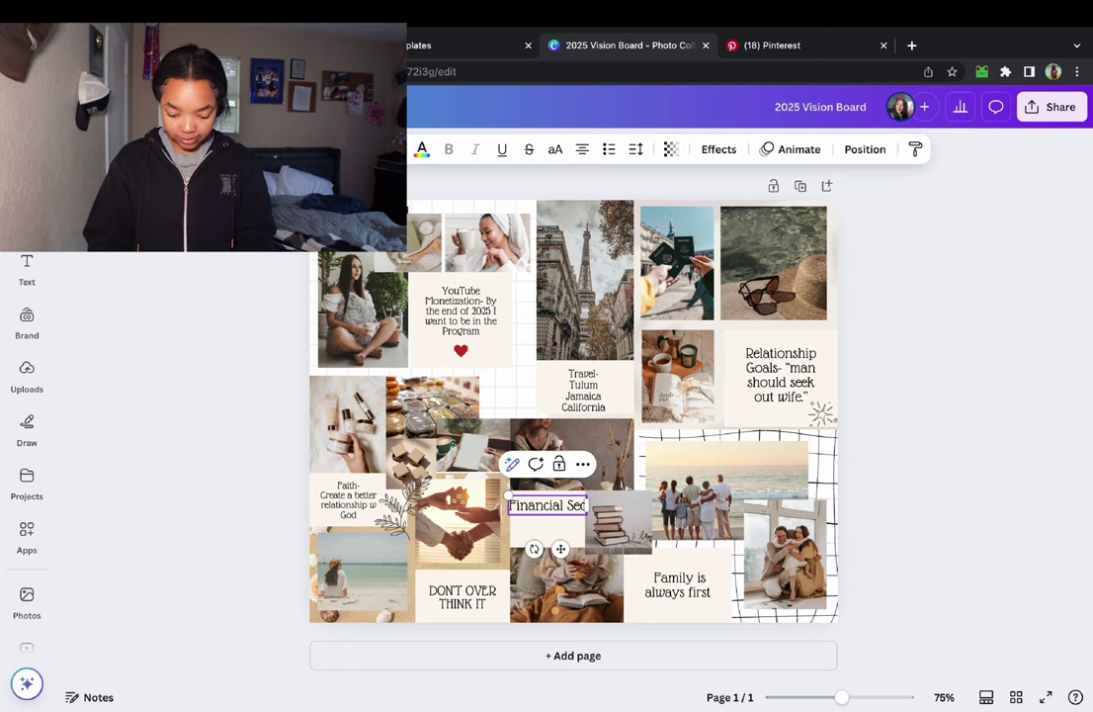
type("urity")
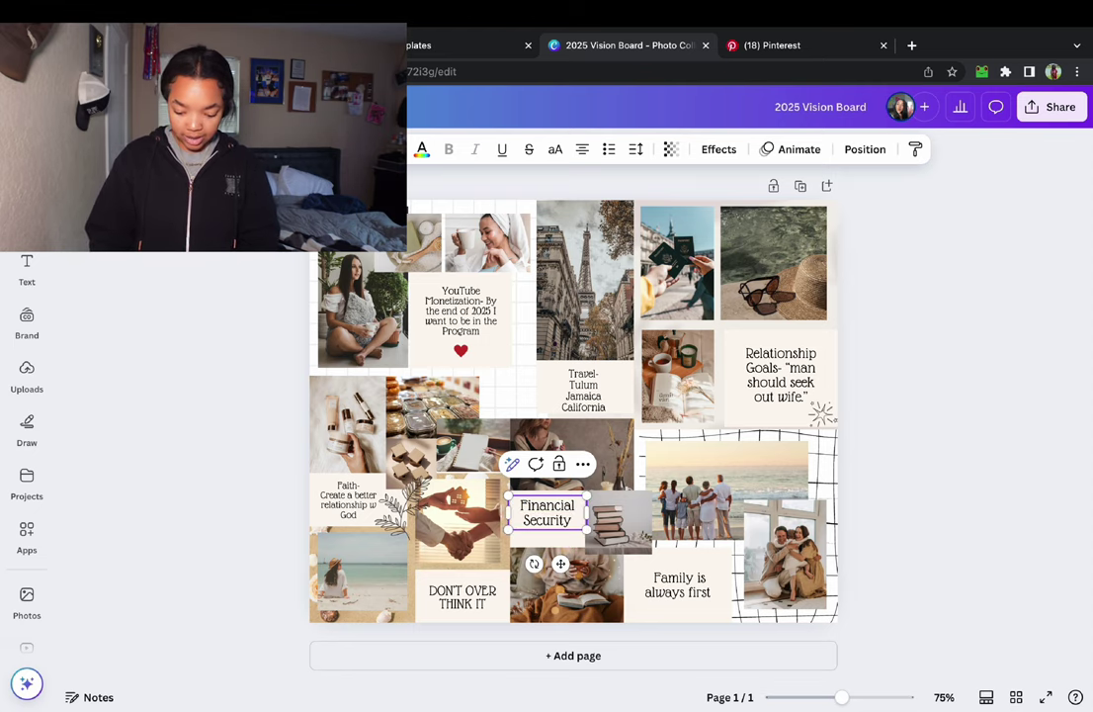
type("-")
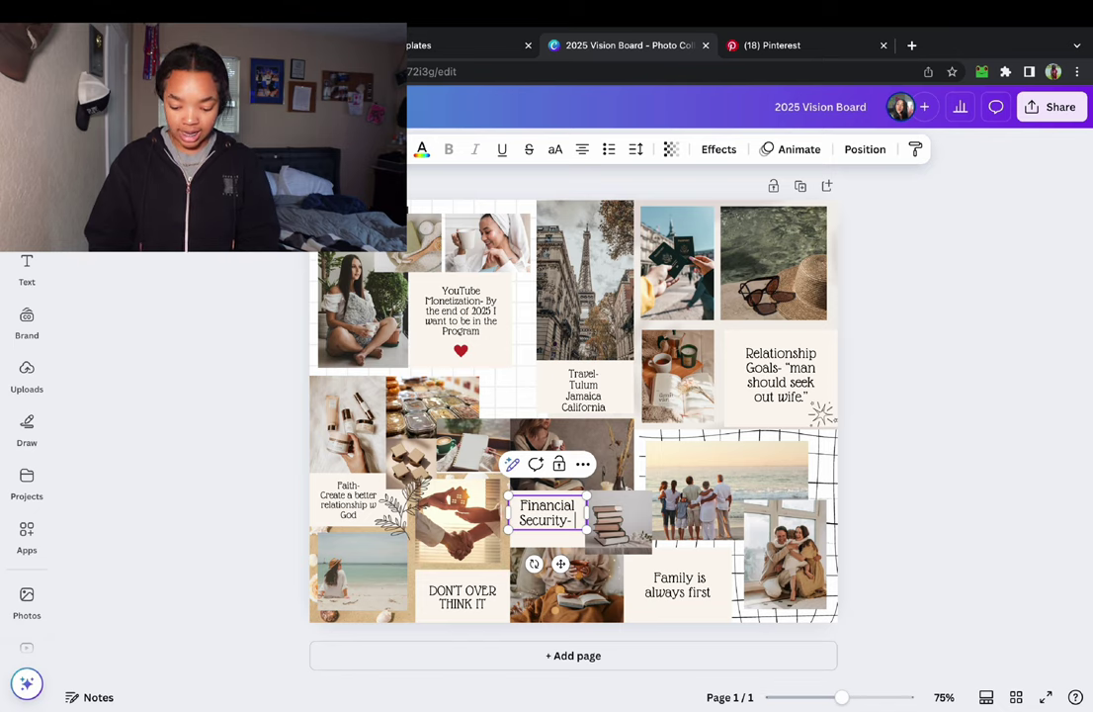
type("Budgeting")
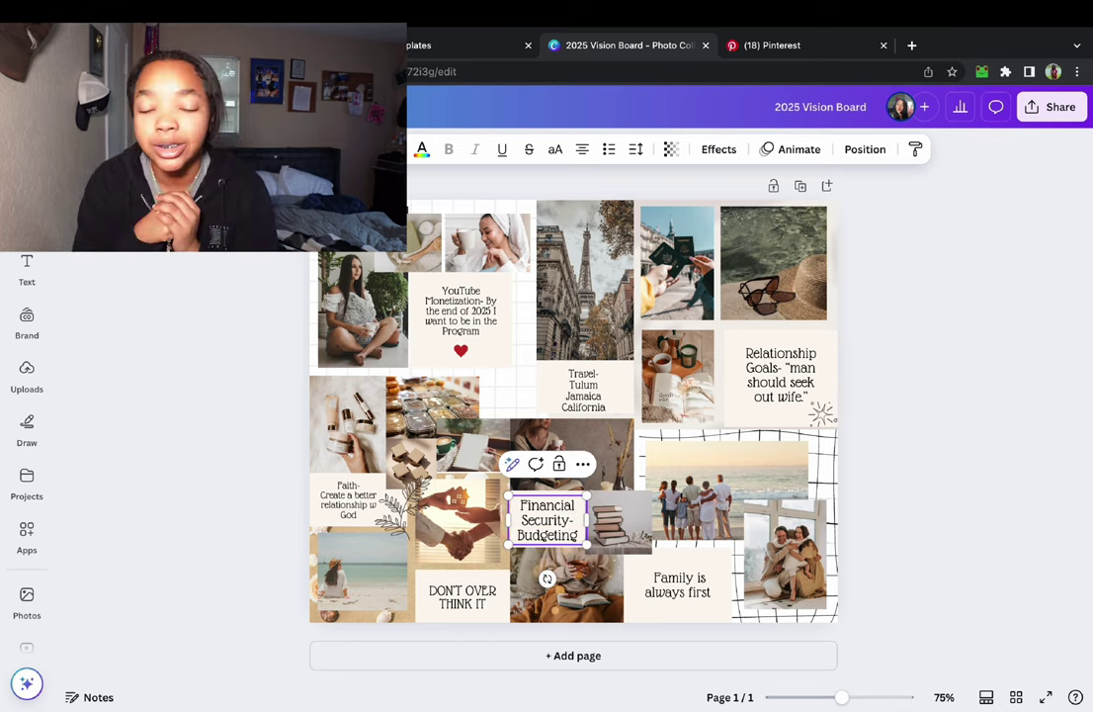
left_click(972, 463)
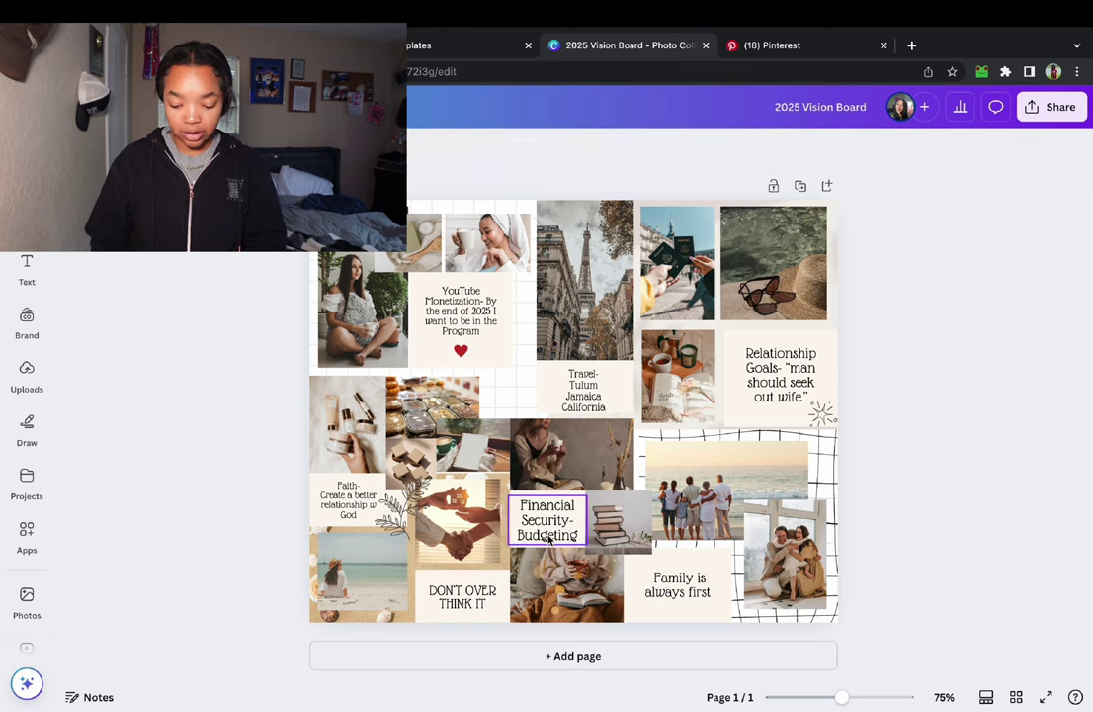
Shrink the Financial Security text slightly and center it on its card.
left_click(531, 521)
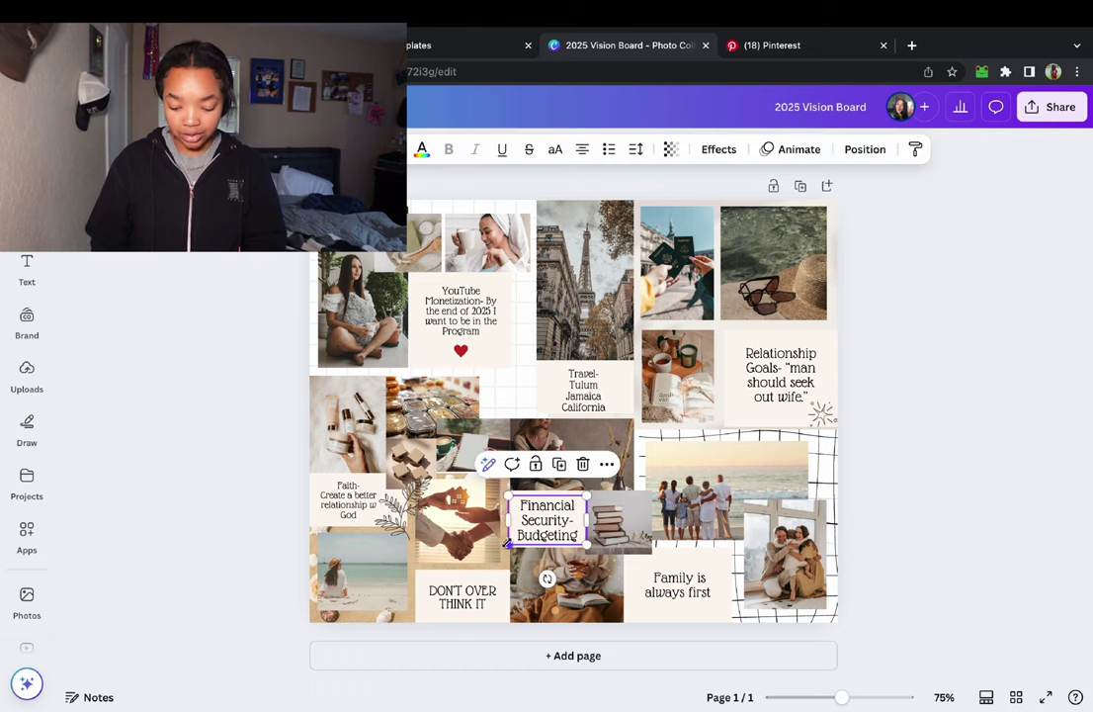
left_click_drag(510, 543, 521, 539)
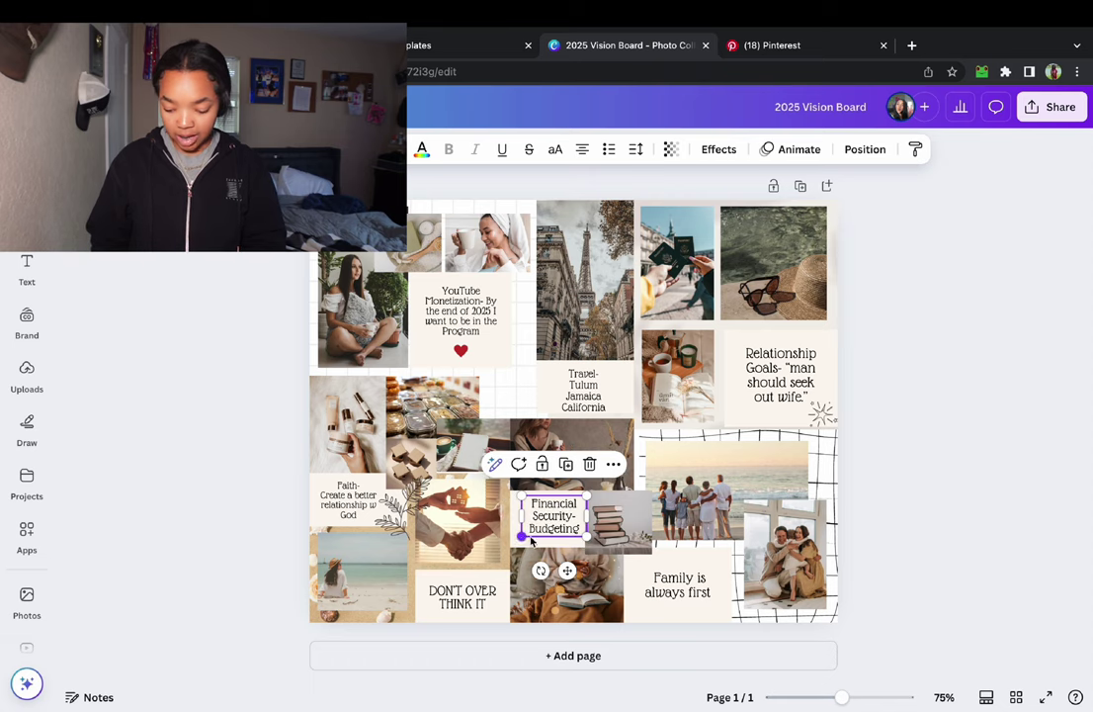
left_click(862, 499)
left_click(546, 519)
left_click_drag(547, 519, 540, 528)
left_click(977, 448)
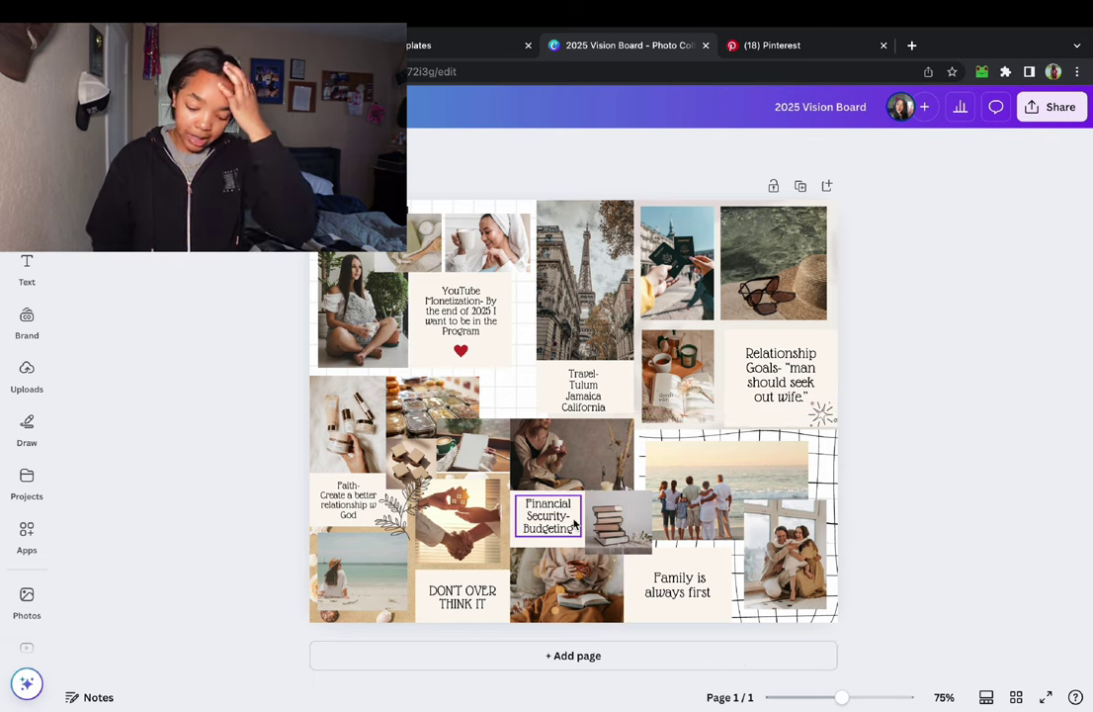
Replace the "DON'T OVER THINK IT" quote with "PSALMS 46:5" and deselect it.
left_click(490, 604)
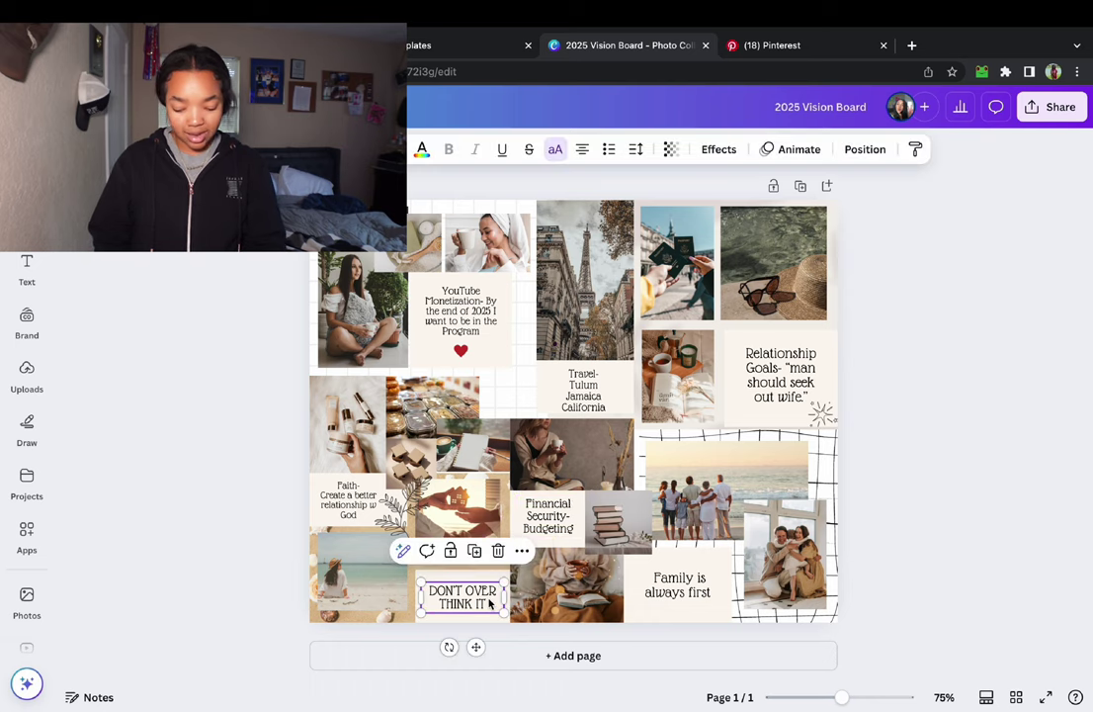
double_click(488, 603)
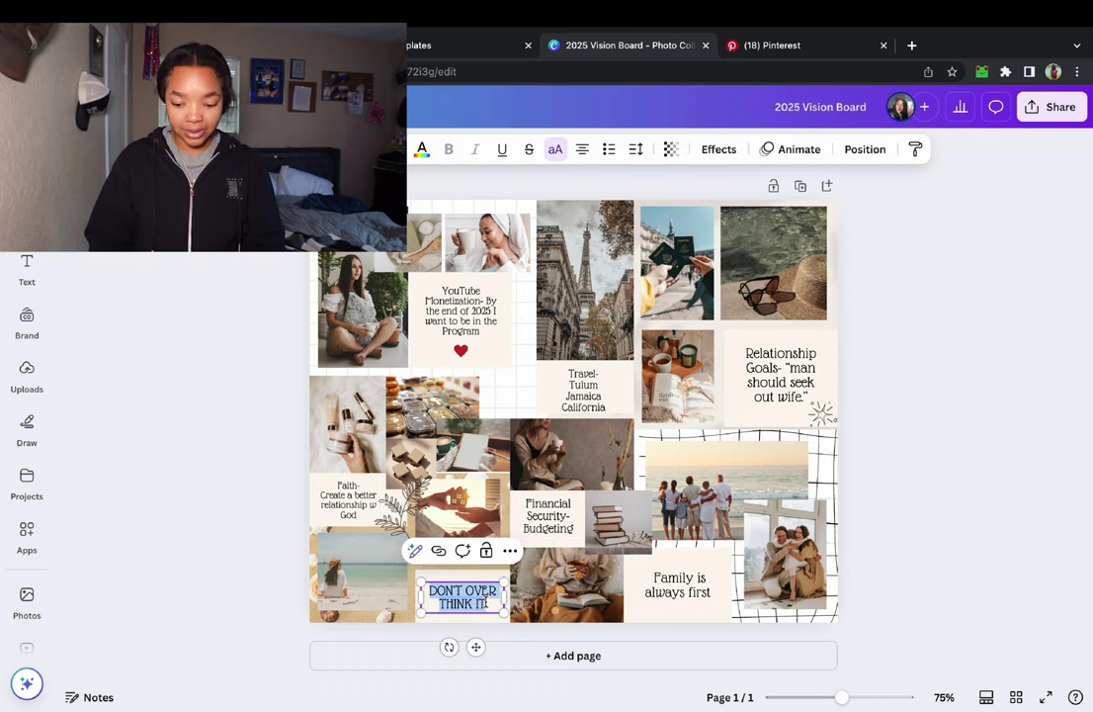
key("BackSpace")
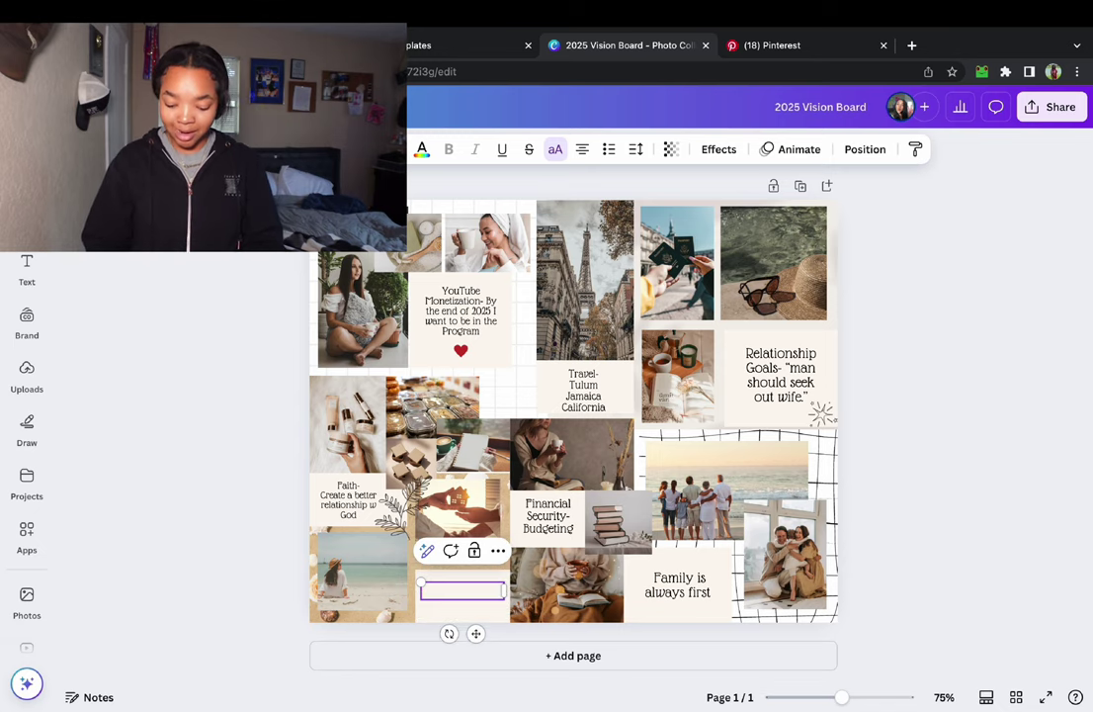
type("PSALMS ")
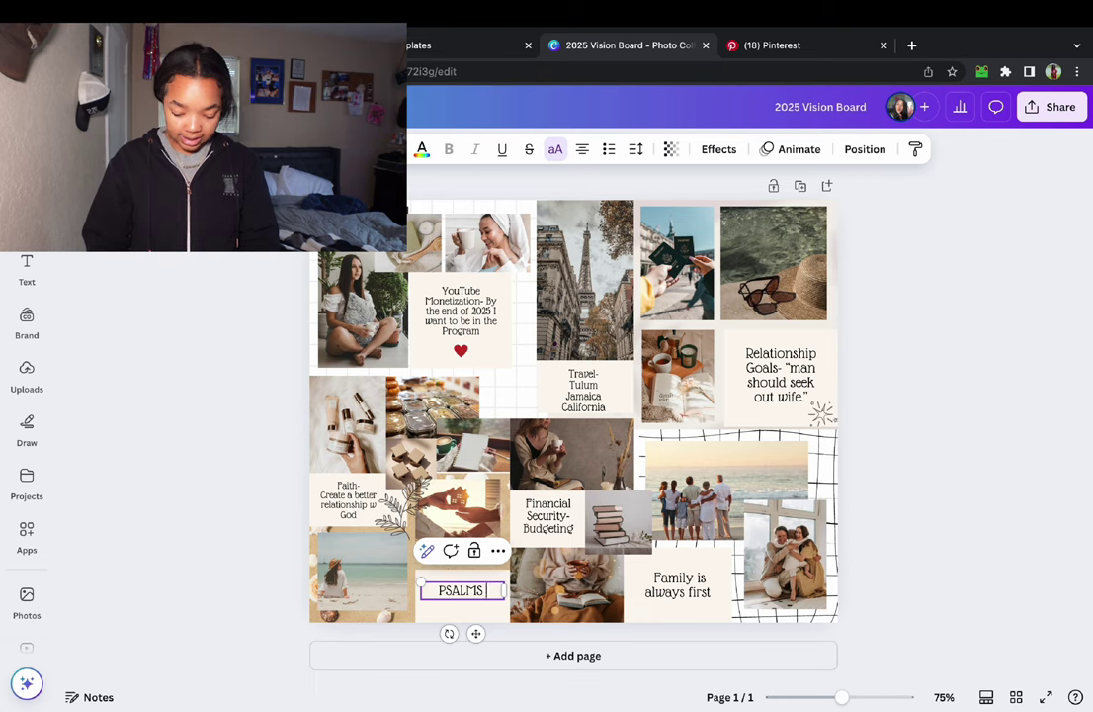
type("46:5")
left_click(224, 554)
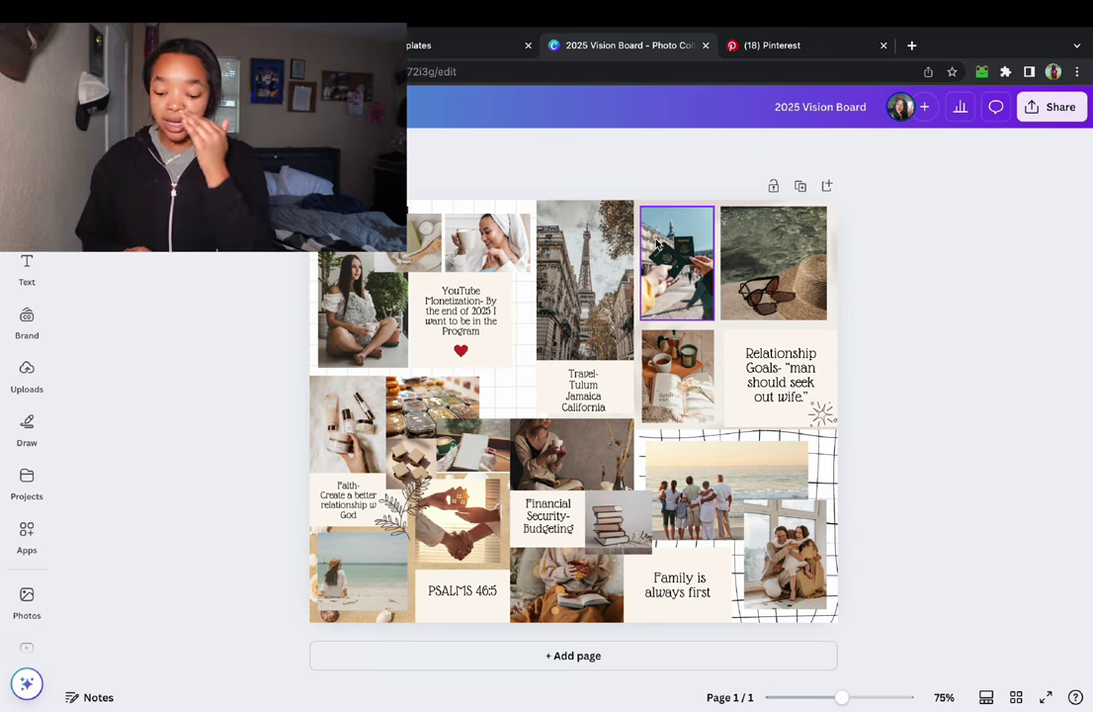
Switch to Pinterest, search for "youtube aesthetic" and look through the pins for vision board images.
key("ctrl+Tab")
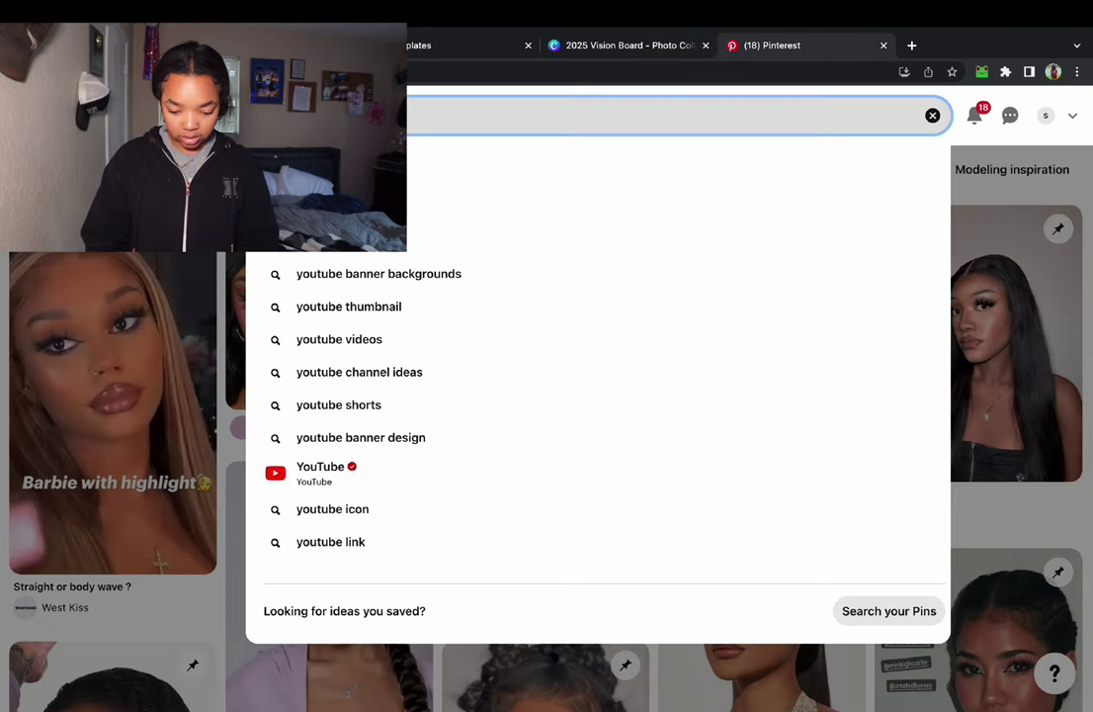
type("aesth")
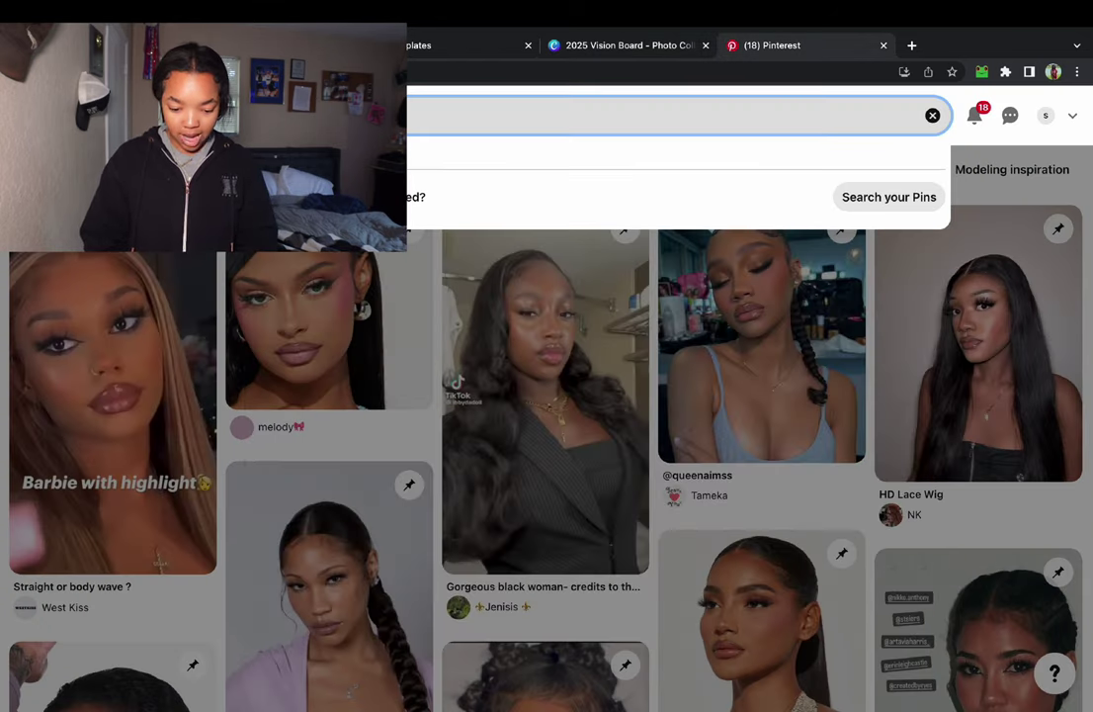
key("Return")
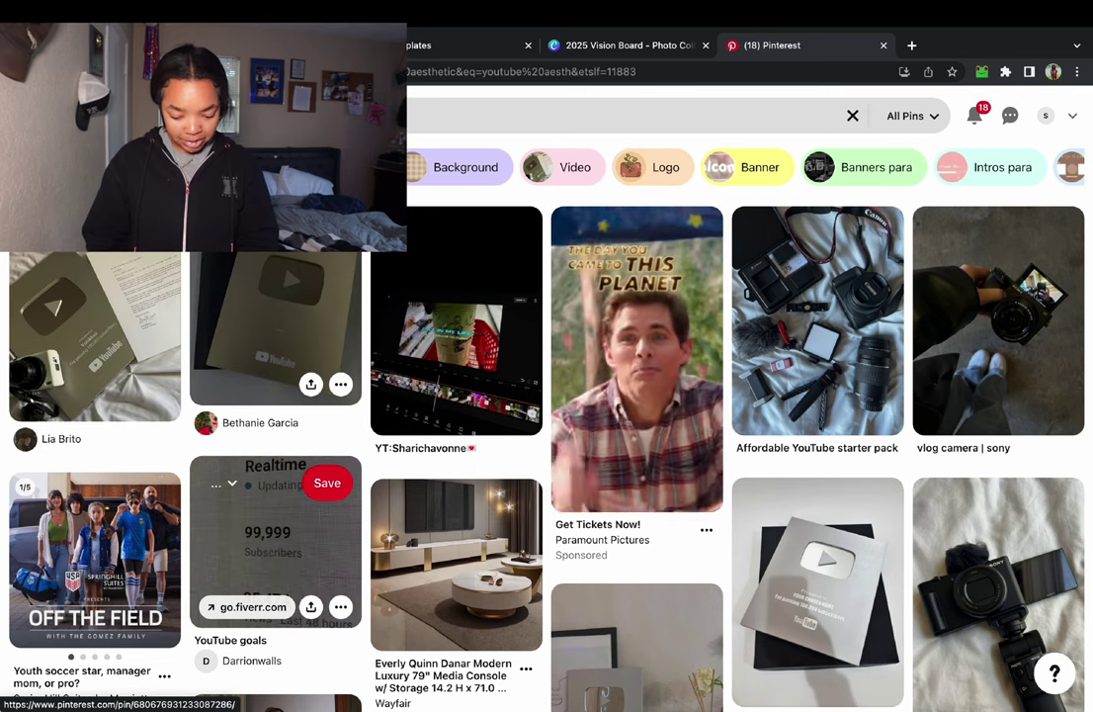
scroll(525, 569, "down", 10)
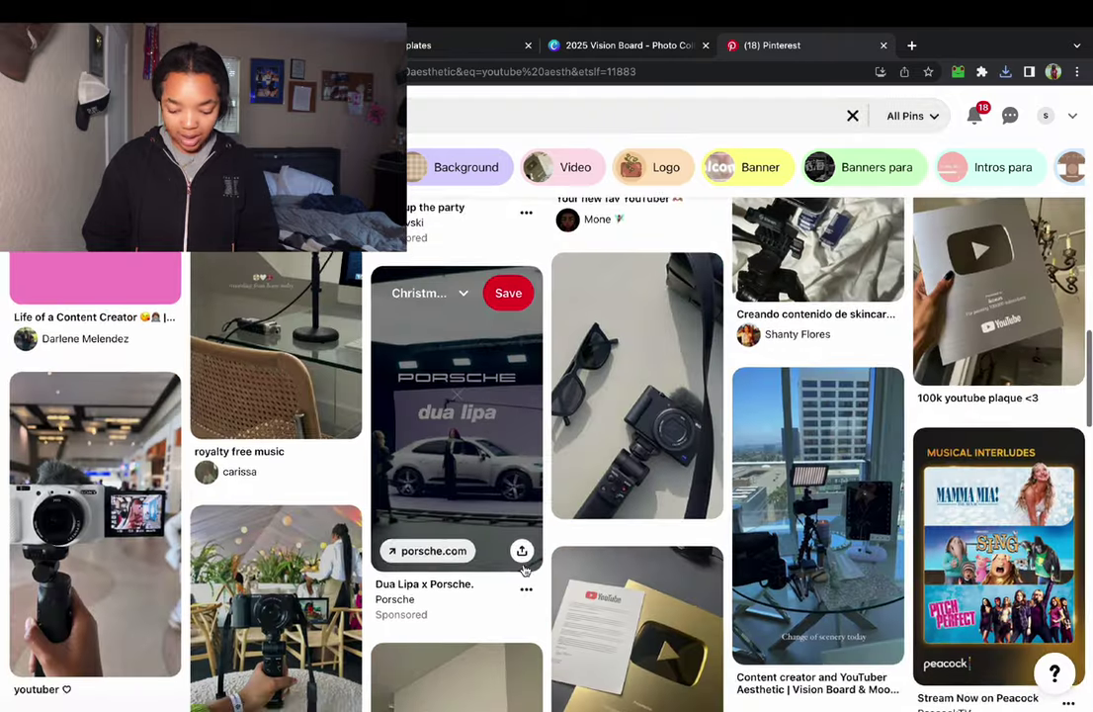
scroll(525, 570, "down", 3)
scroll(524, 570, "up", 2)
scroll(525, 570, "up", 1)
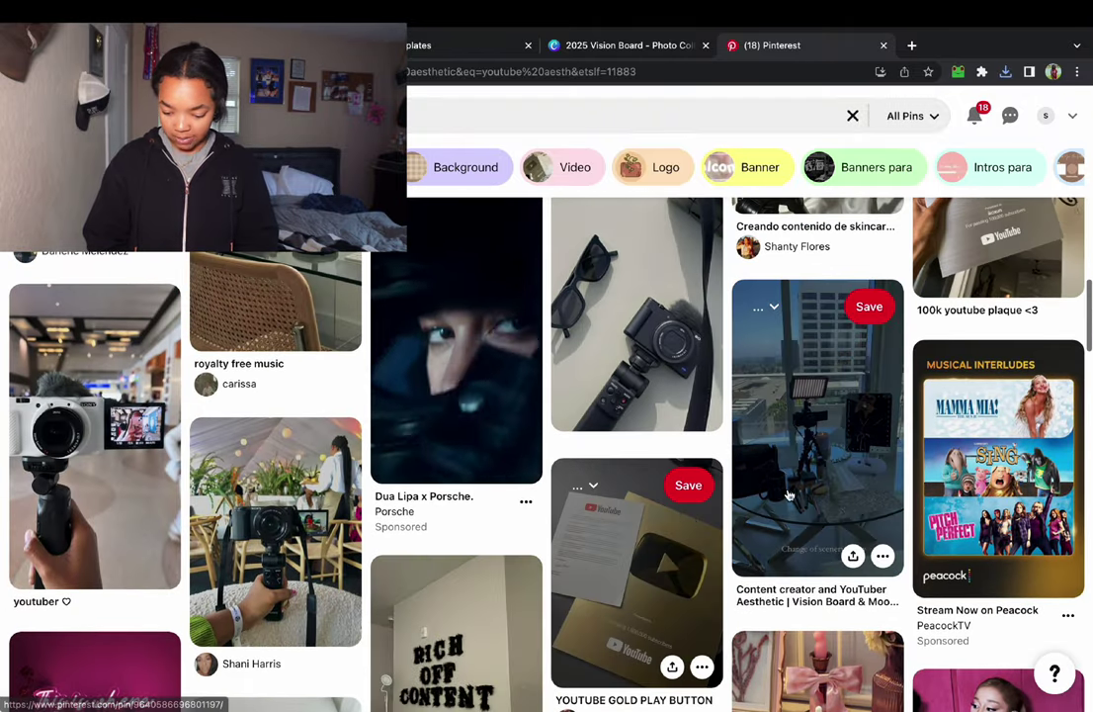
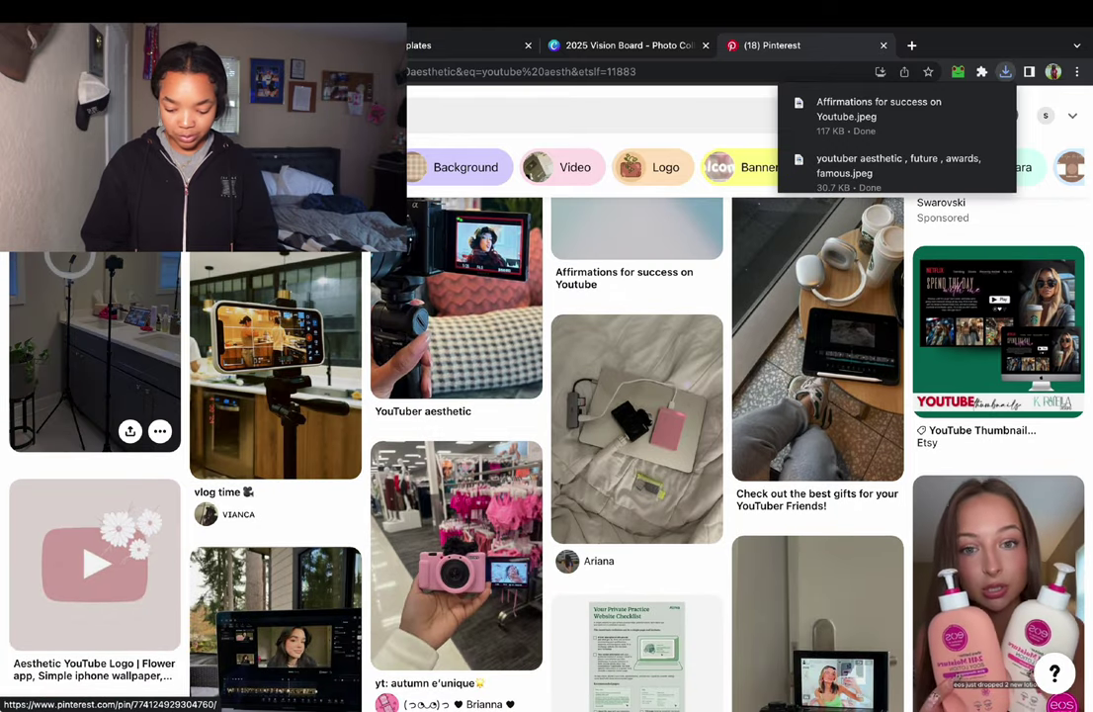
Download the pin image of a laptop with a woman's video open in an editing program.
scroll(86, 269, "down", 5)
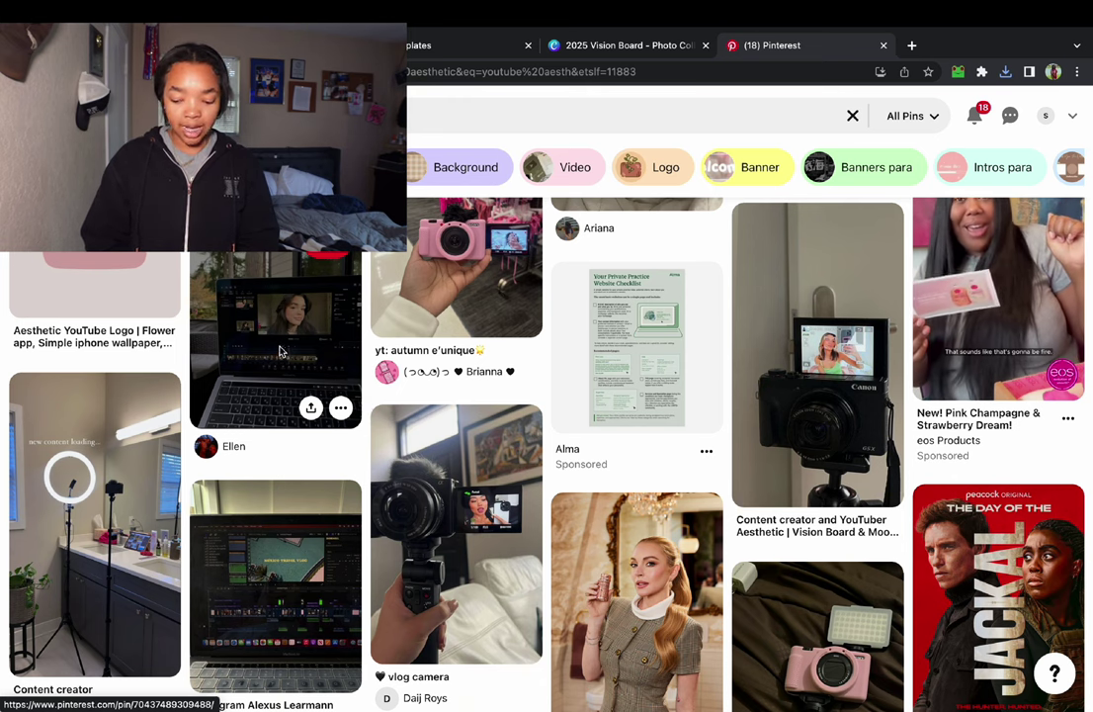
left_click(341, 407)
left_click(352, 475)
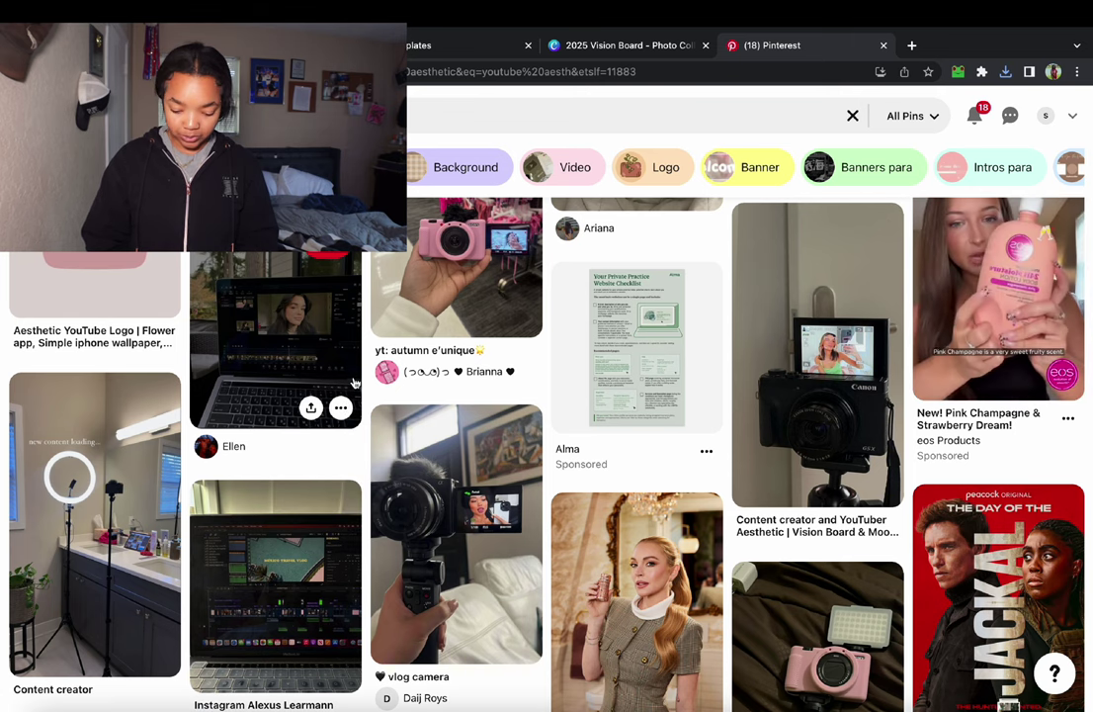
Look through further YouTube aesthetic pins for vision board images and return to the Canva vision board.
scroll(353, 431, "down", 4)
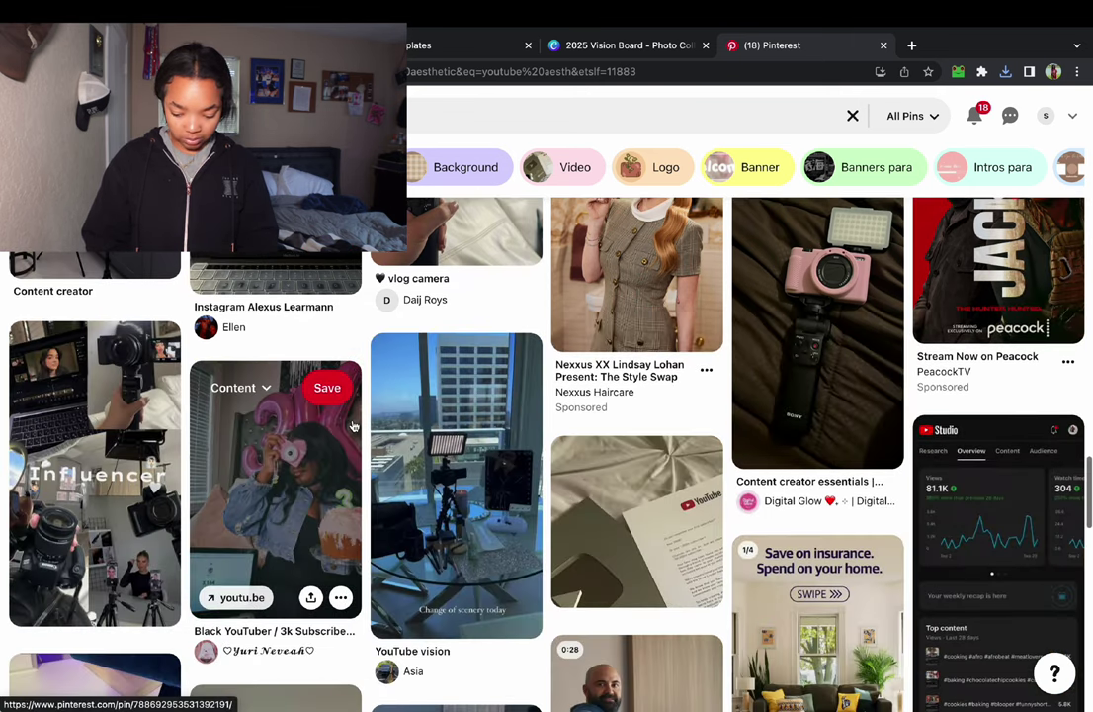
scroll(353, 425, "down", 3)
scroll(353, 425, "up", 1)
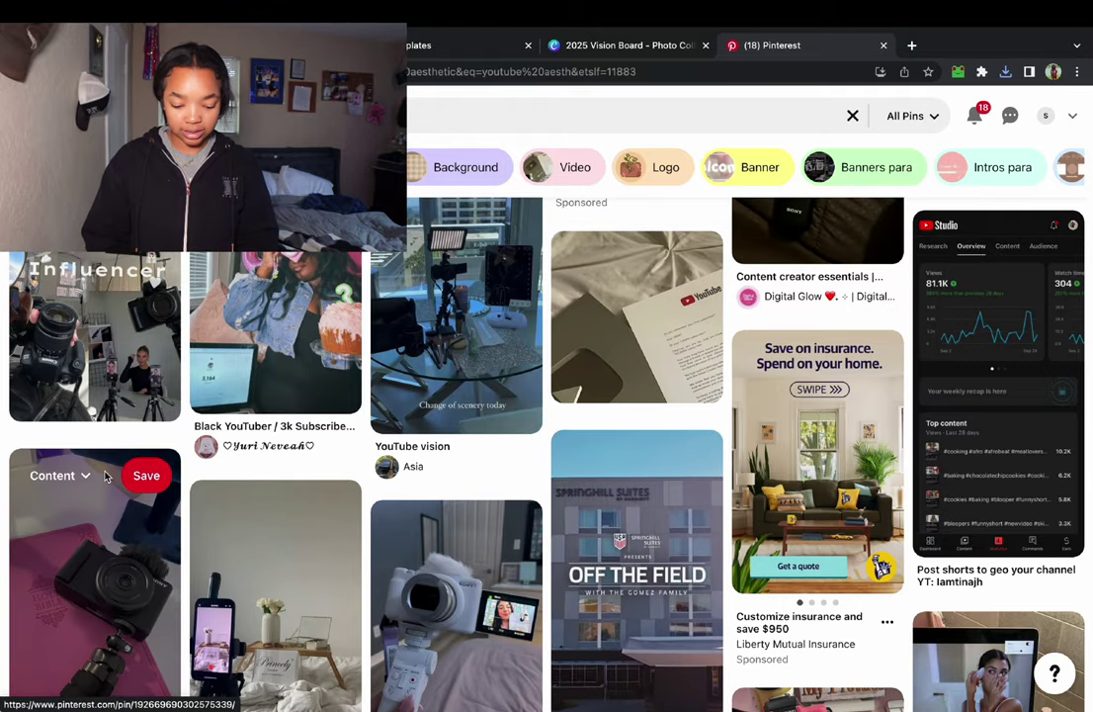
scroll(106, 476, "down", 3)
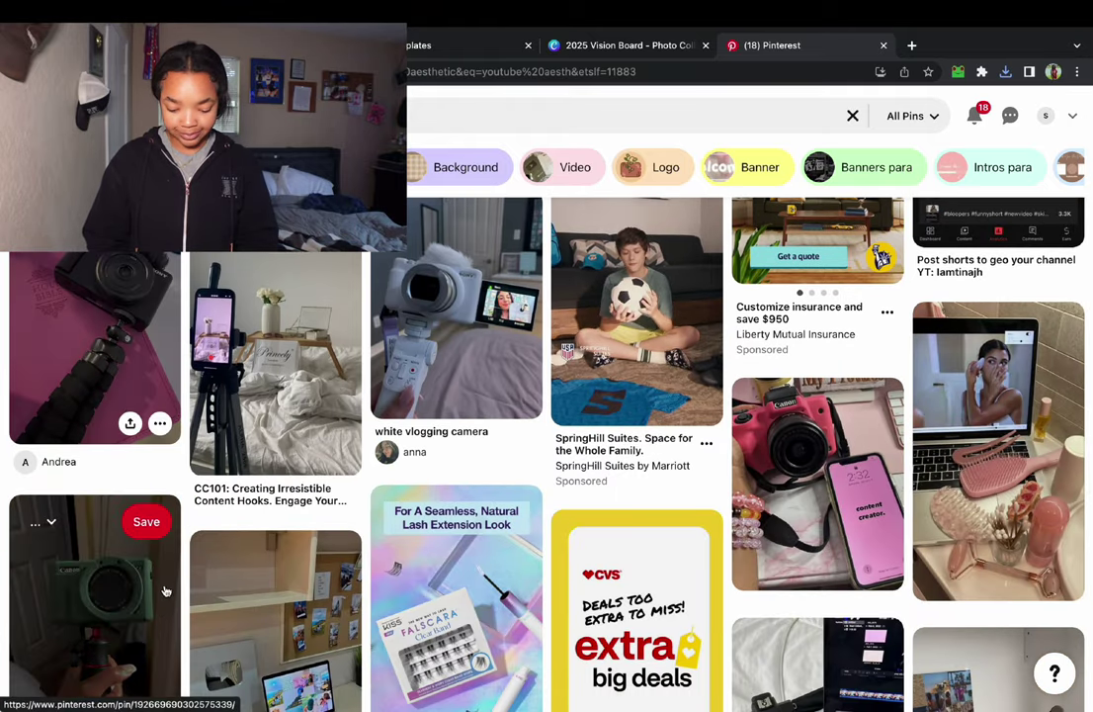
scroll(163, 593, "down", 1)
scroll(163, 616, "down", 5)
key("ctrl+shift+Tab")
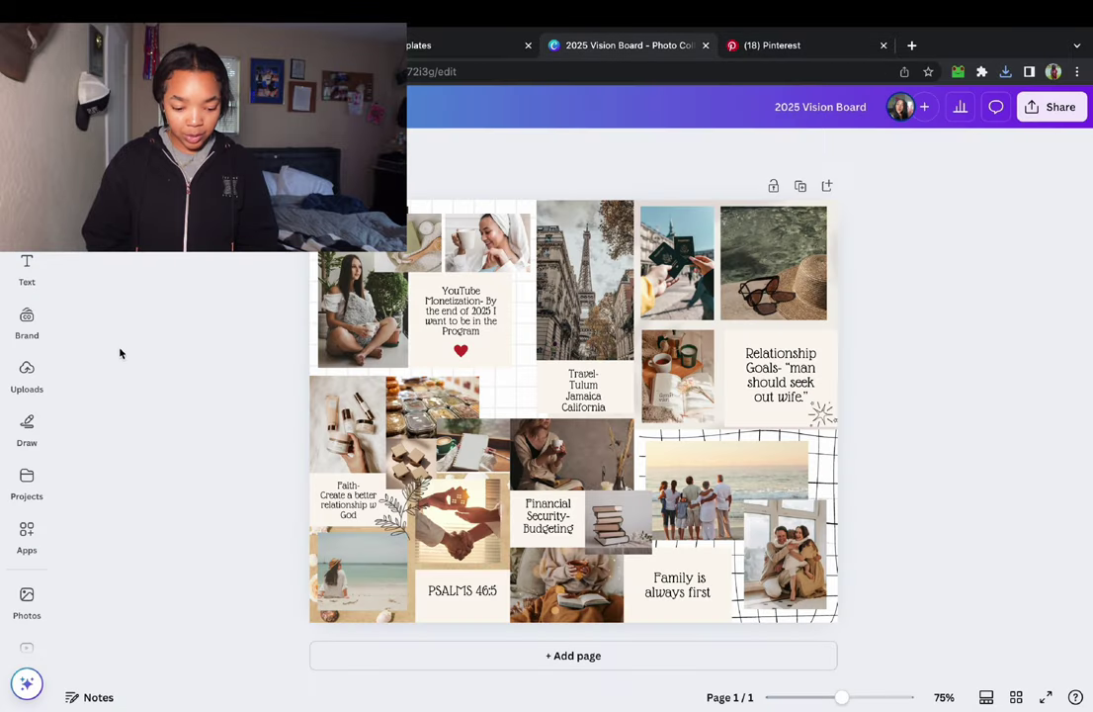
left_click(25, 112)
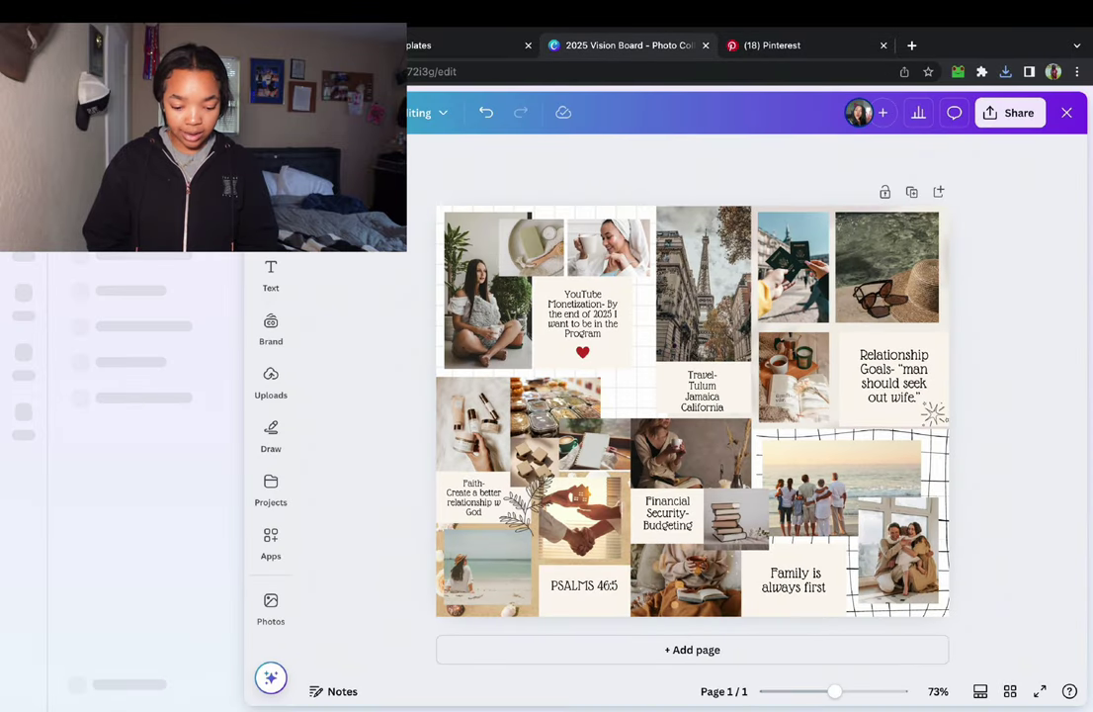
left_click(282, 111)
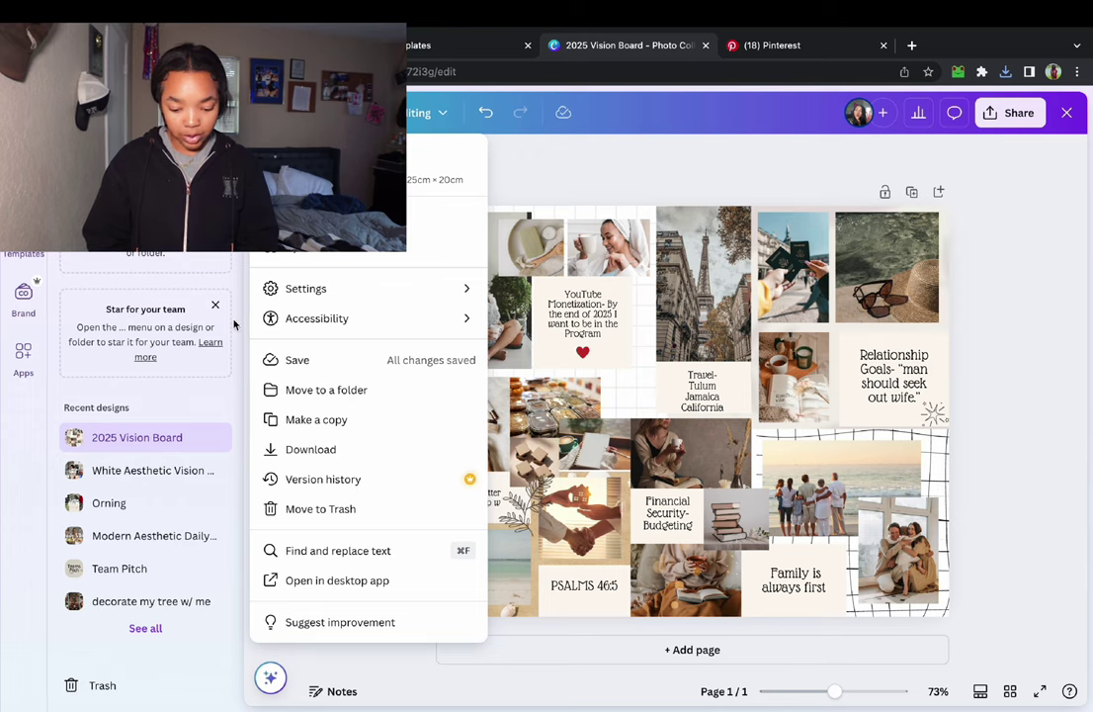
left_click(507, 180)
left_click(272, 112)
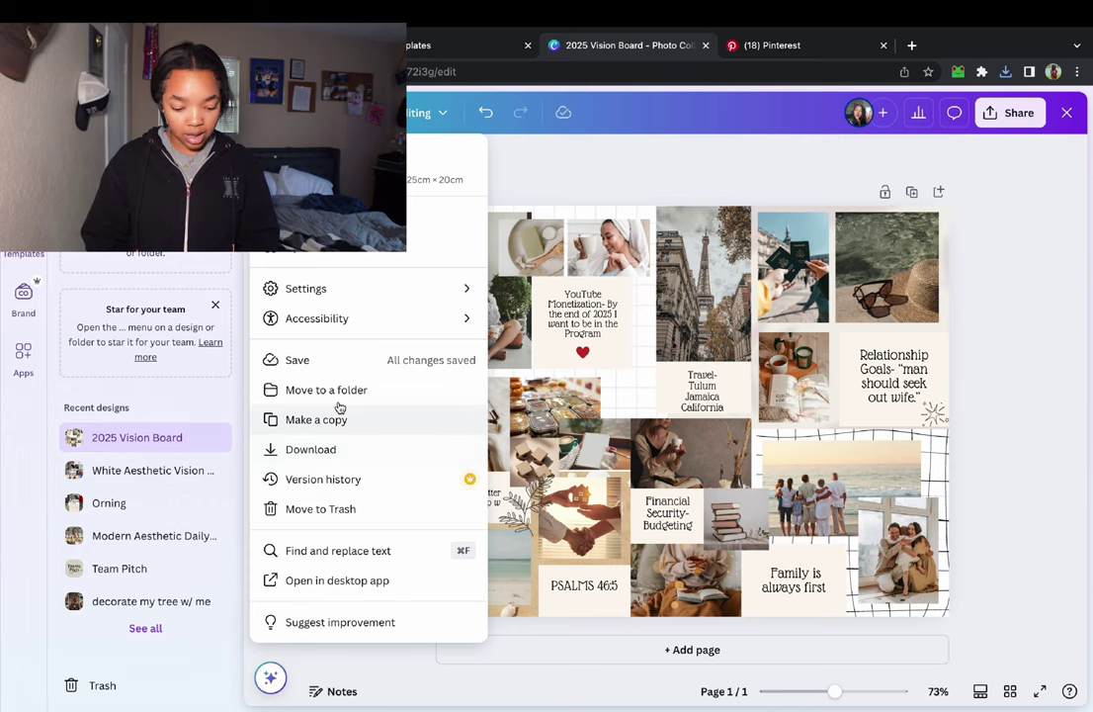
Replace the three photos around the YouTube Monetization text with the uploaded "Success on YouTube" graphic, gold play button and laptop images.
left_click(24, 375)
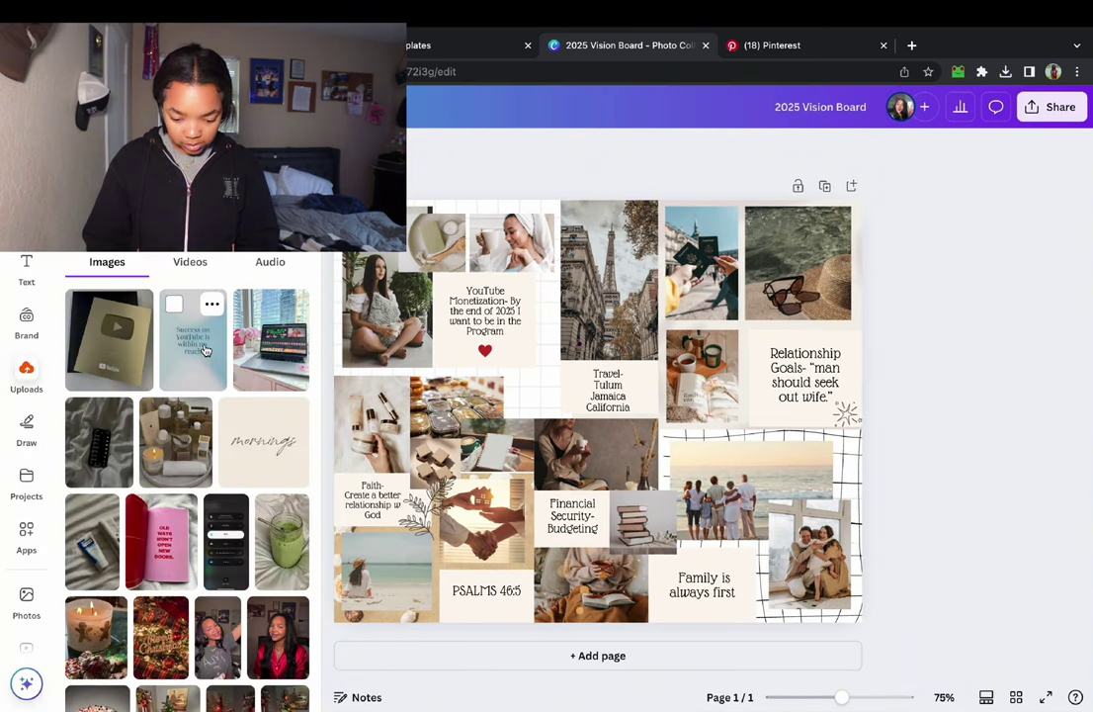
left_click_drag(183, 316, 410, 309)
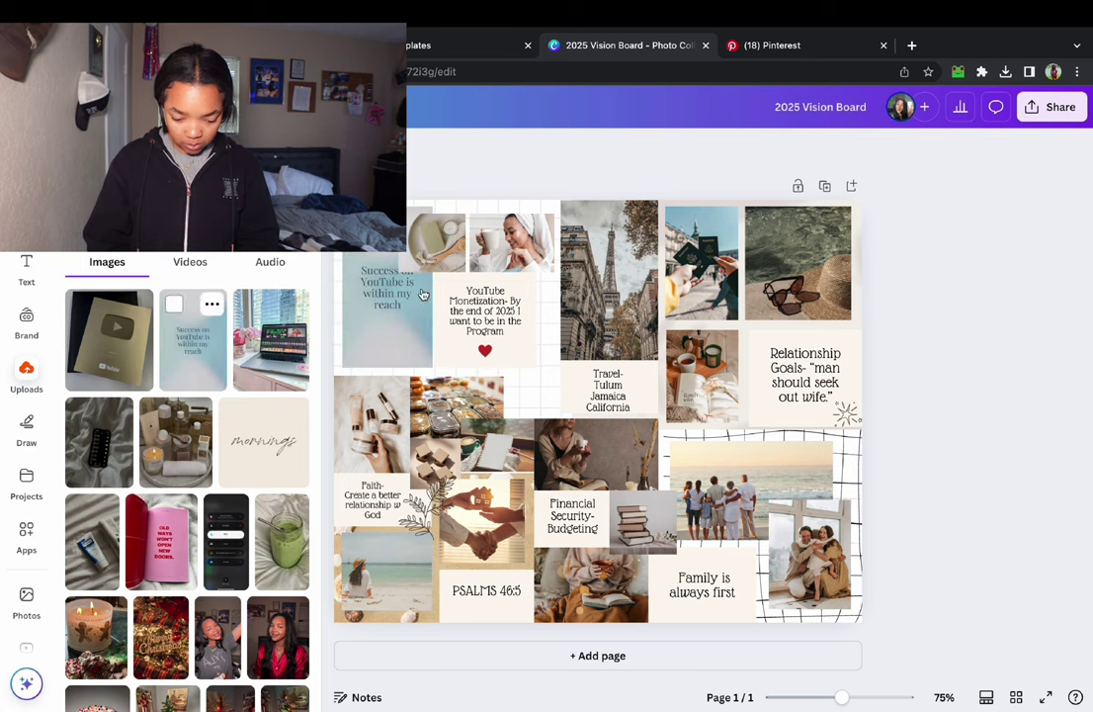
left_click_drag(99, 326, 431, 259)
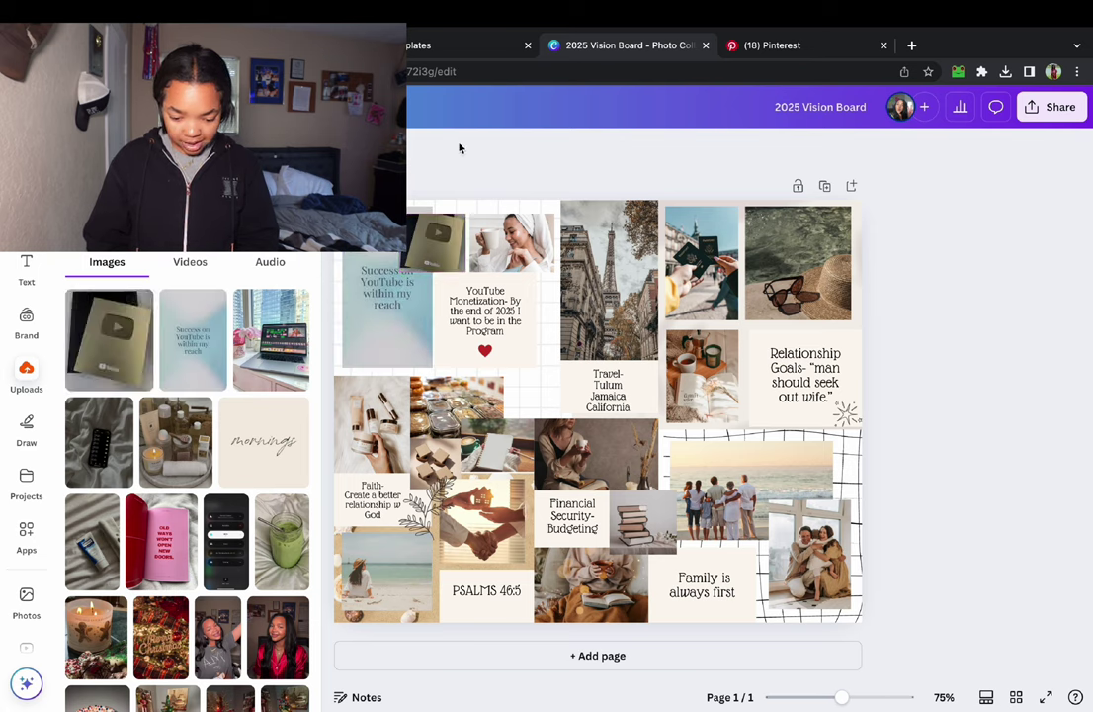
left_click_drag(257, 327, 451, 236)
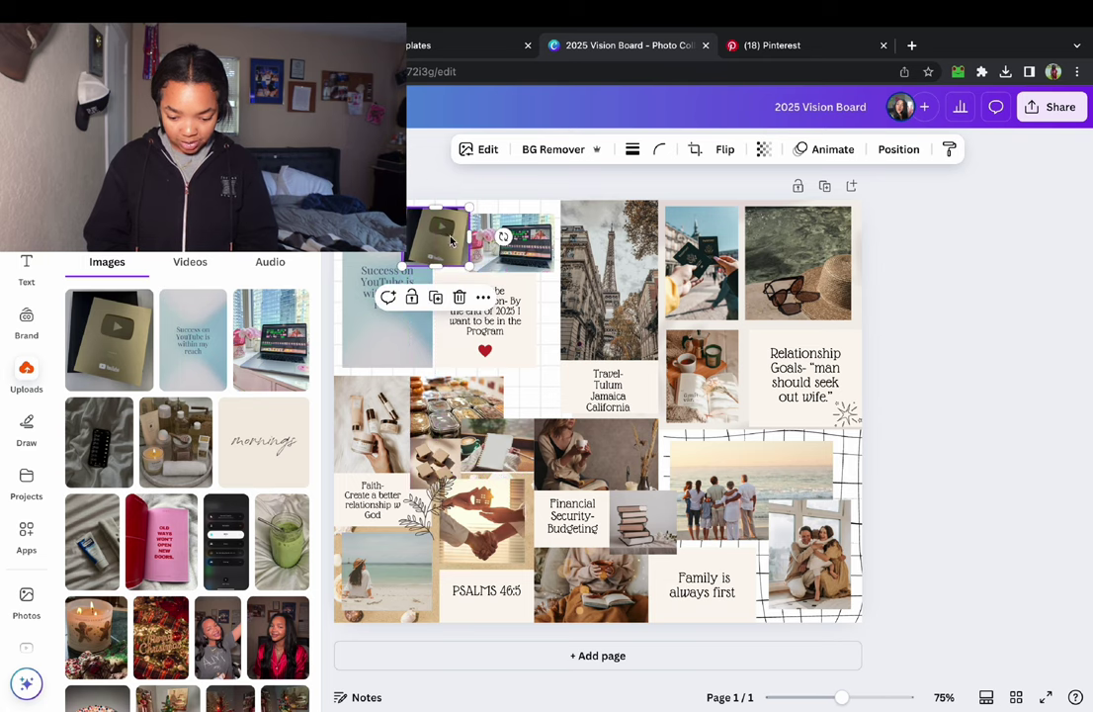
Move the gold play button and laptop photos slightly upward, clear of the YouTube Monetization box, and deselect them.
left_click_drag(438, 278, 444, 280)
left_click_drag(506, 236, 508, 226)
left_click(506, 235)
left_click(444, 170)
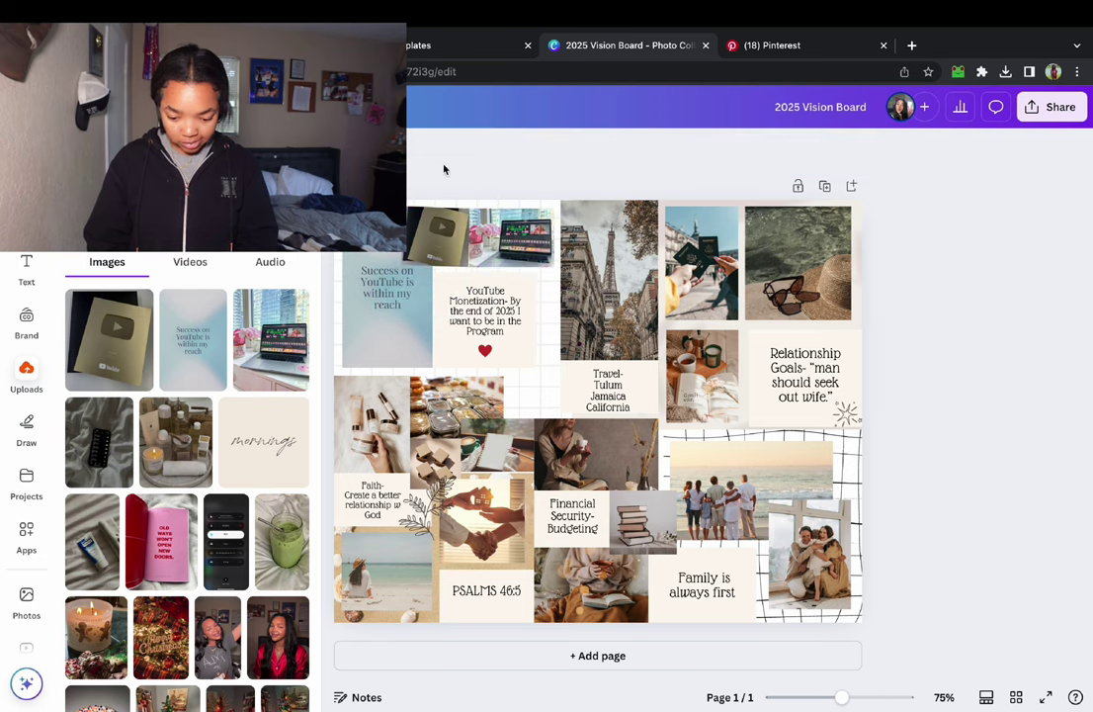
Move the beige box behind the YouTube Monetization text up against the photos above it and deselect it.
left_click(494, 307)
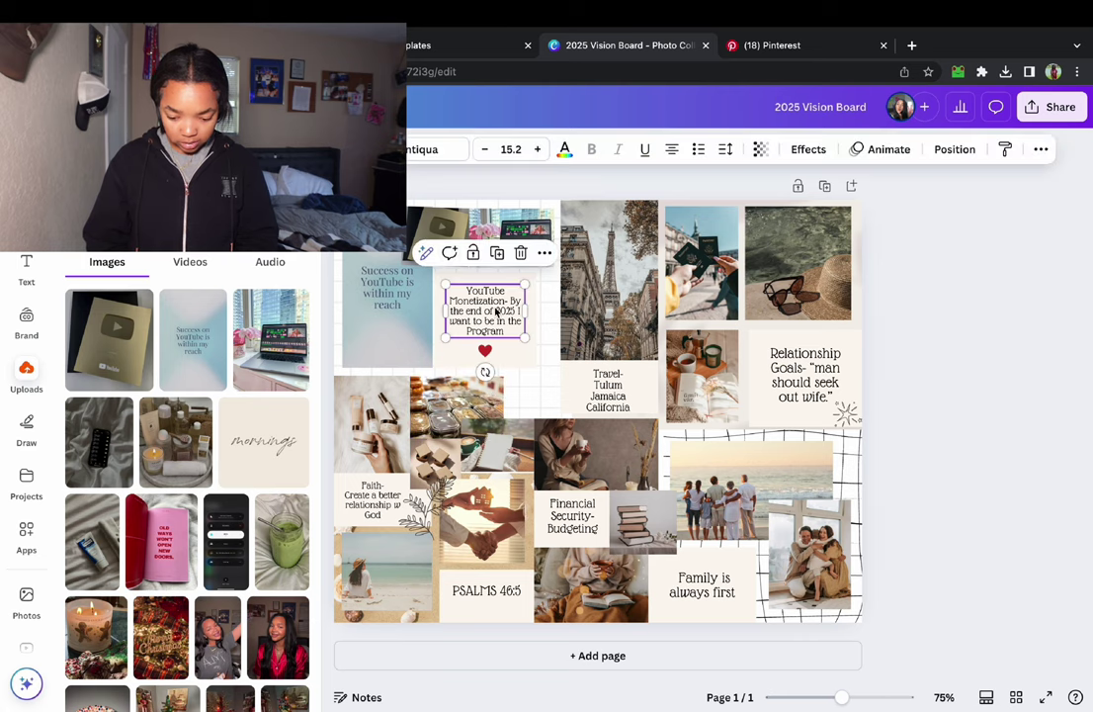
left_click(514, 346)
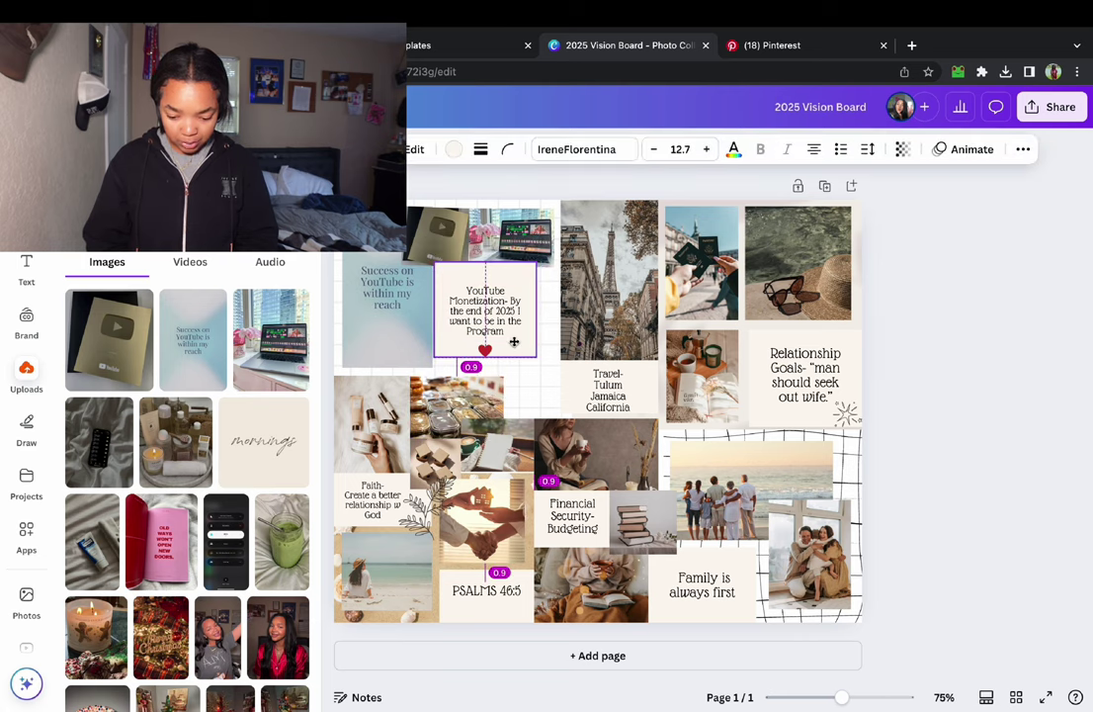
left_click(528, 385)
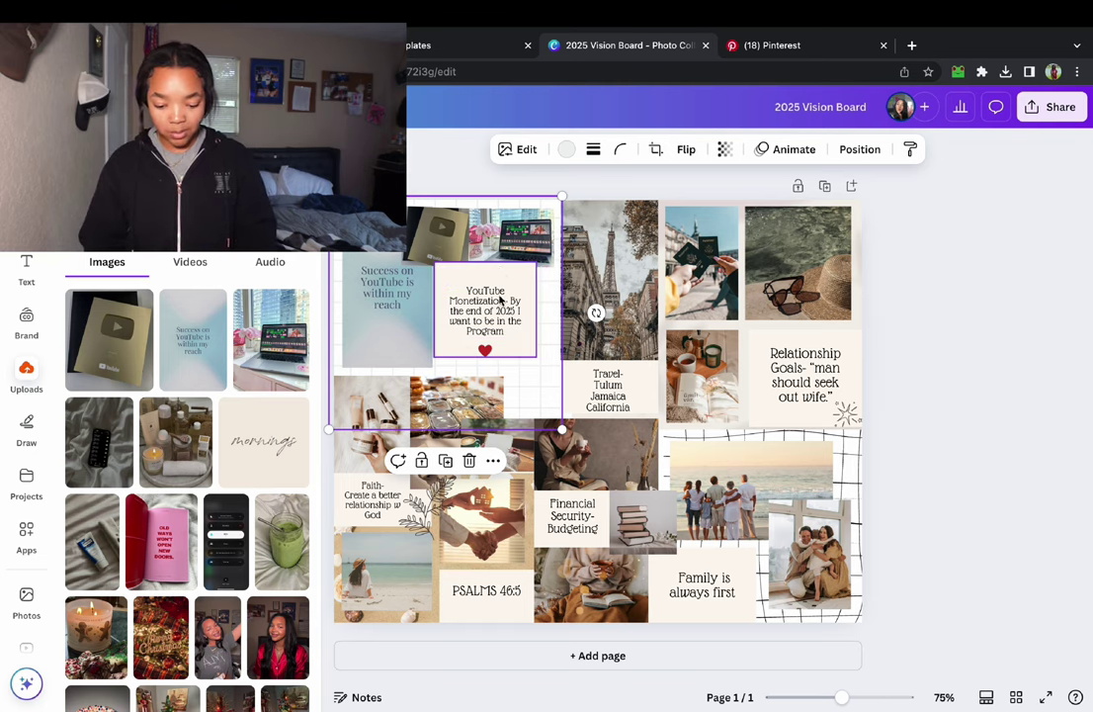
left_click(500, 640)
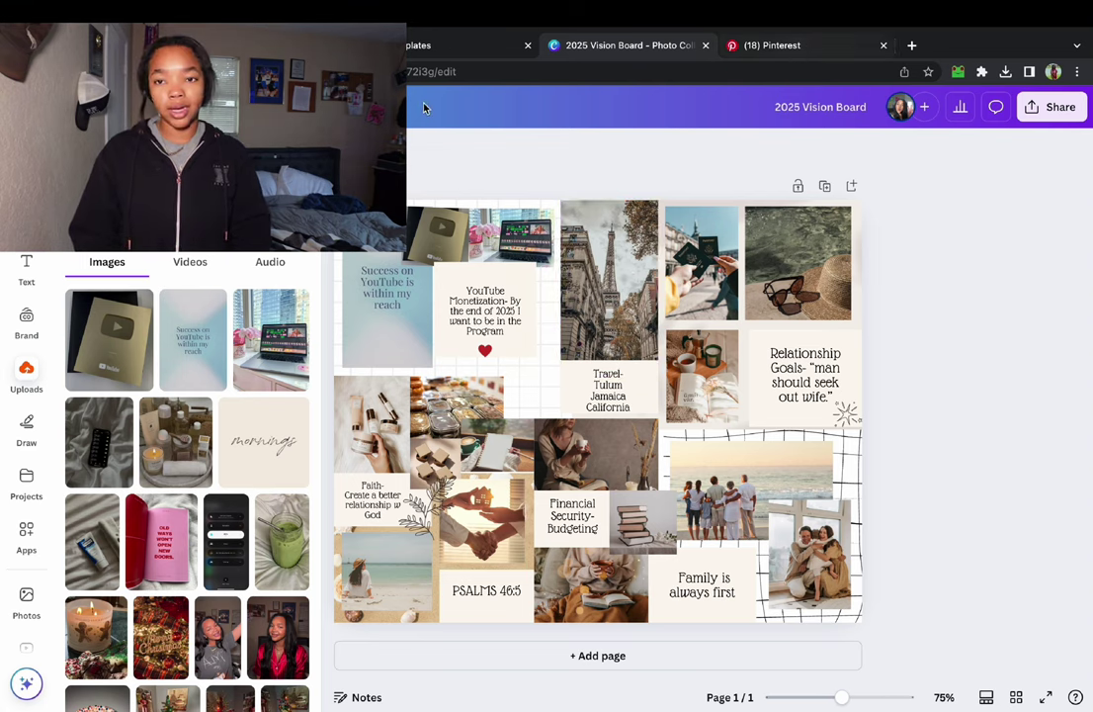
Switch to Pinterest, search for "travel aesthetic" and look through the pins for vision board images.
key("ctrl+Tab")
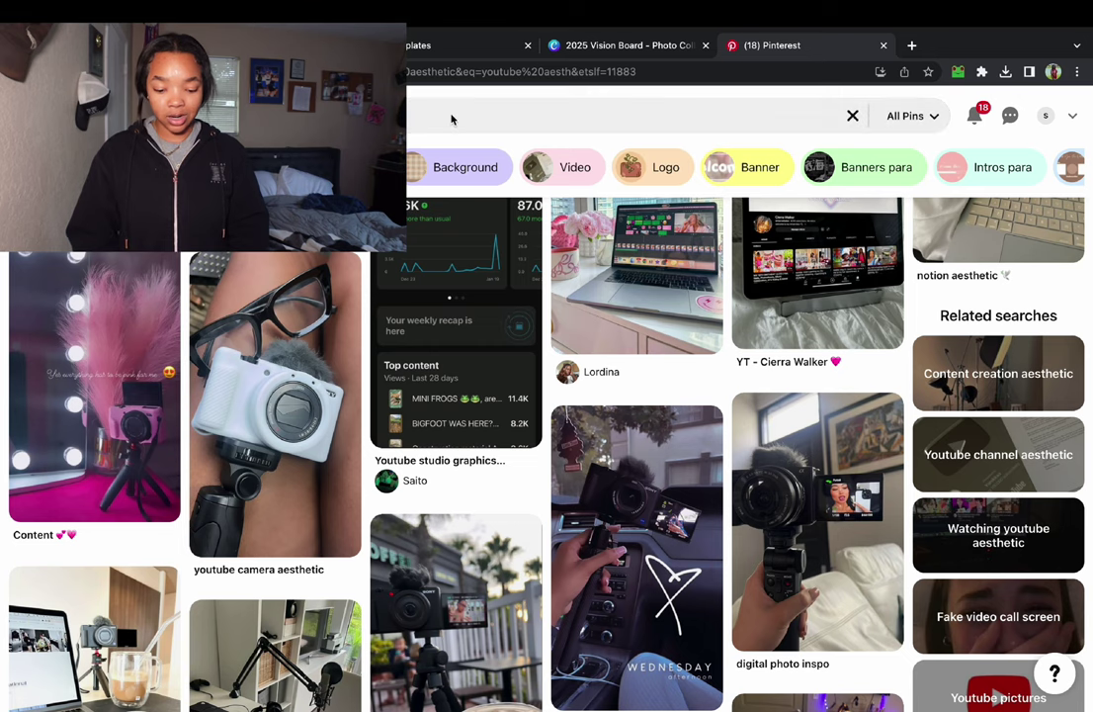
left_click(395, 116)
type("travel")
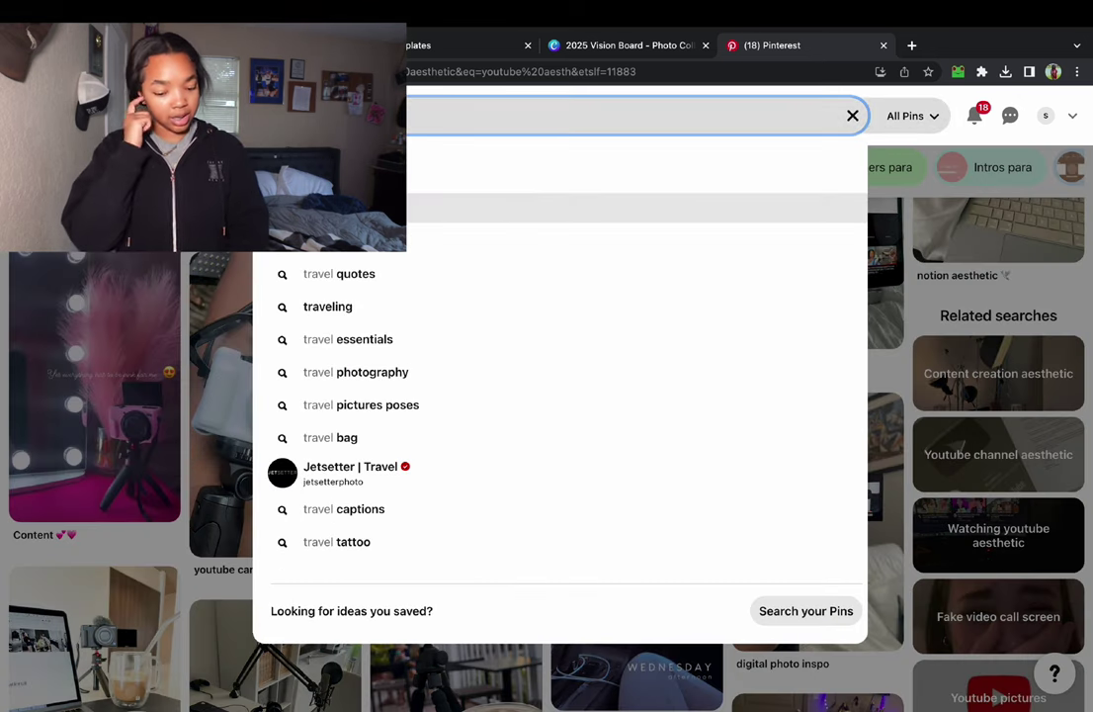
left_click(336, 208)
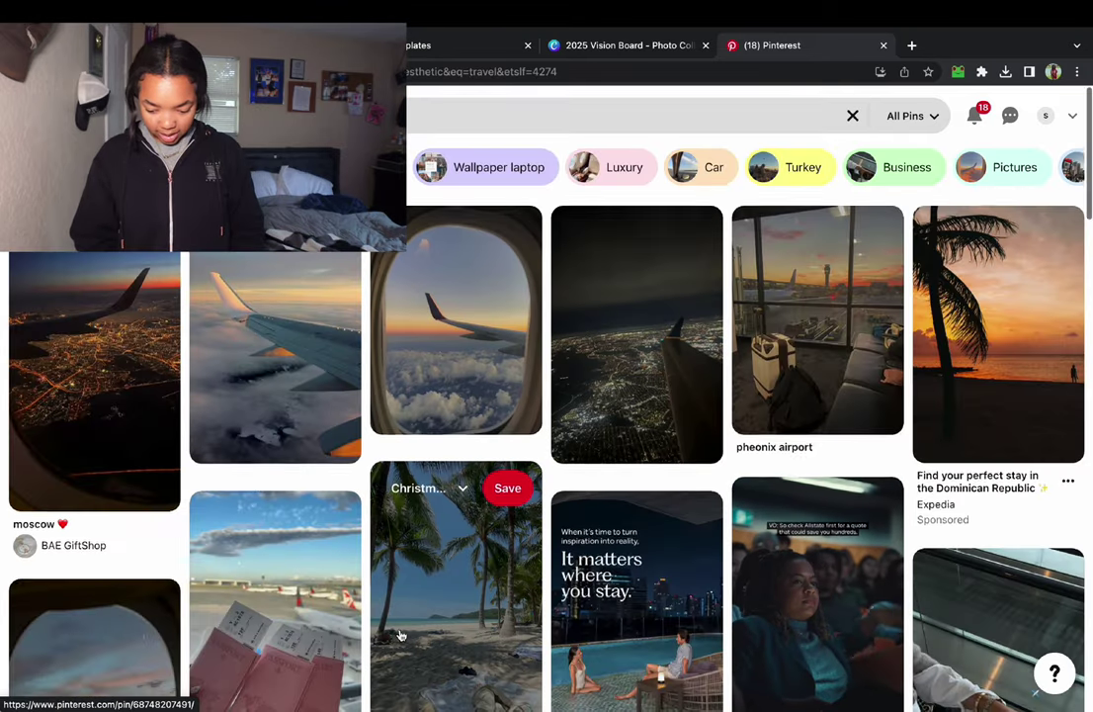
scroll(397, 634, "down", 10)
scroll(401, 634, "down", 8)
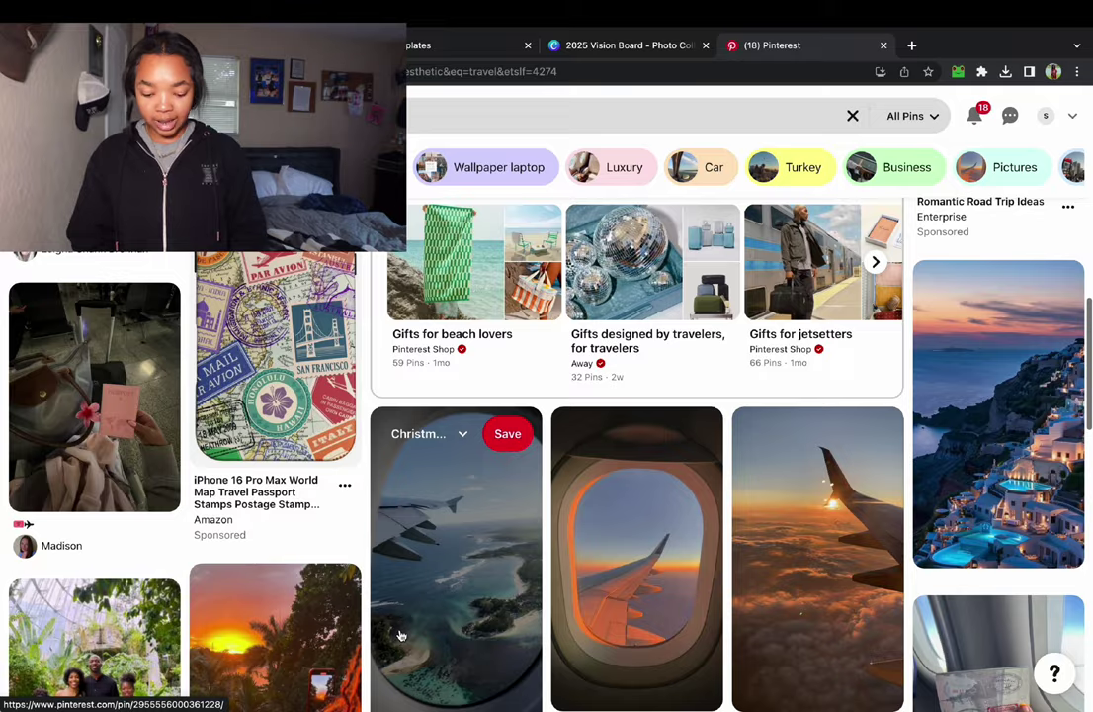
scroll(400, 635, "down", 4)
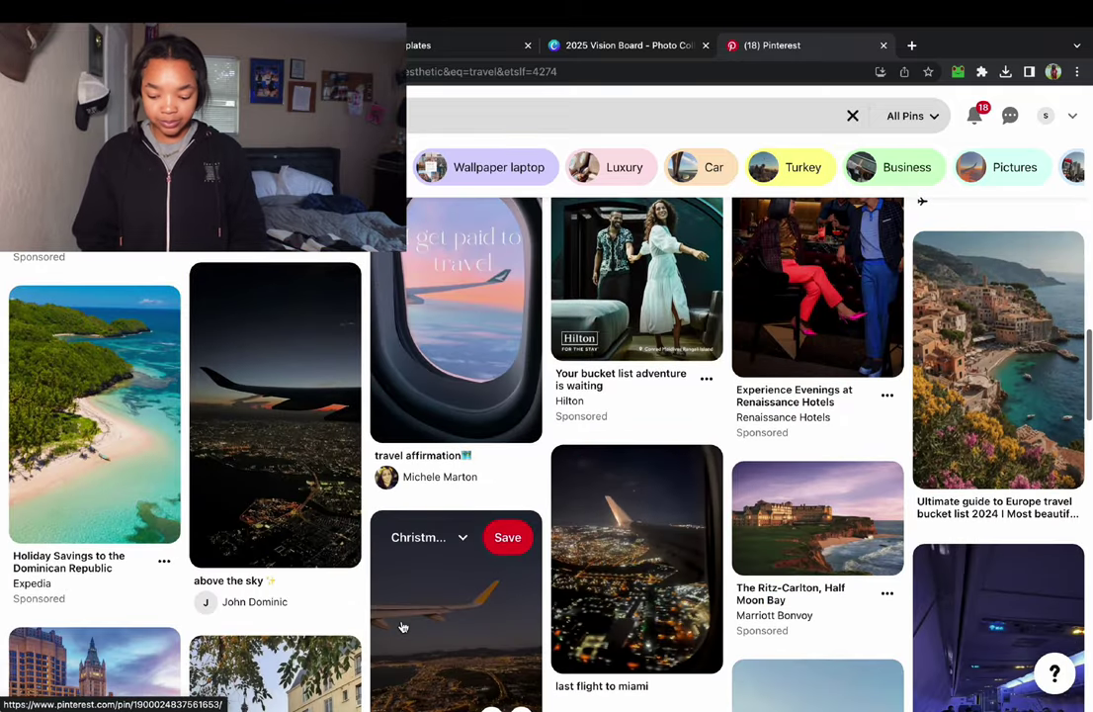
scroll(401, 624, "down", 2)
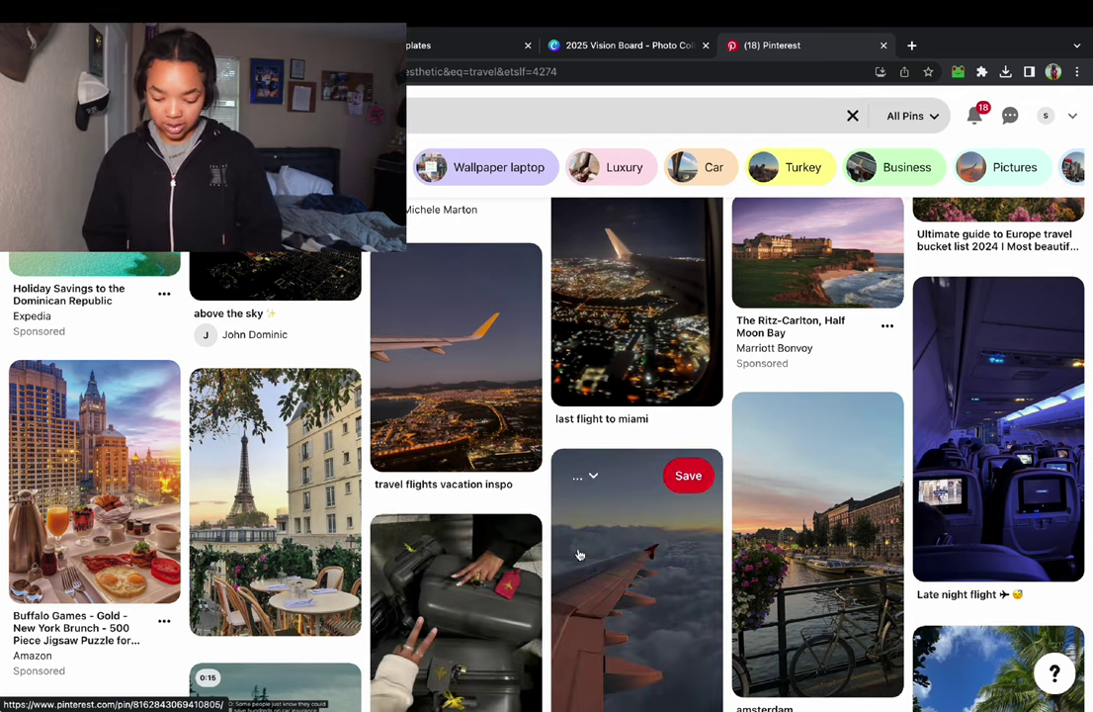
Download the airplane-wing pin "Clever Hacks That Make Airplane Travel so Much Easier" and the plane-window pin "HOW TO LIVE A LIFE OF TRAVEL".
scroll(532, 552, "down", 3)
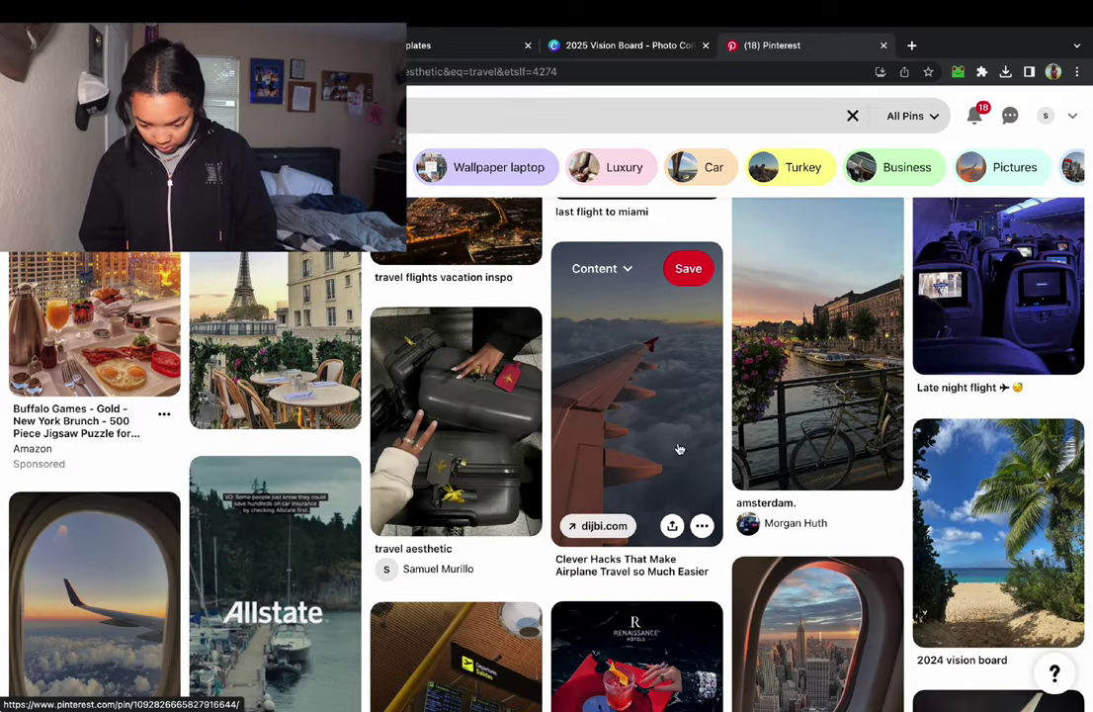
scroll(698, 397, "down", 10)
left_click(701, 556)
left_click(719, 620)
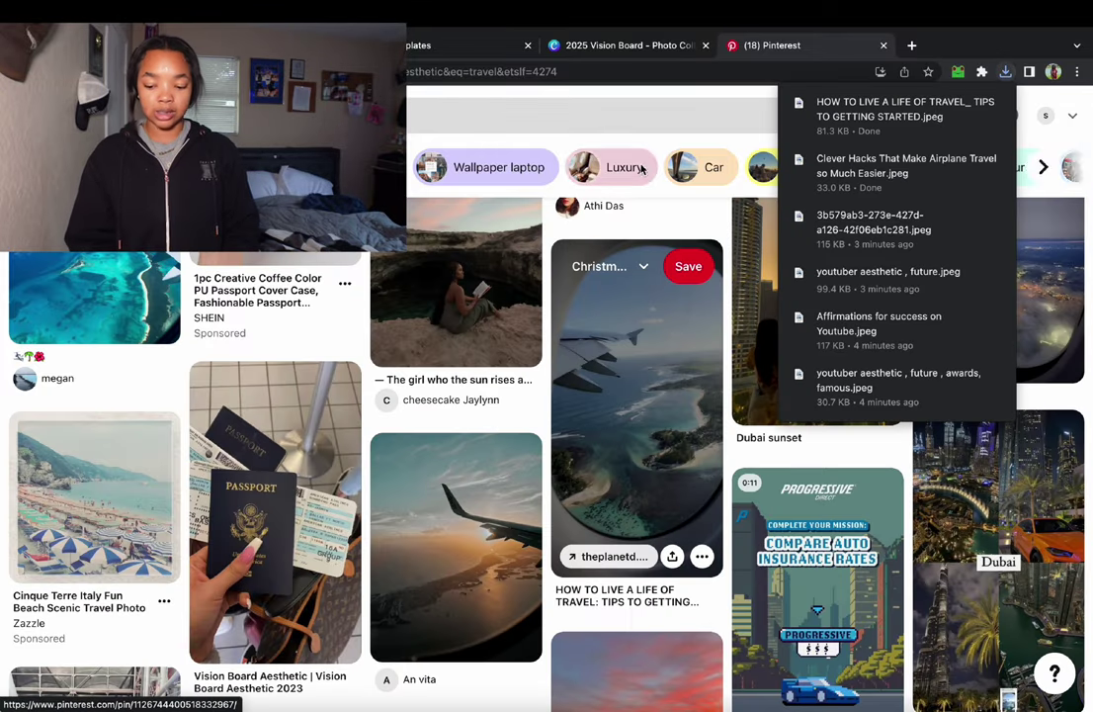
Return to the Canva vision board, upload the downloaded airplane images and put them in place of the Eiffel Tower and open-book photos.
left_click(638, 46)
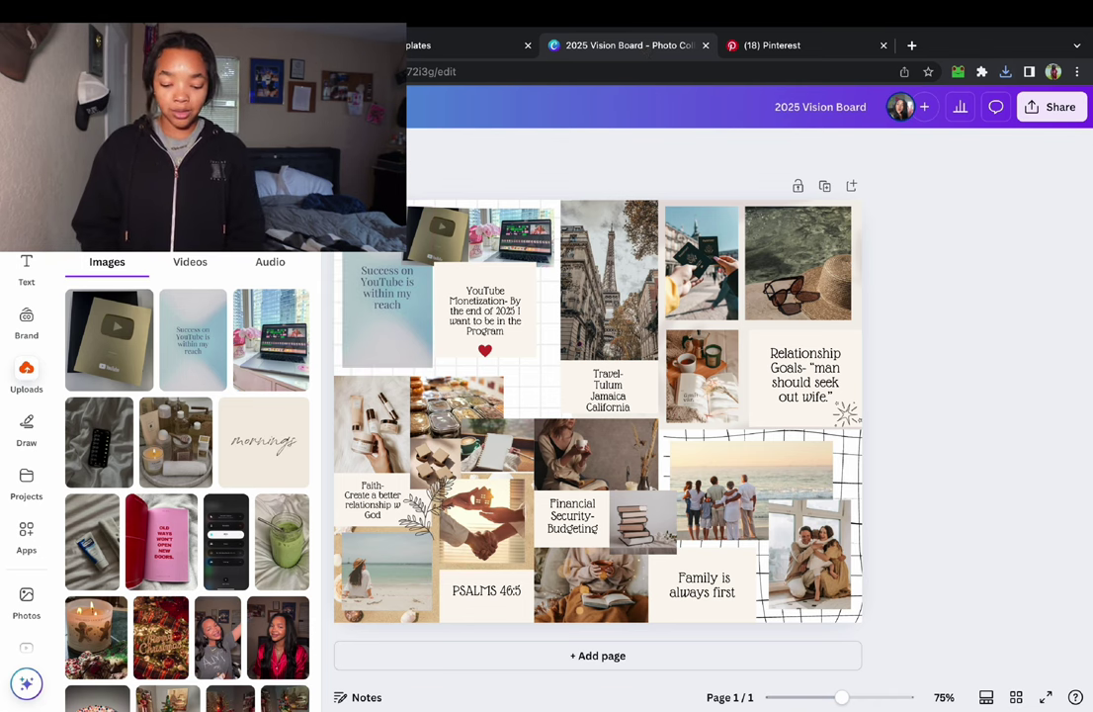
left_click(239, 222)
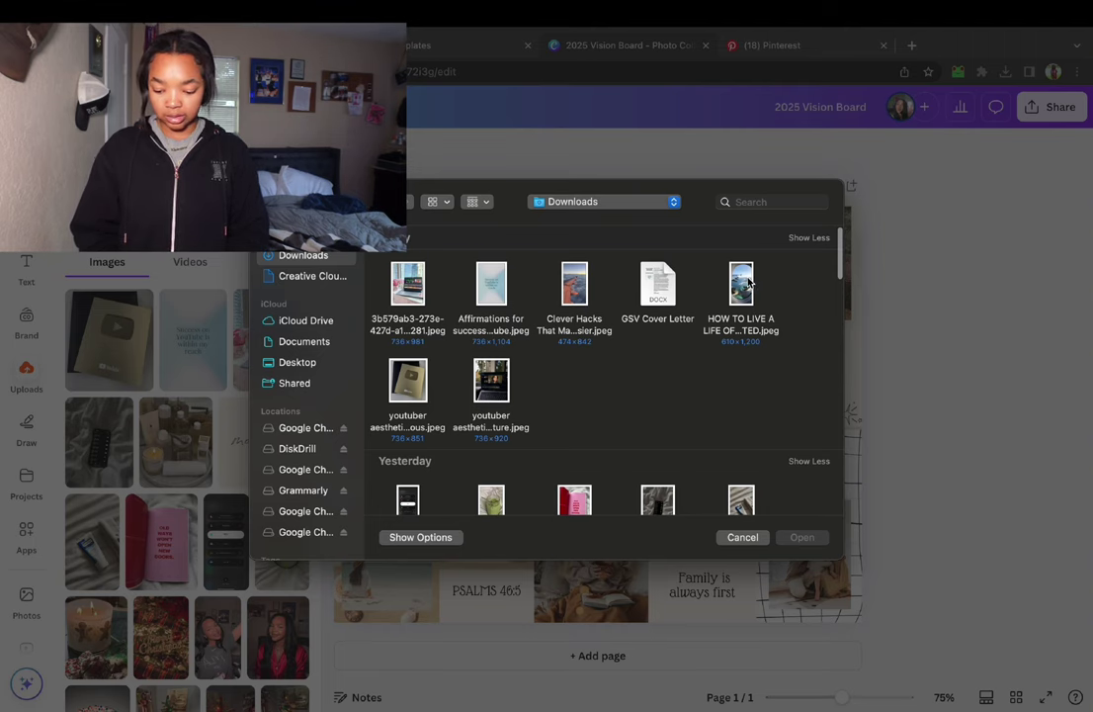
left_click(744, 284)
left_click(805, 536)
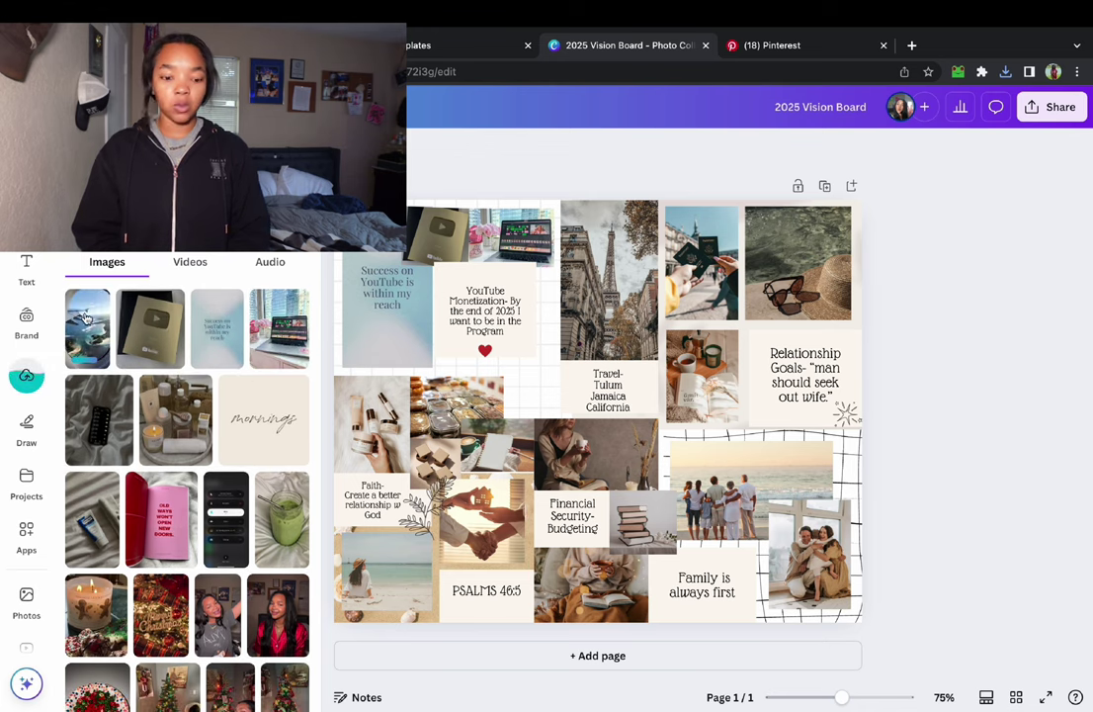
mouse_move(89, 310)
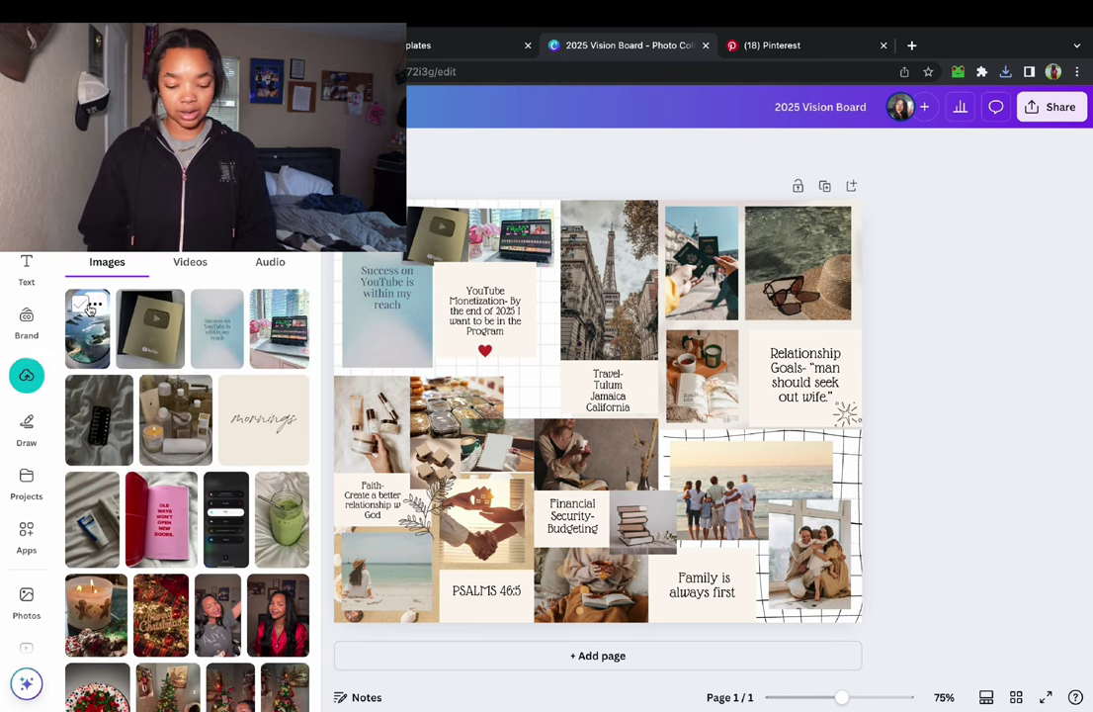
left_click_drag(89, 339, 602, 269)
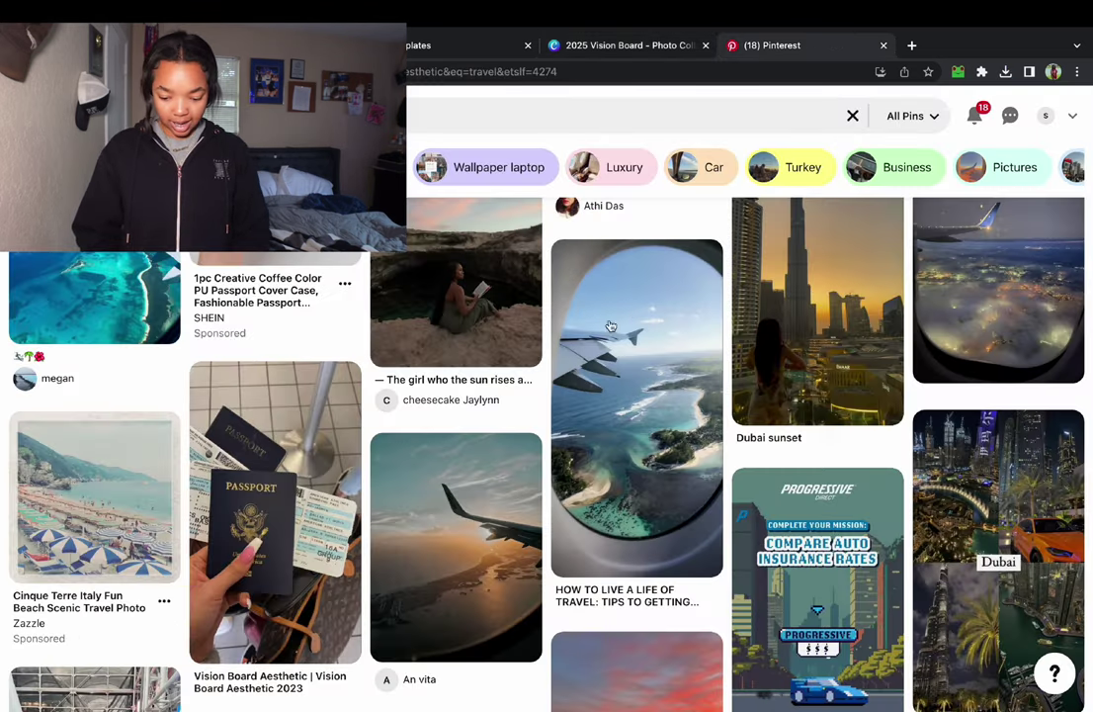
Look through more travel pins on Pinterest and replace the Canva board's two-passport photo with the dark image of several hands holding passports.
scroll(415, 465, "down", 6)
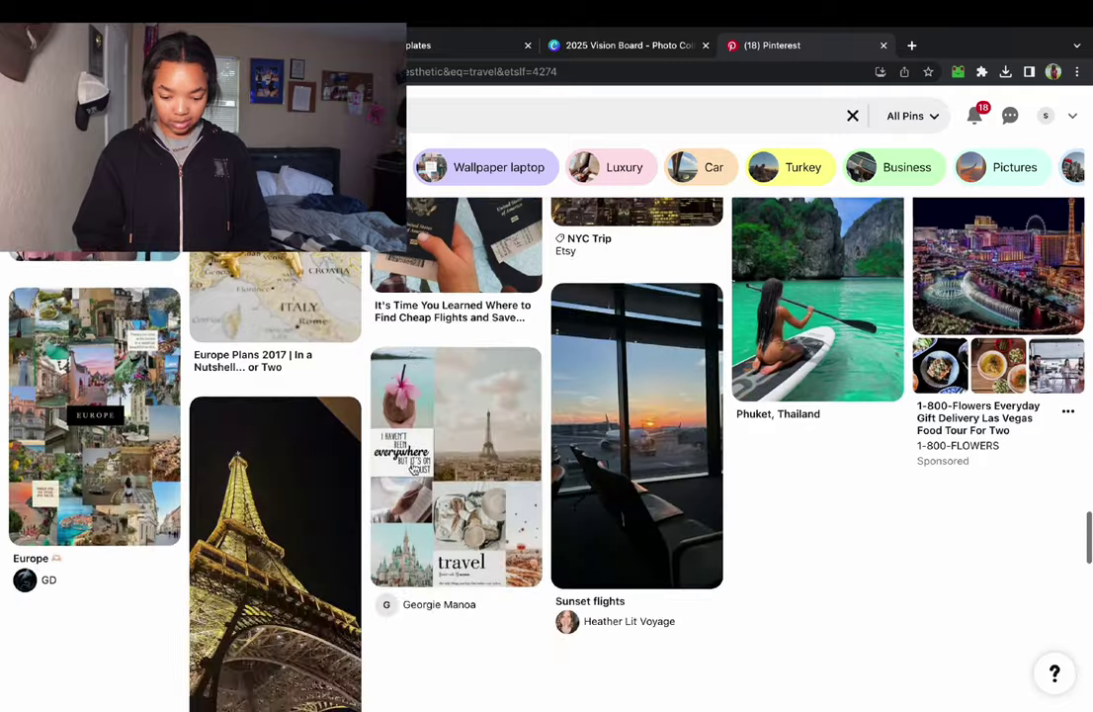
scroll(414, 469, "up", 2)
scroll(413, 468, "down", 10)
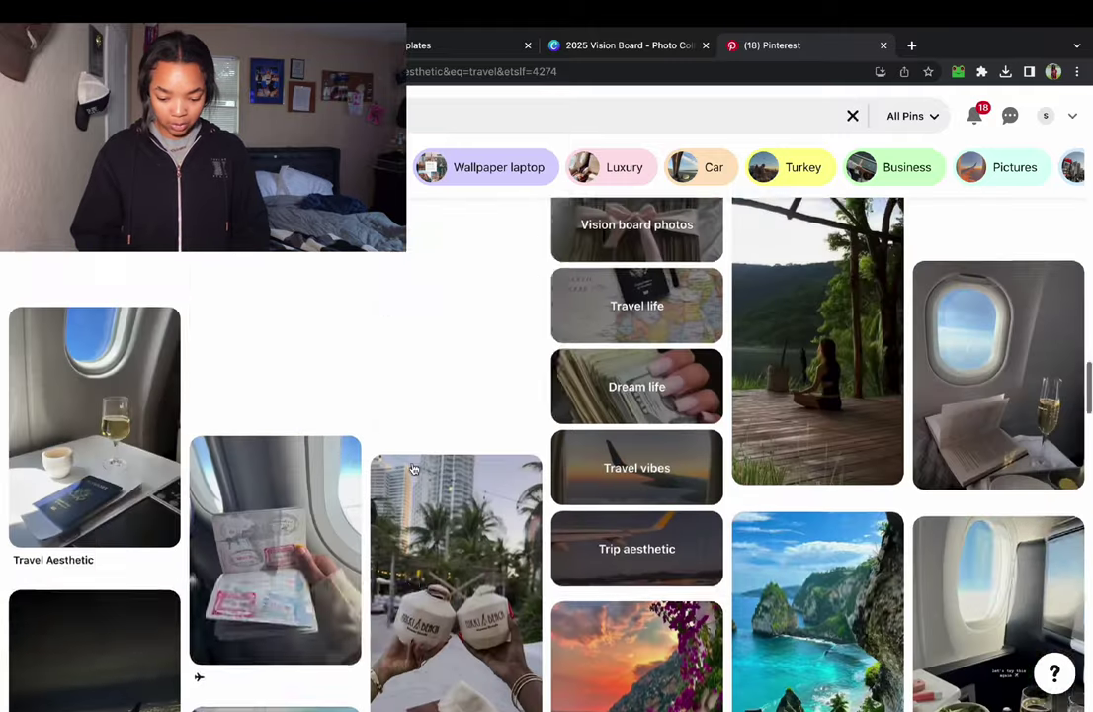
scroll(413, 468, "up", 3)
scroll(413, 468, "up", 10)
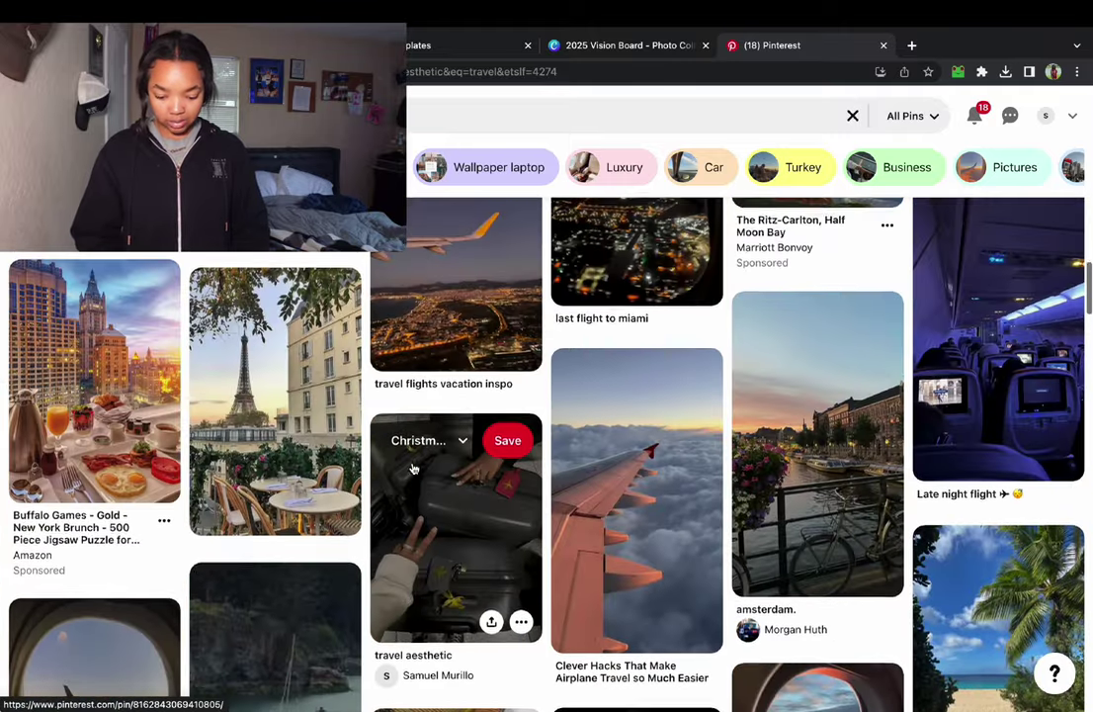
scroll(439, 384, "up", 3)
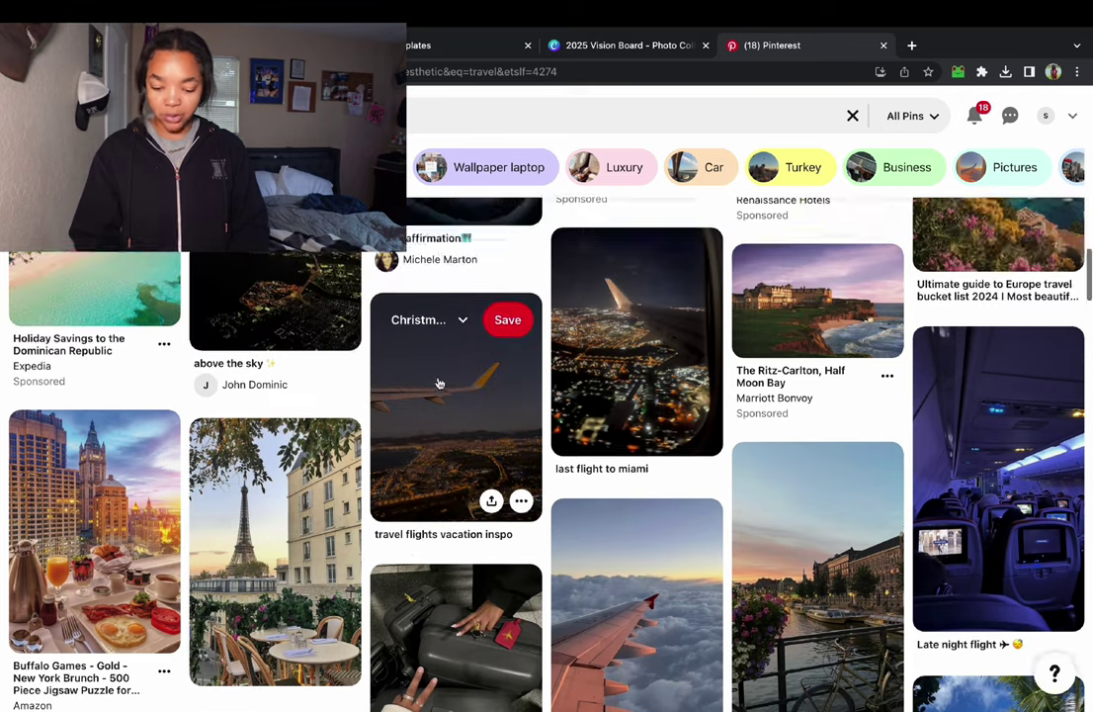
scroll(438, 384, "up", 6)
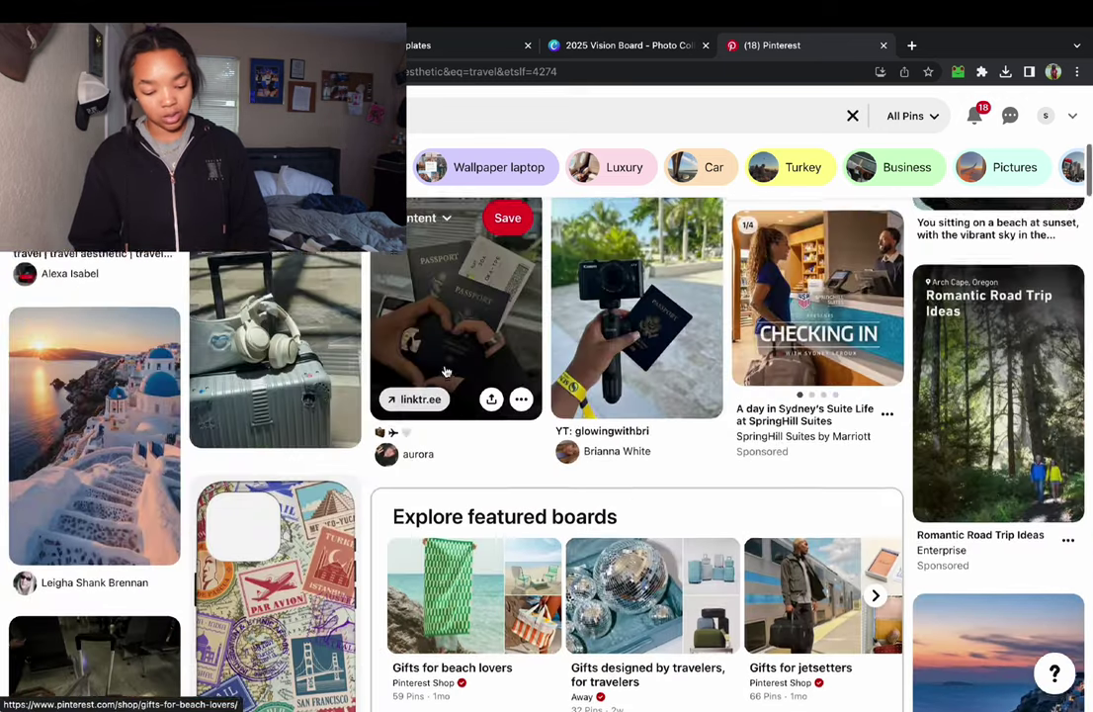
scroll(446, 371, "down", 2)
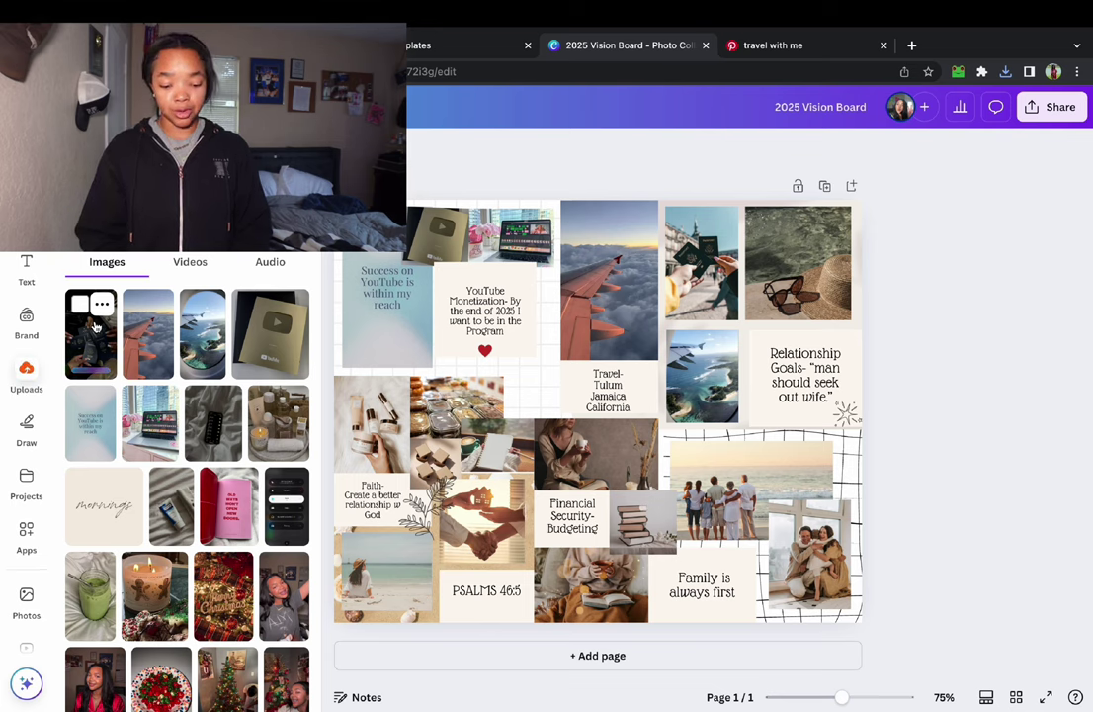
left_click_drag(95, 327, 707, 242)
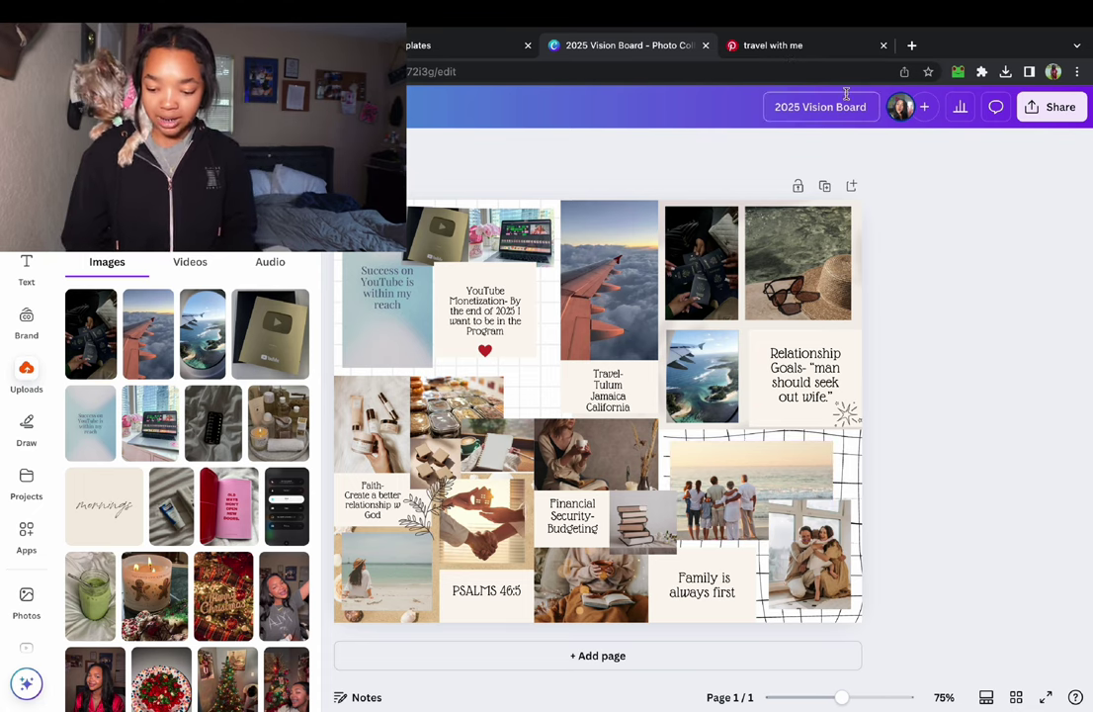
Switch to Pinterest and search for "relationship goals".
left_click(847, 55)
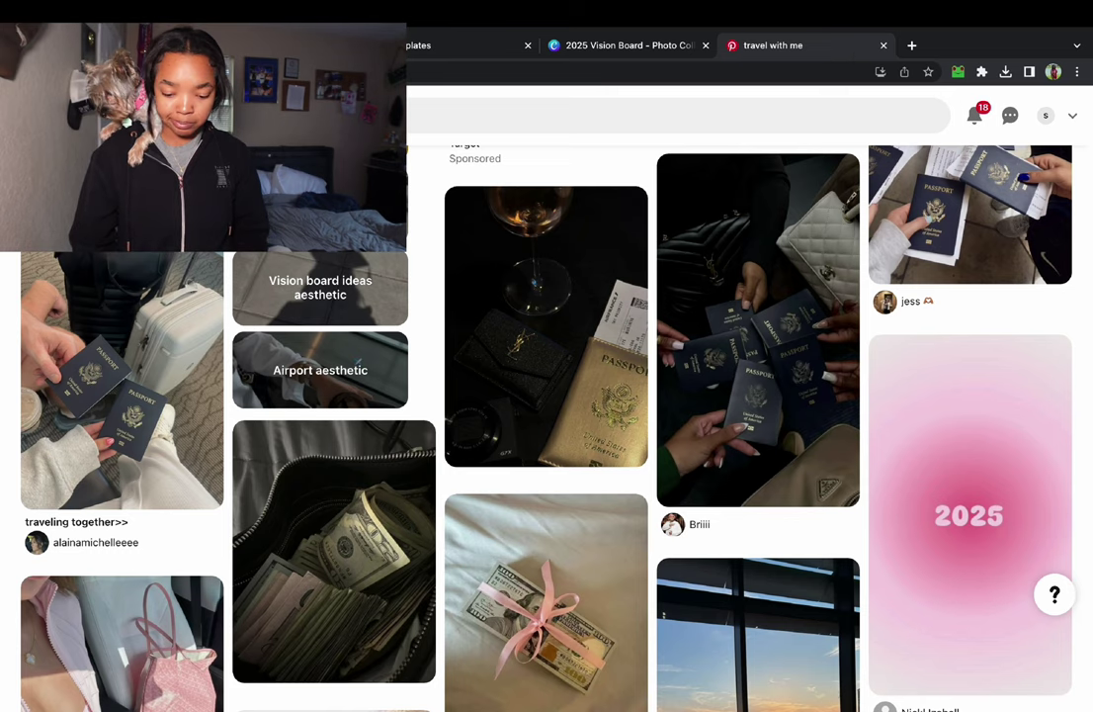
left_click(354, 281)
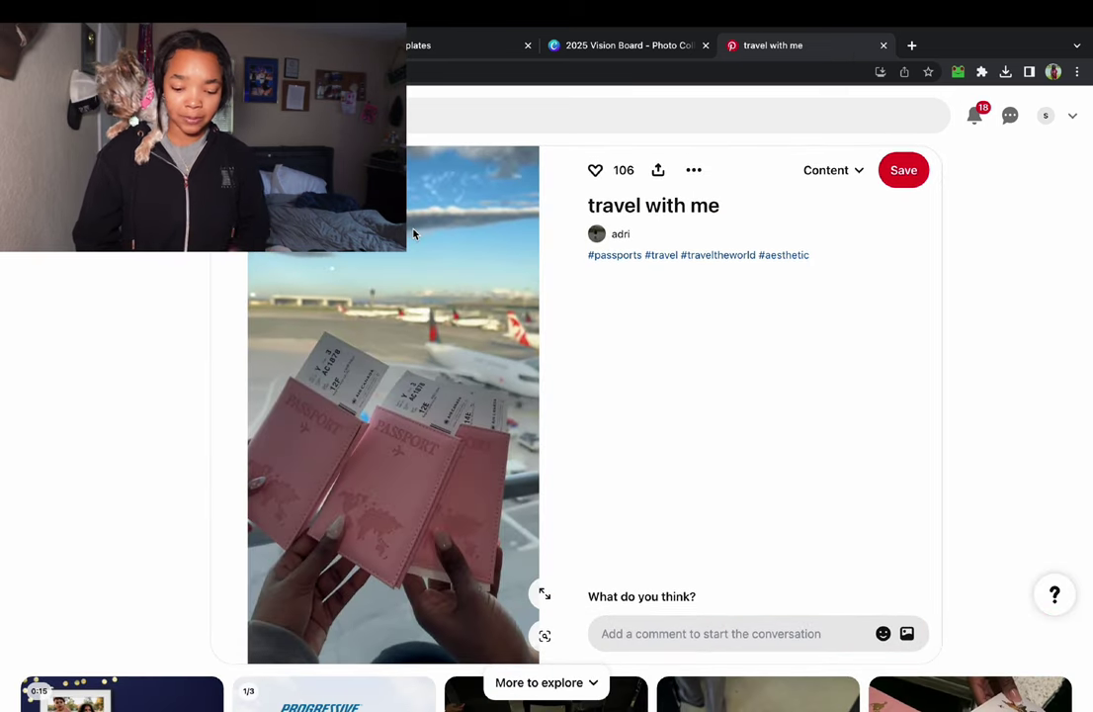
left_click(430, 123)
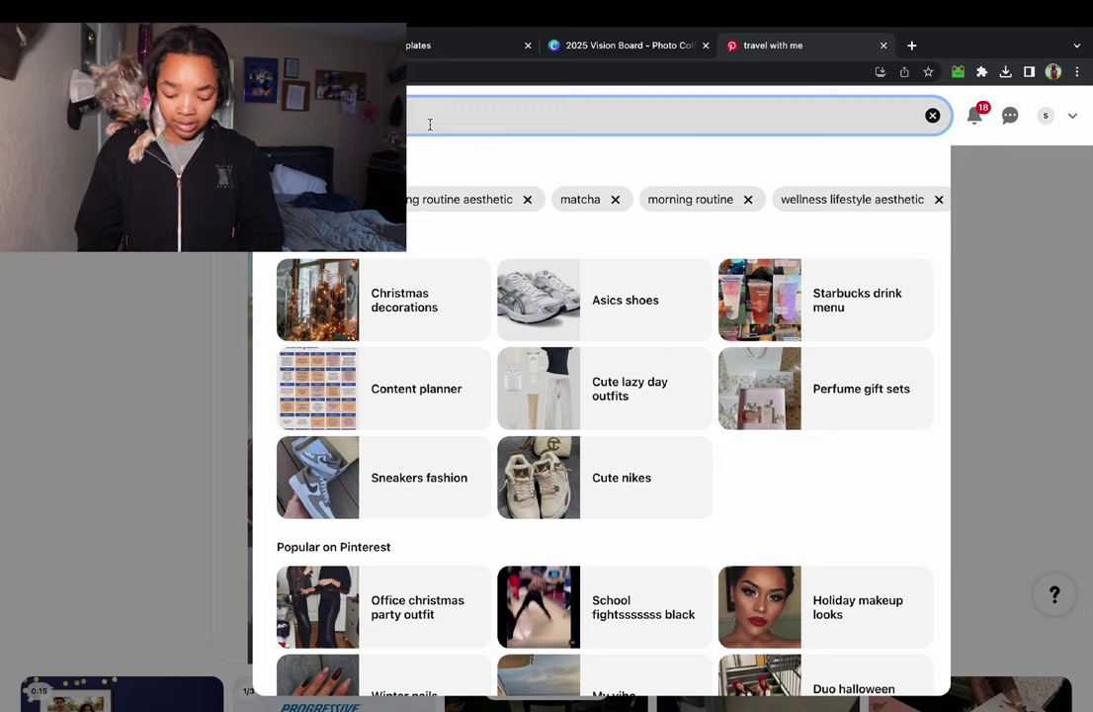
type("relation")
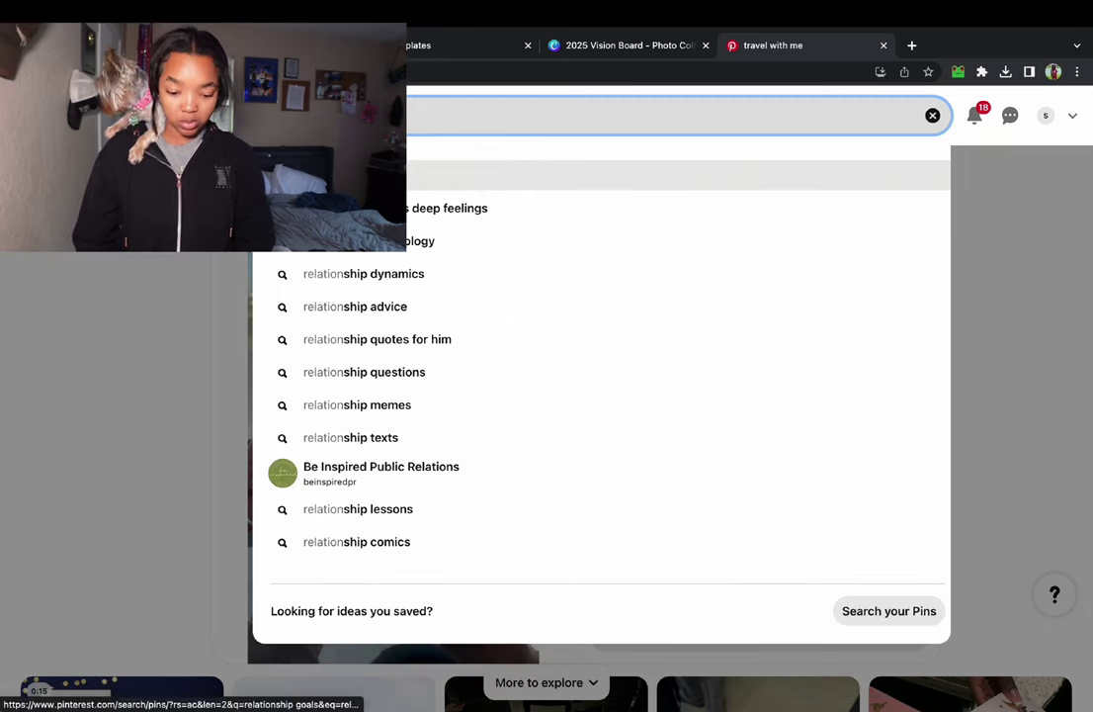
left_click(386, 175)
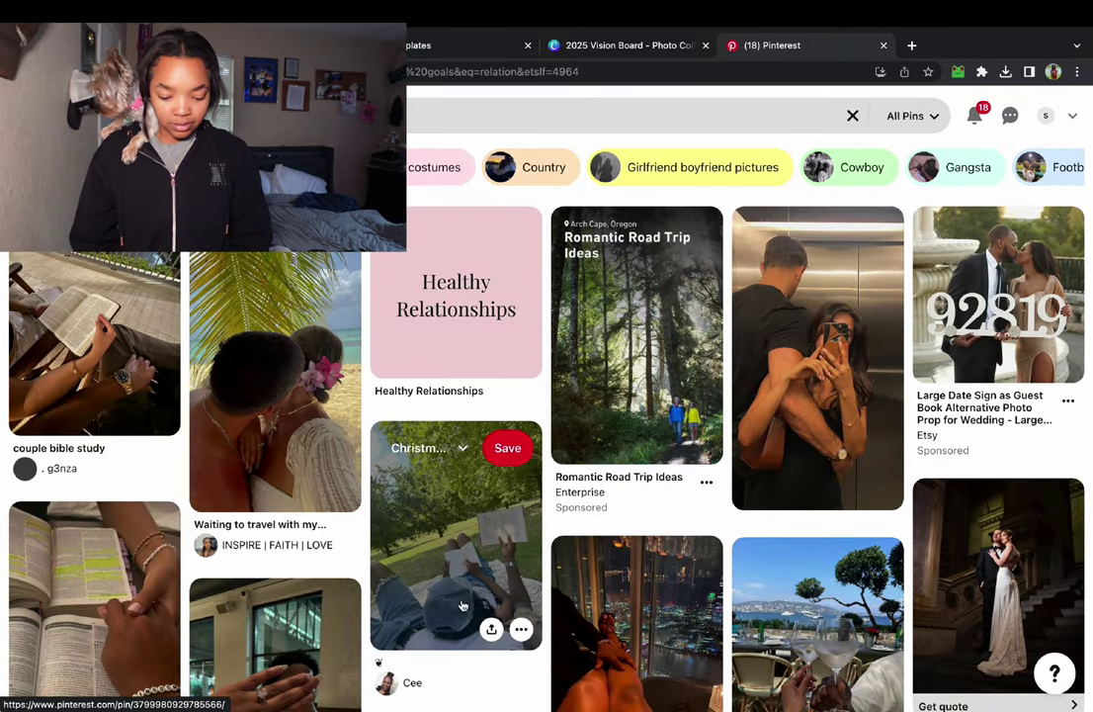
Look through the relationship pins for couple photos and love quotes that suit the vision board.
scroll(414, 547, "down", 5)
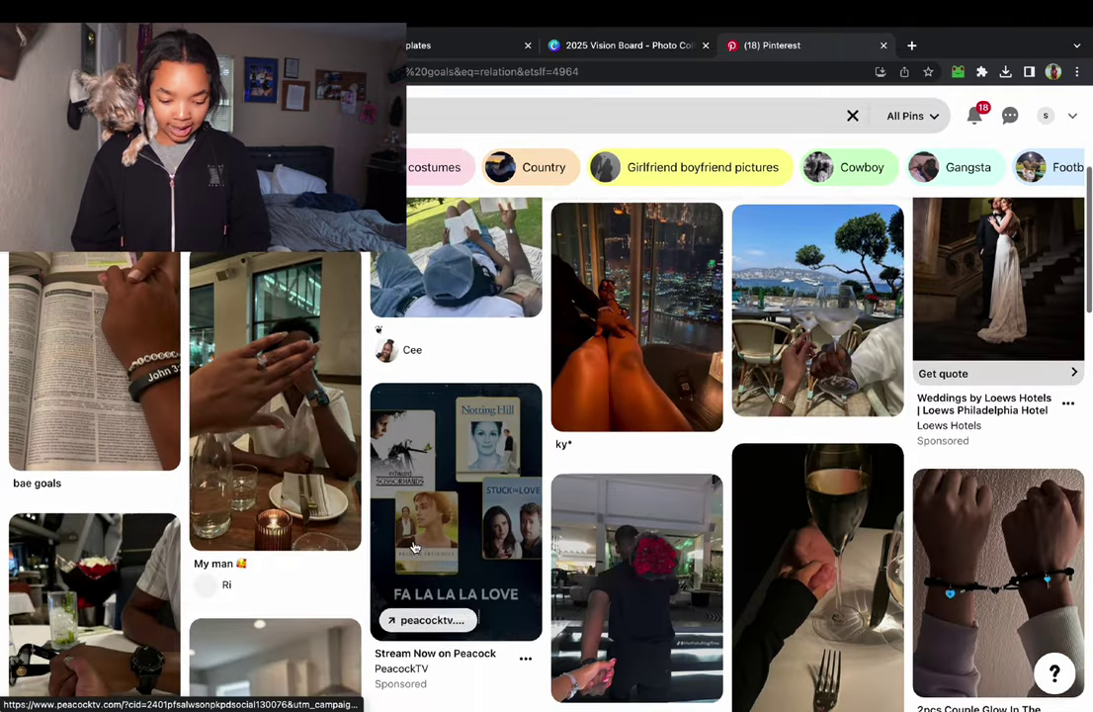
scroll(134, 355, "up", 1)
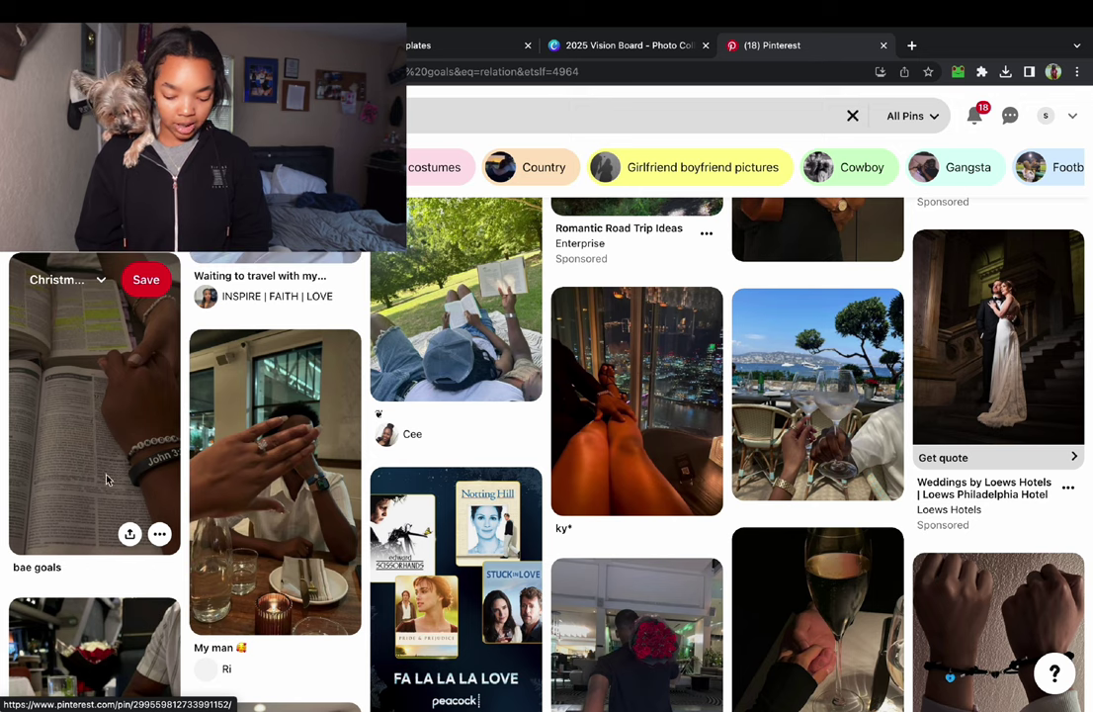
scroll(107, 462, "down", 1)
scroll(107, 463, "down", 2)
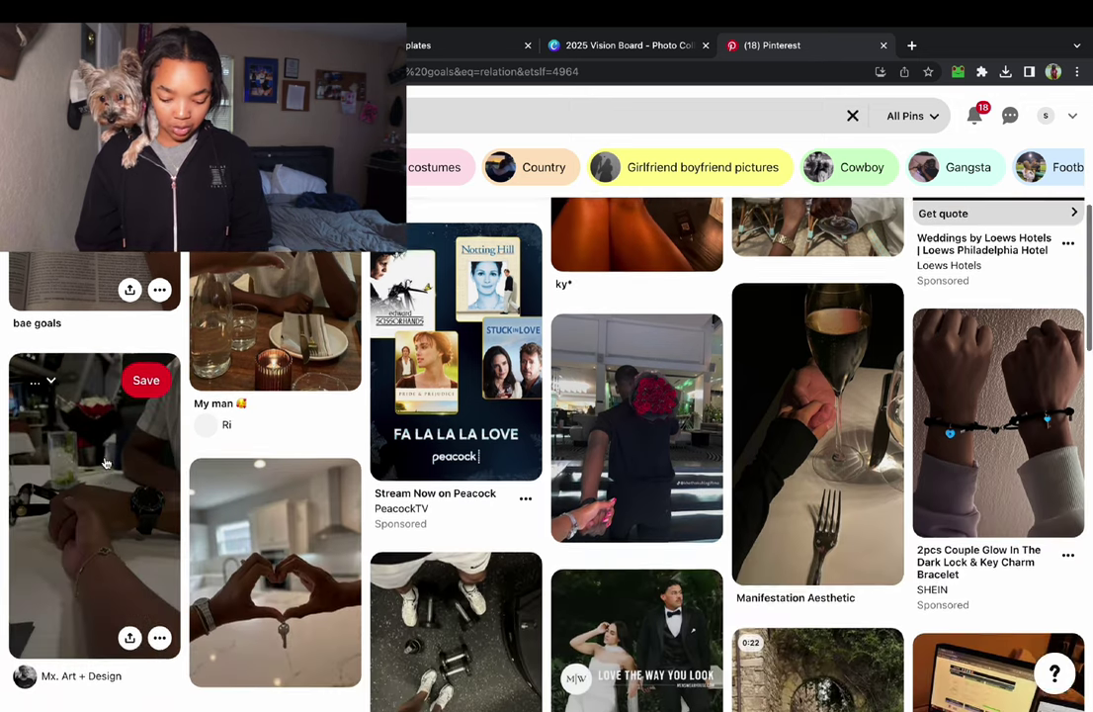
scroll(106, 463, "down", 4)
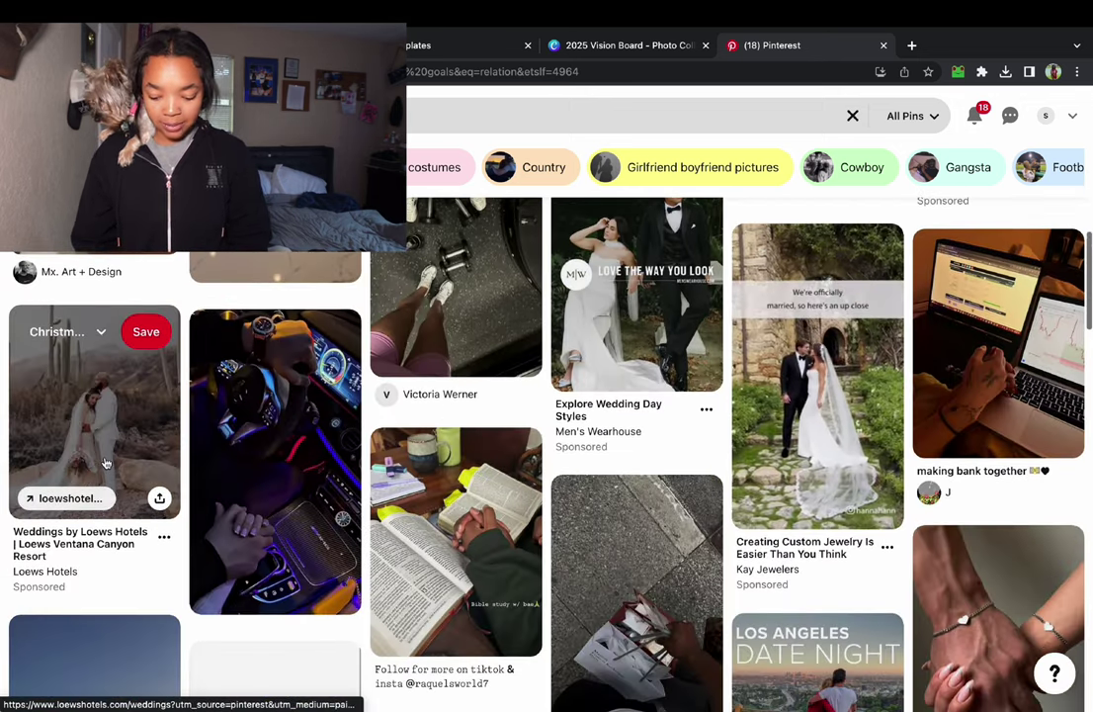
scroll(106, 462, "down", 1)
scroll(106, 463, "down", 4)
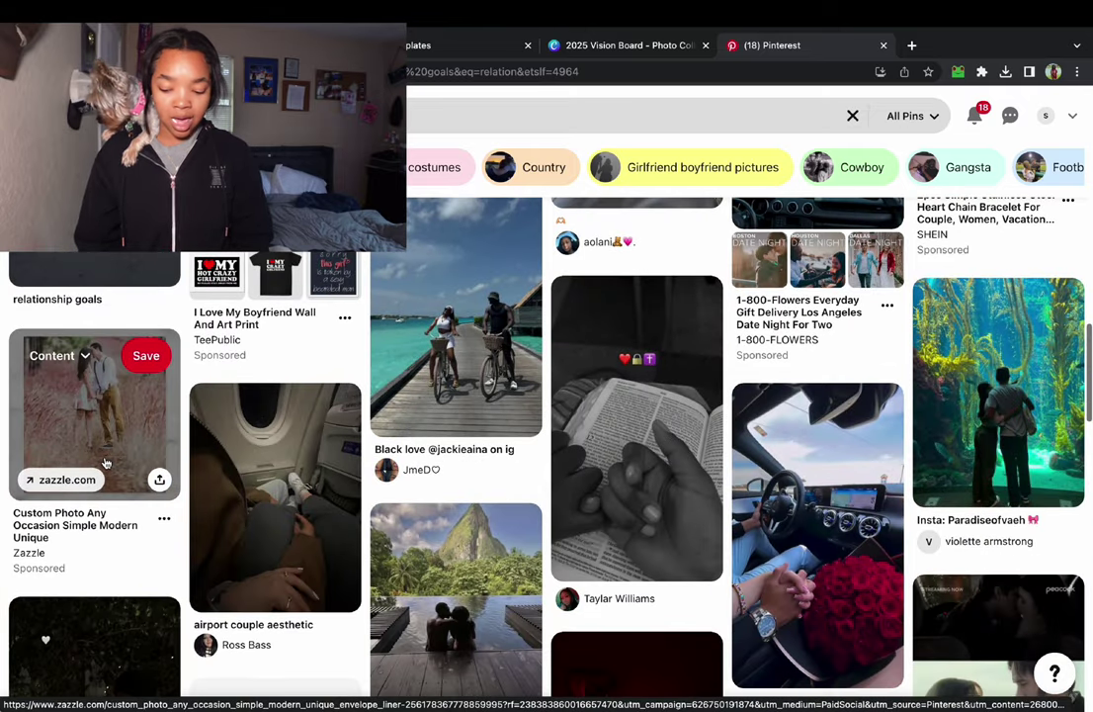
scroll(106, 463, "down", 4)
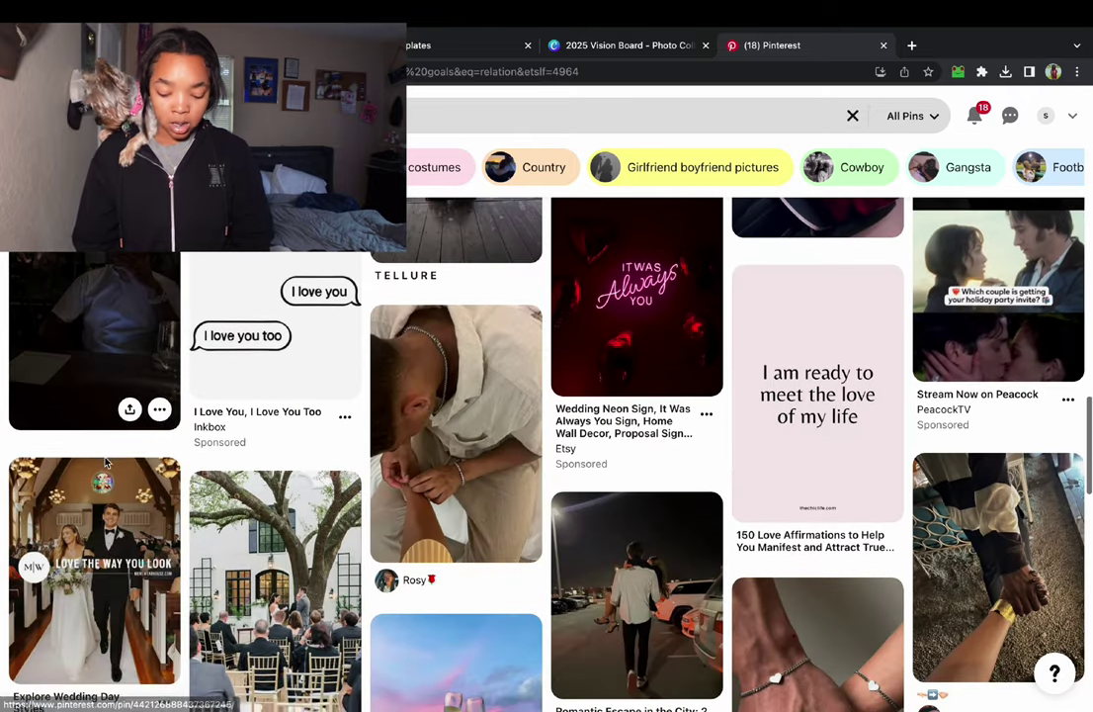
scroll(106, 463, "down", 1)
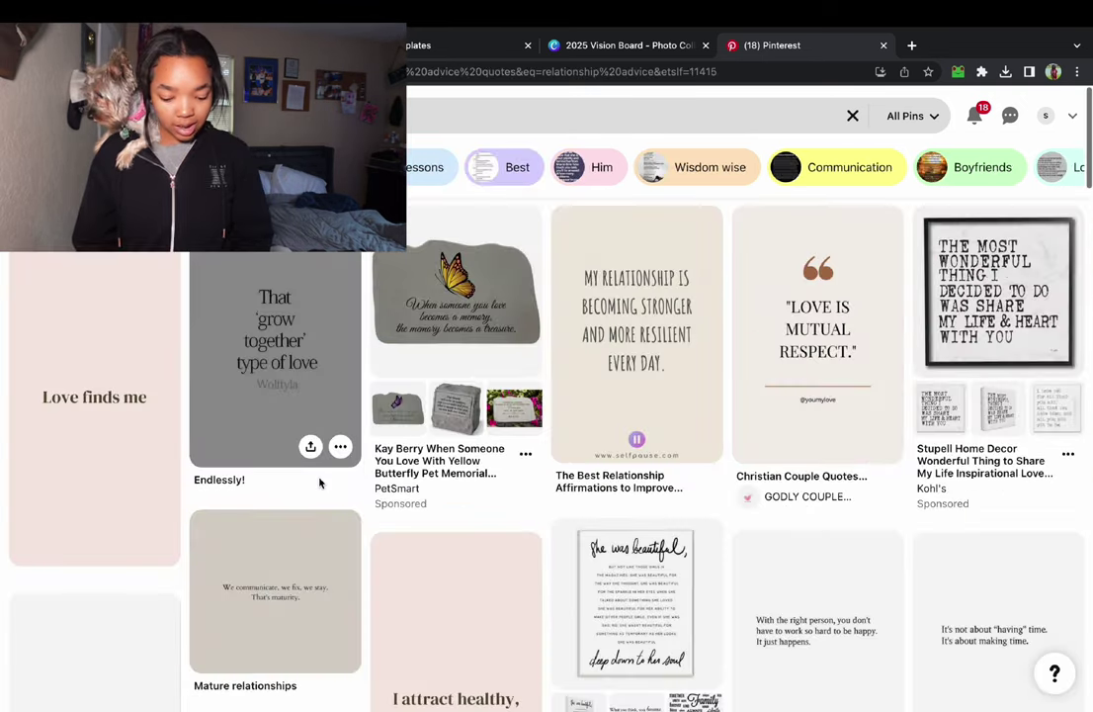
Download the "That 'grow together' type of love" pin and upload Endlessly!.jpeg to the Canva vision board.
left_click(340, 447)
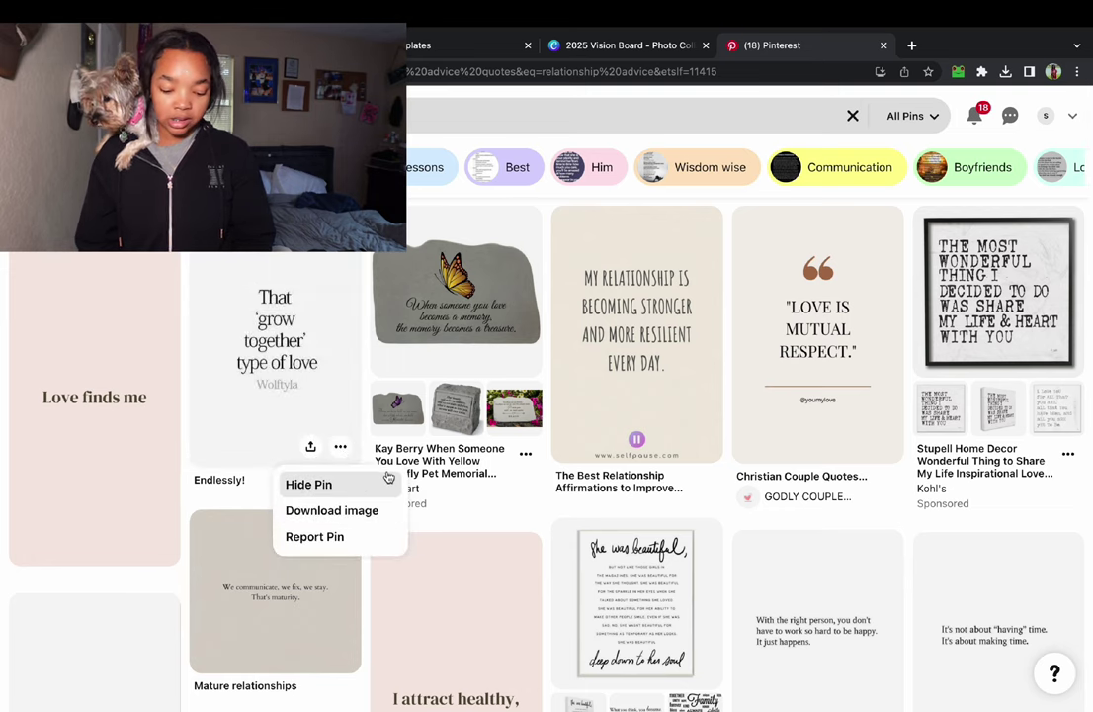
left_click(368, 524)
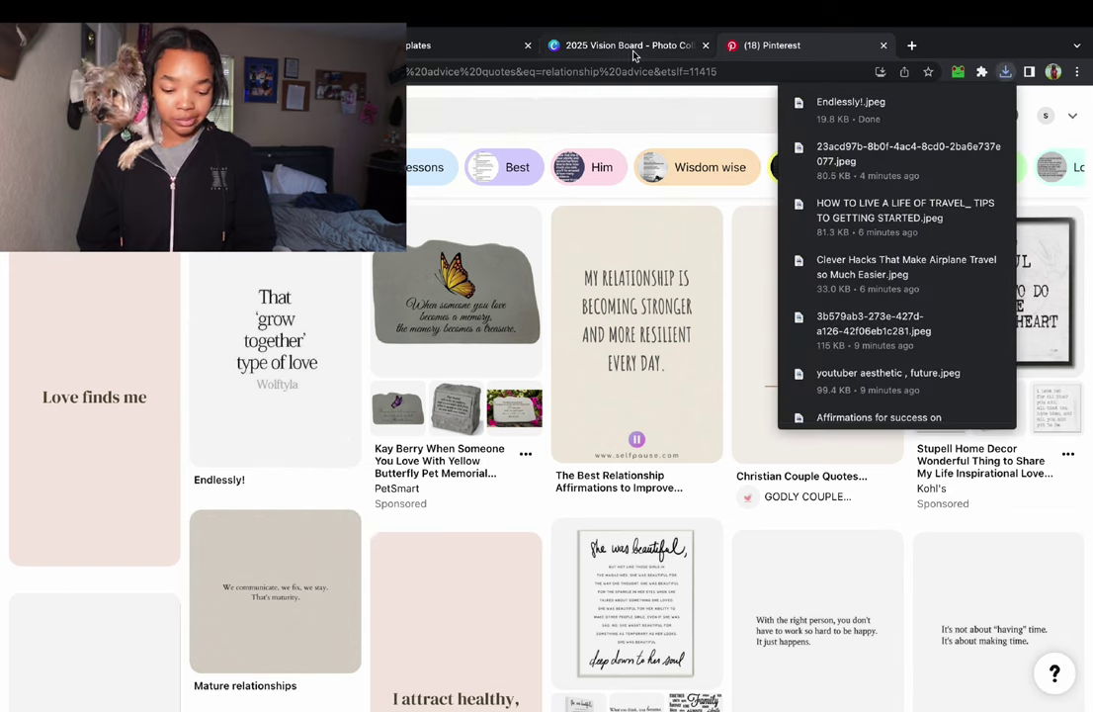
left_click(632, 50)
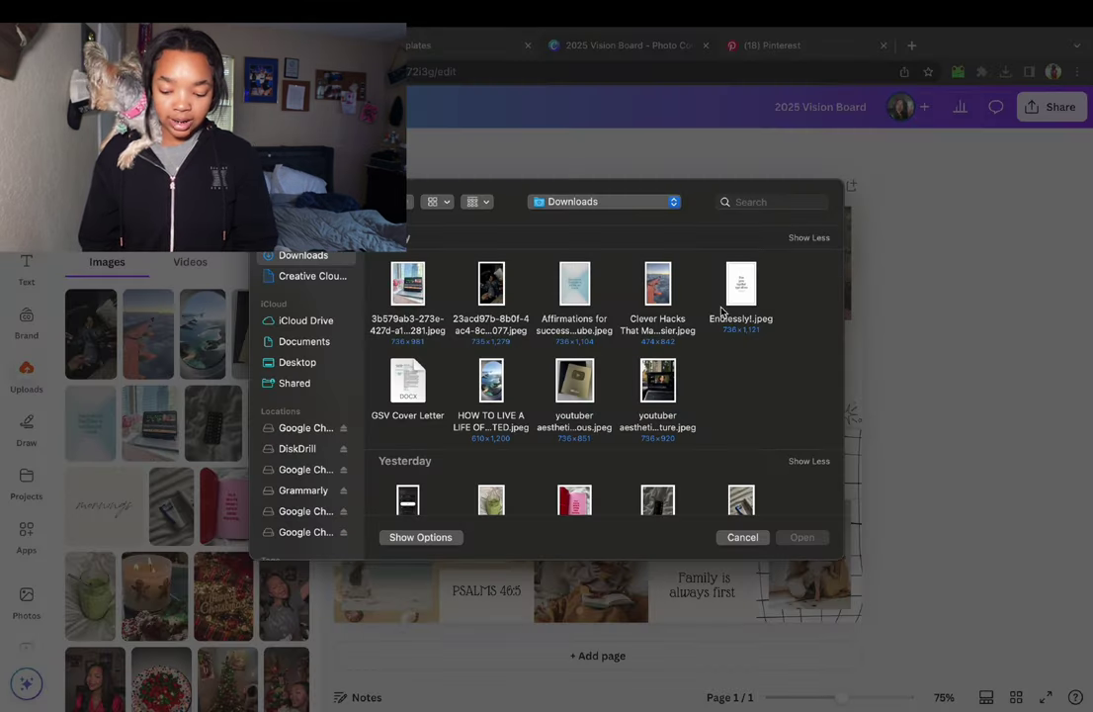
left_click(742, 296)
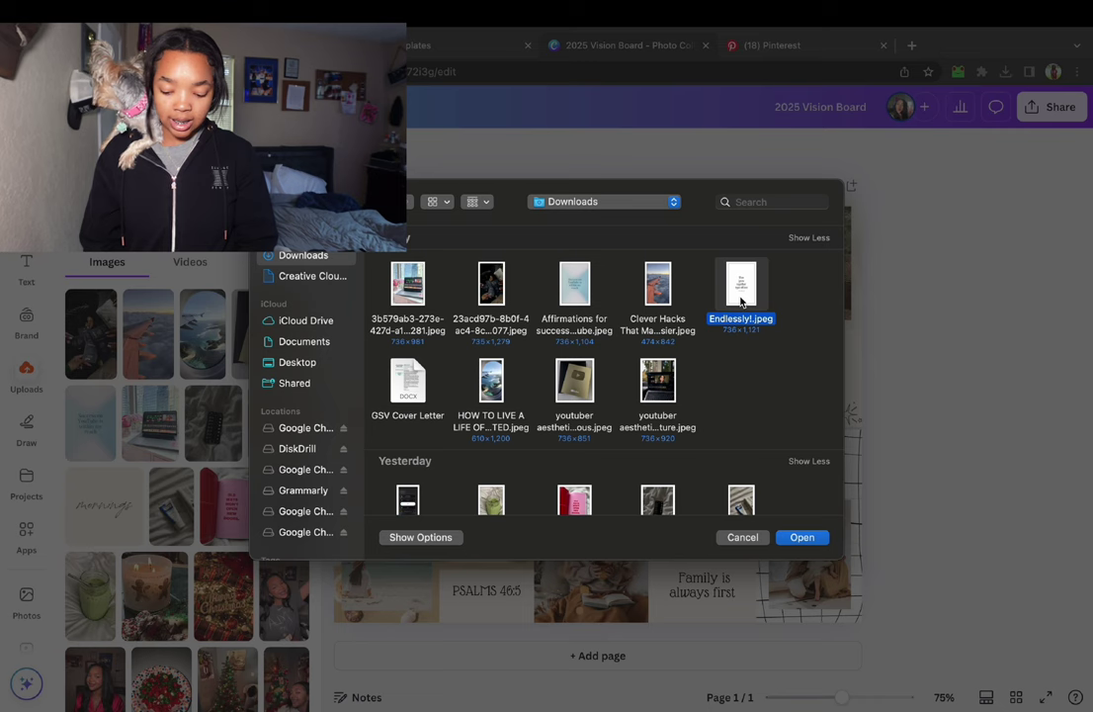
left_click(802, 537)
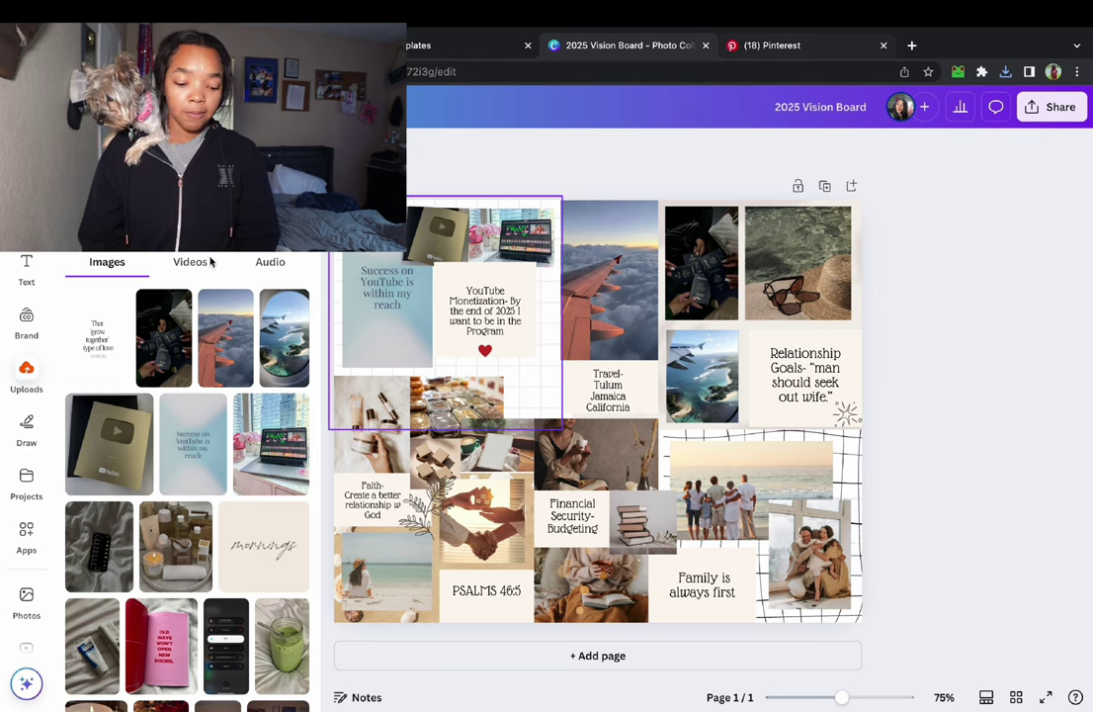
Replace the beach photo of sunglasses and a straw hat with the uploaded "grow together" quote image.
mouse_move(111, 325)
left_click_drag(195, 319, 485, 312)
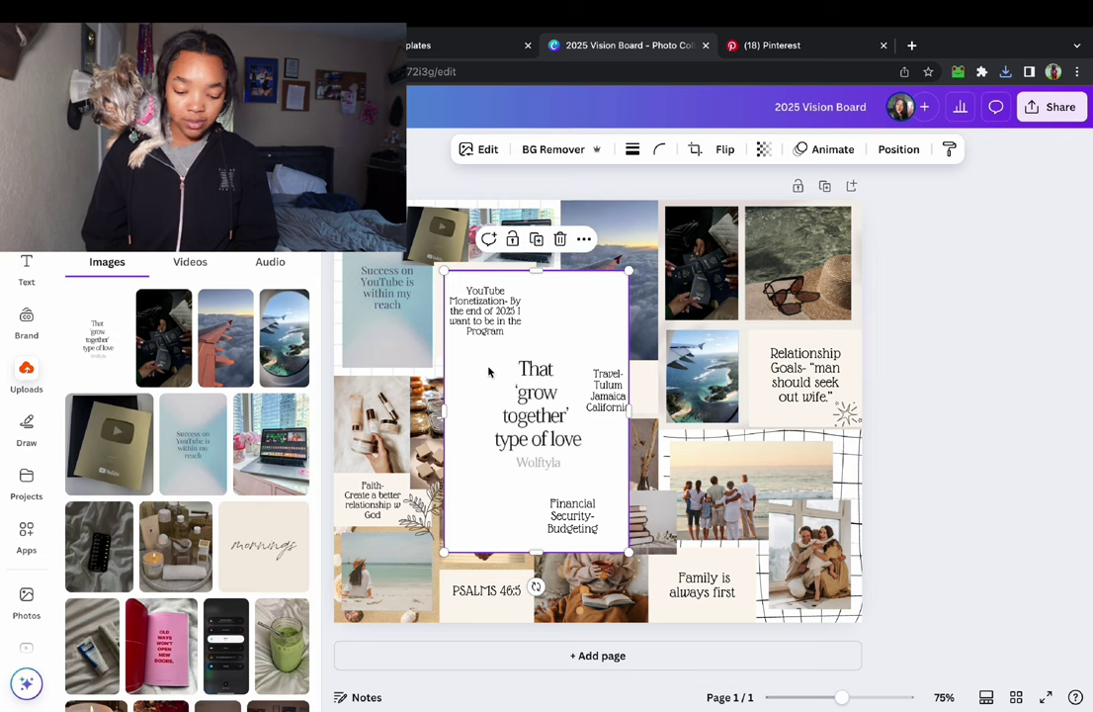
left_click_drag(488, 372, 112, 329)
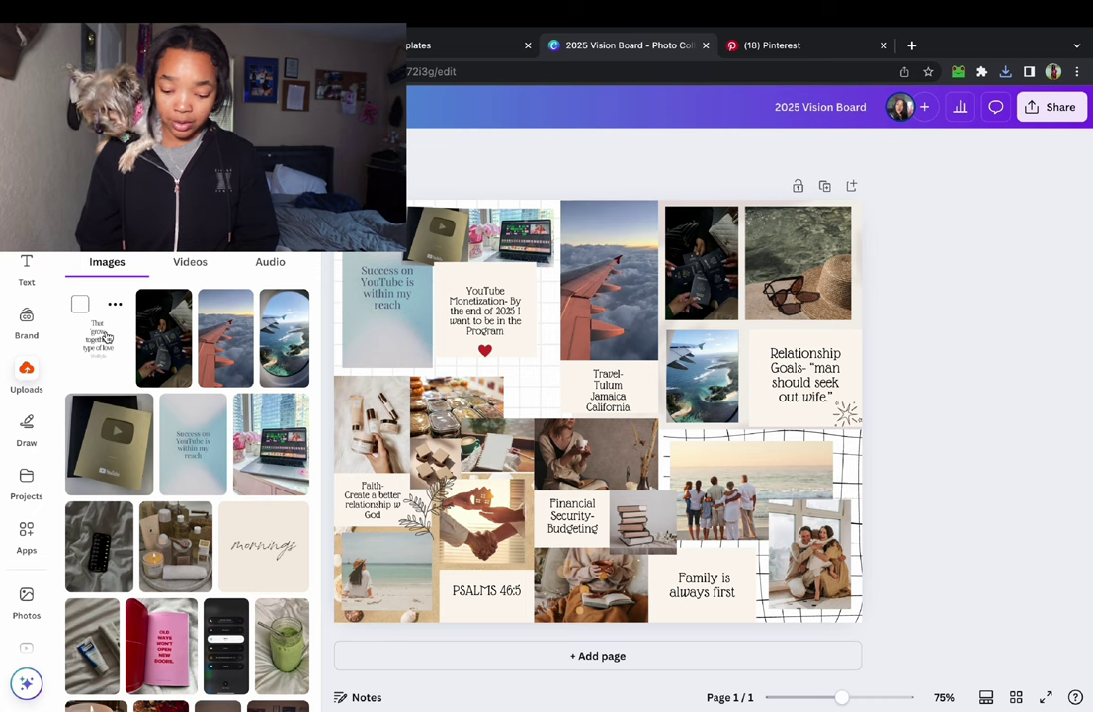
left_click_drag(107, 337, 799, 265)
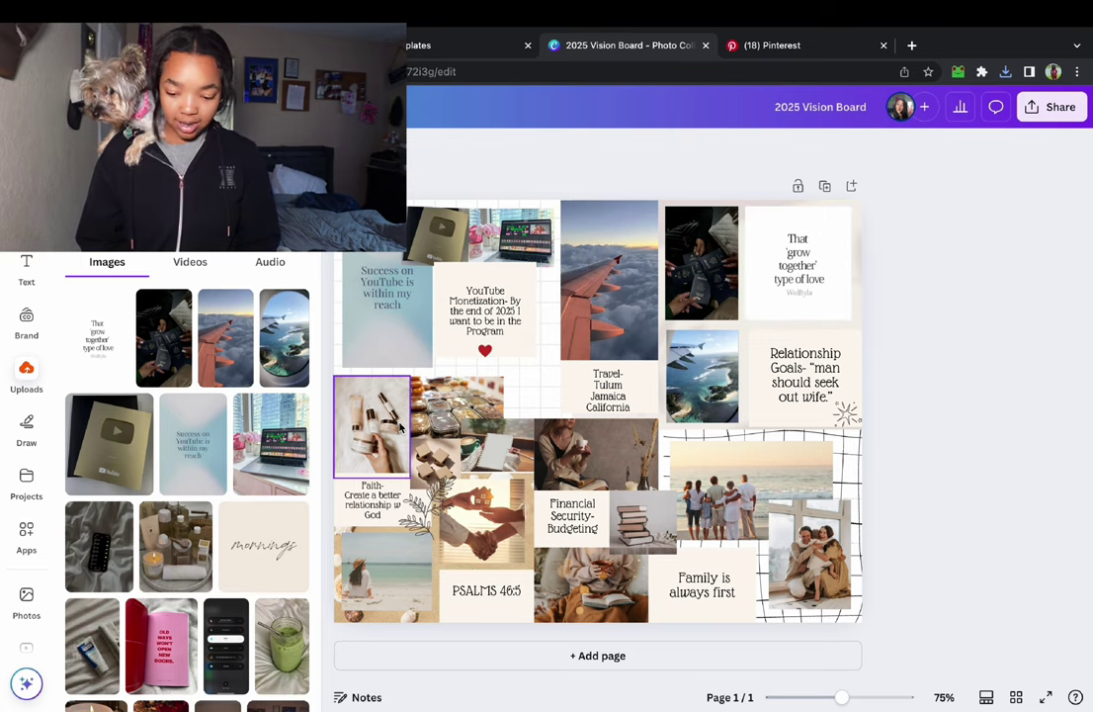
Return to Pinterest and search for "faith" pins using a suggested search.
left_click(763, 45)
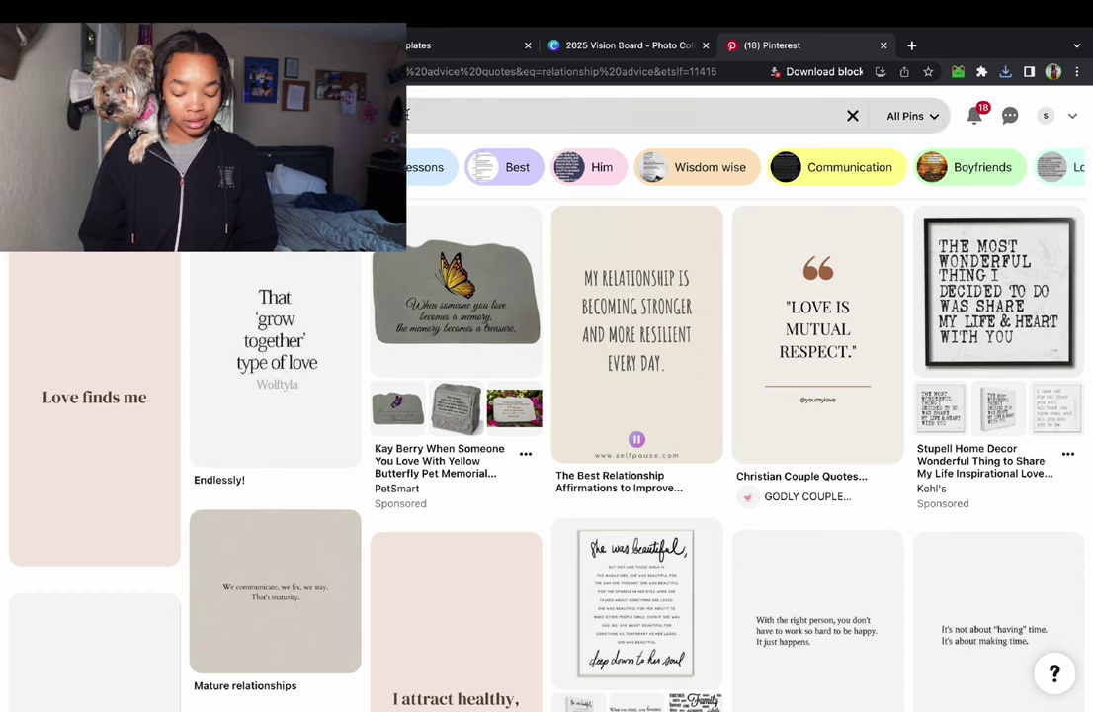
left_click(385, 116)
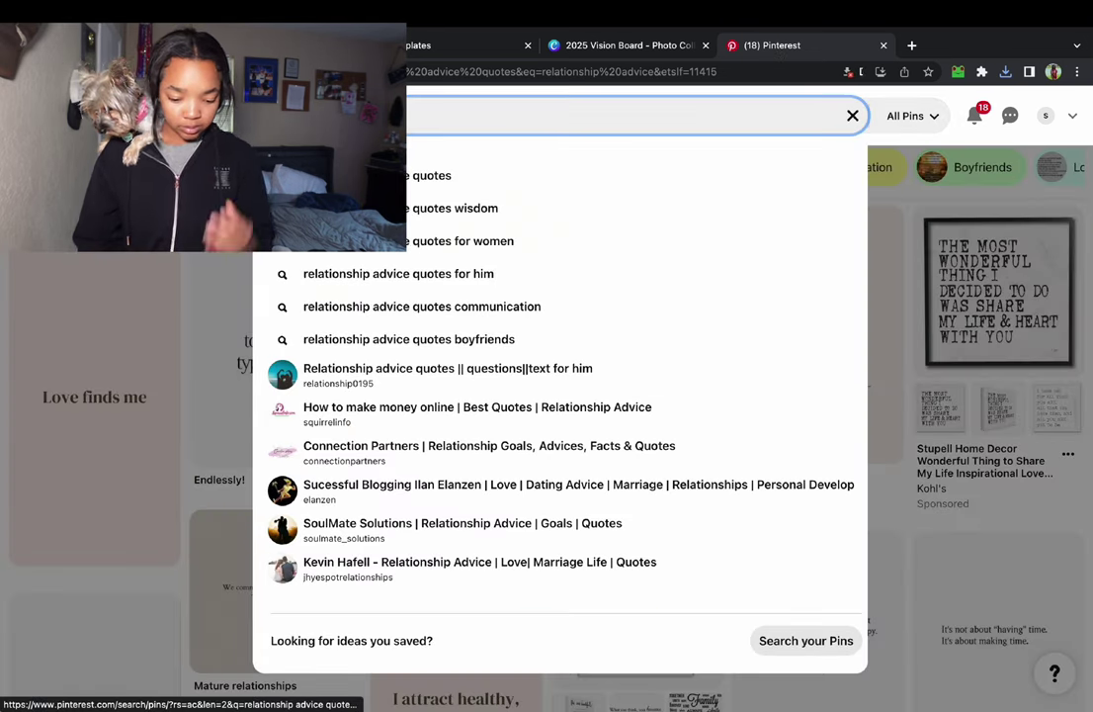
type("faith")
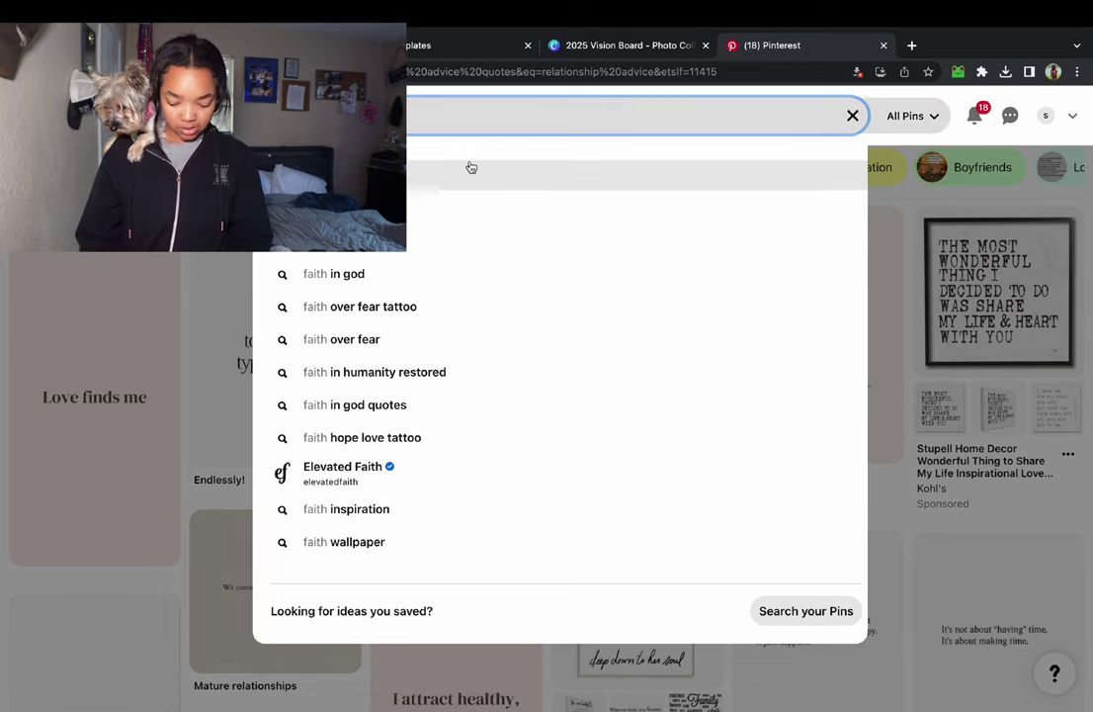
left_click(409, 243)
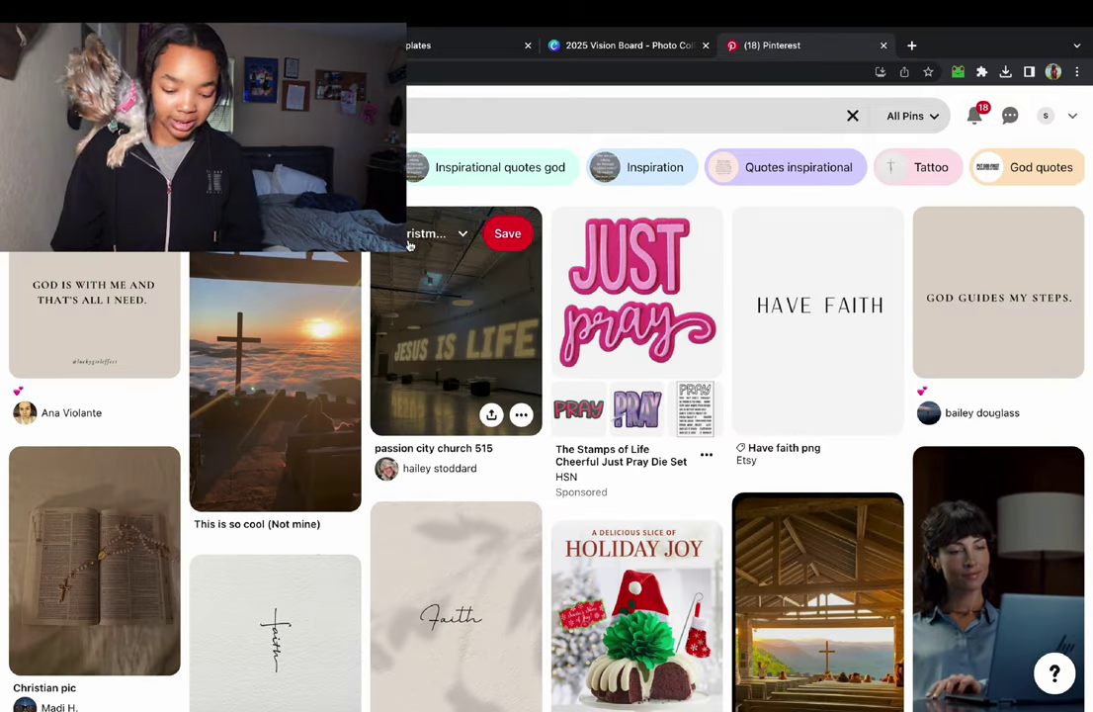
Look through the faith pins and download the dark "time w God" image of a laptop and open Bible.
scroll(297, 316, "down", 5)
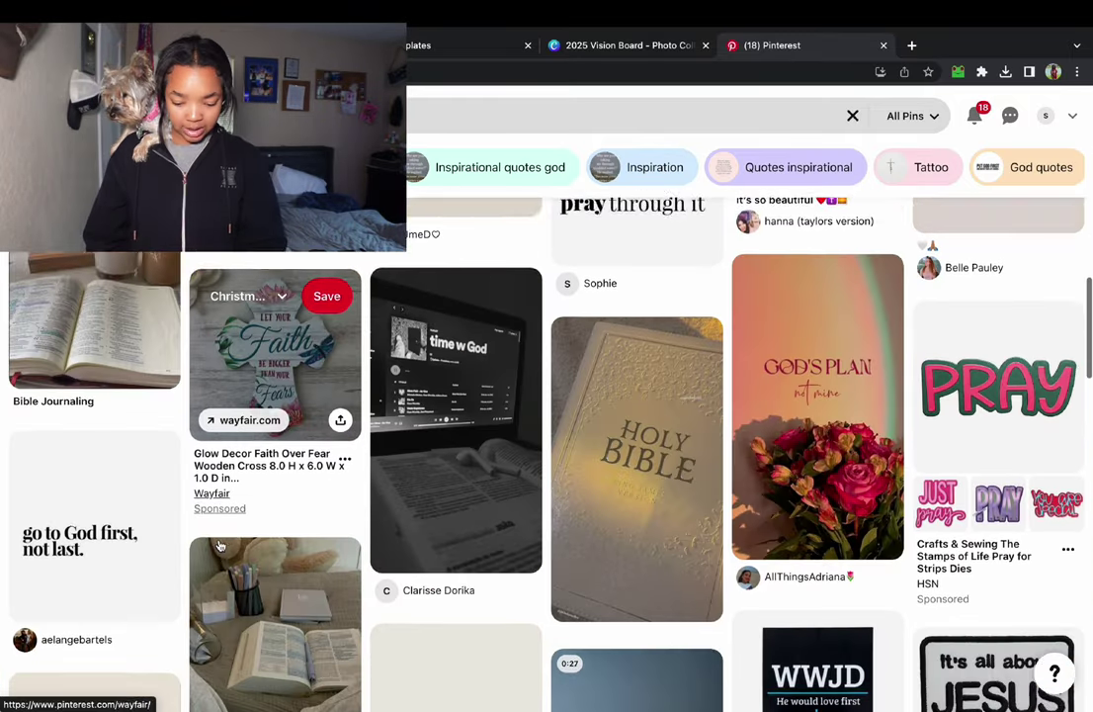
scroll(228, 554, "up", 1)
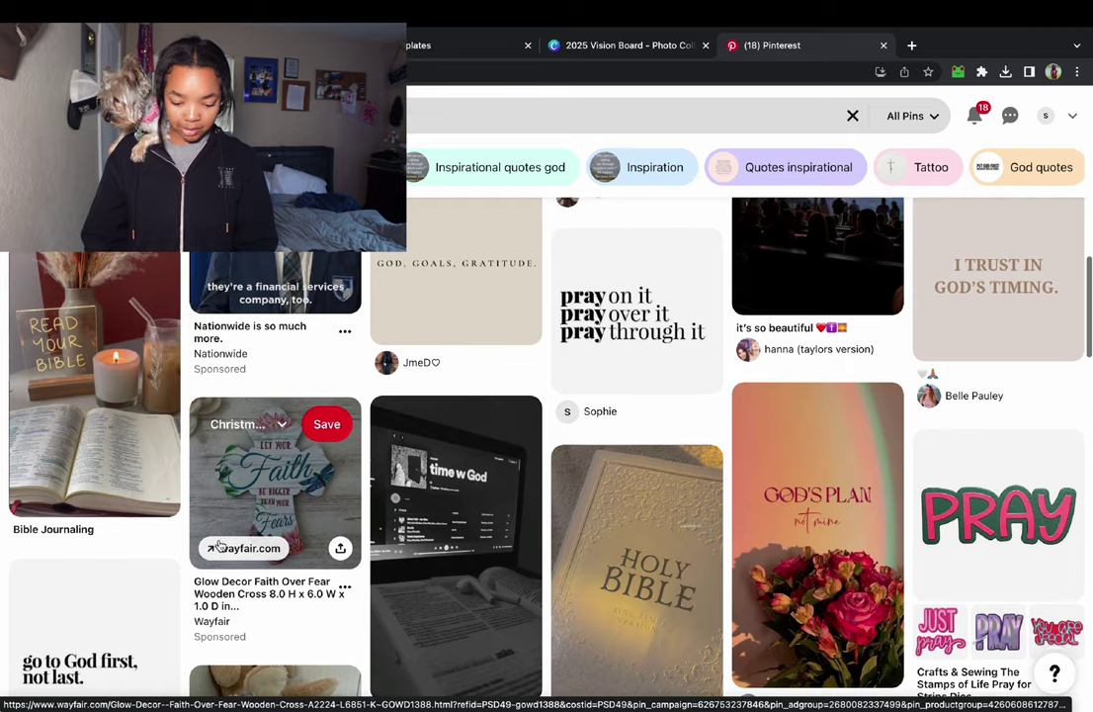
scroll(220, 545, "down", 3)
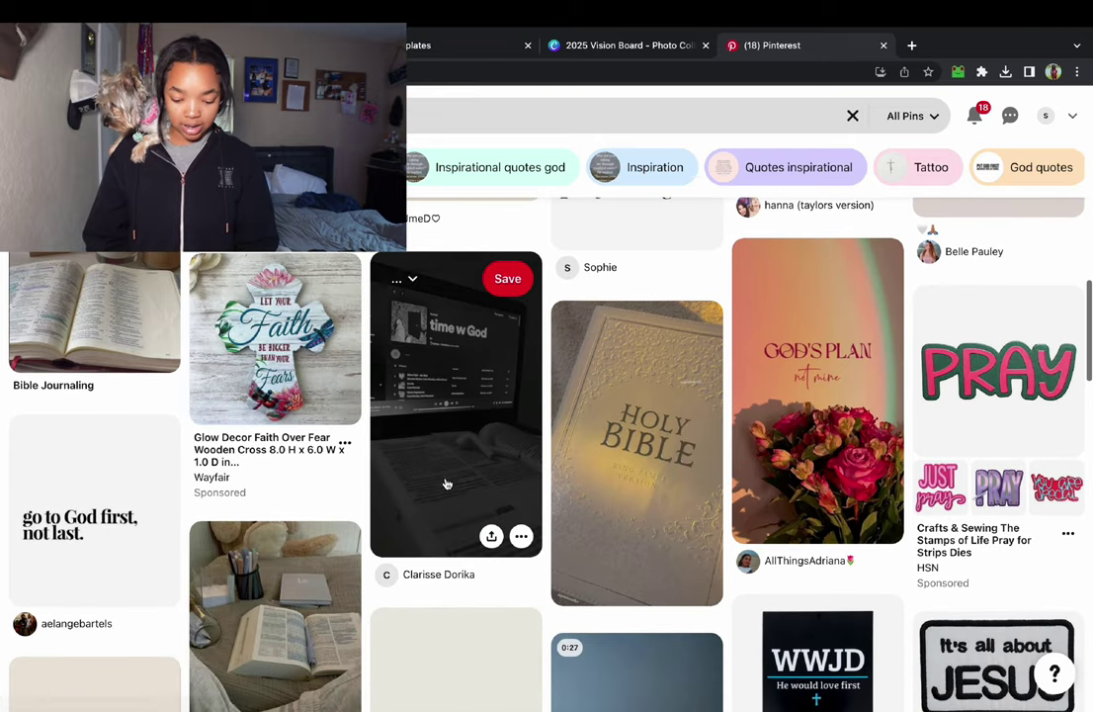
left_click(522, 536)
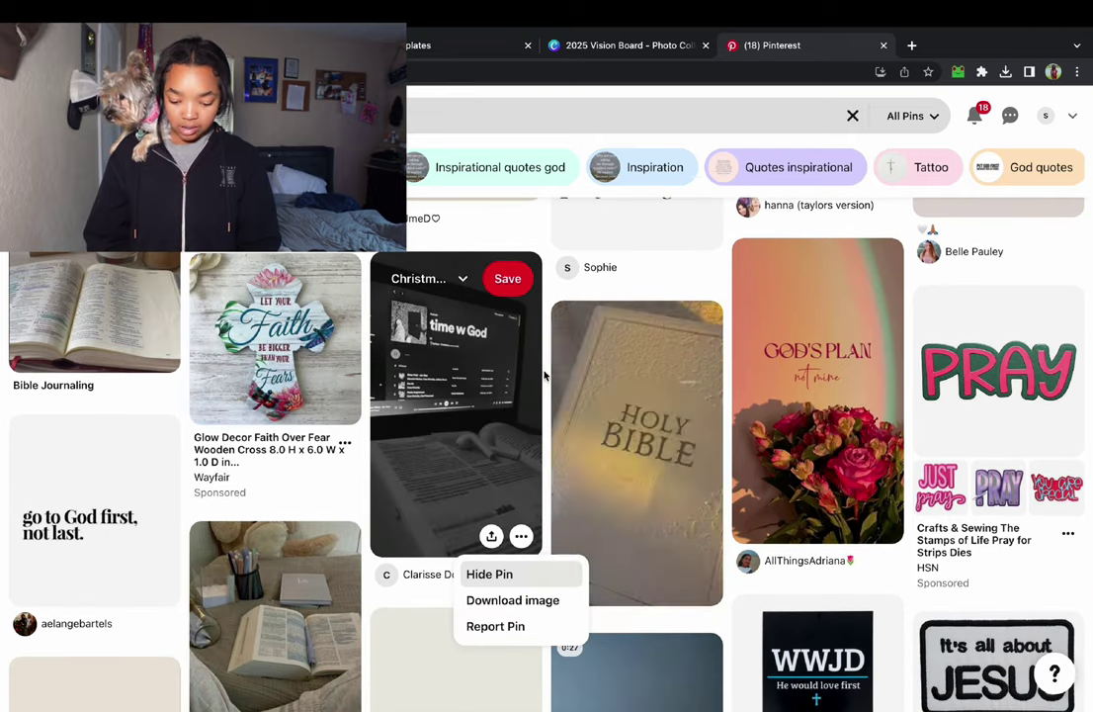
left_click(512, 600)
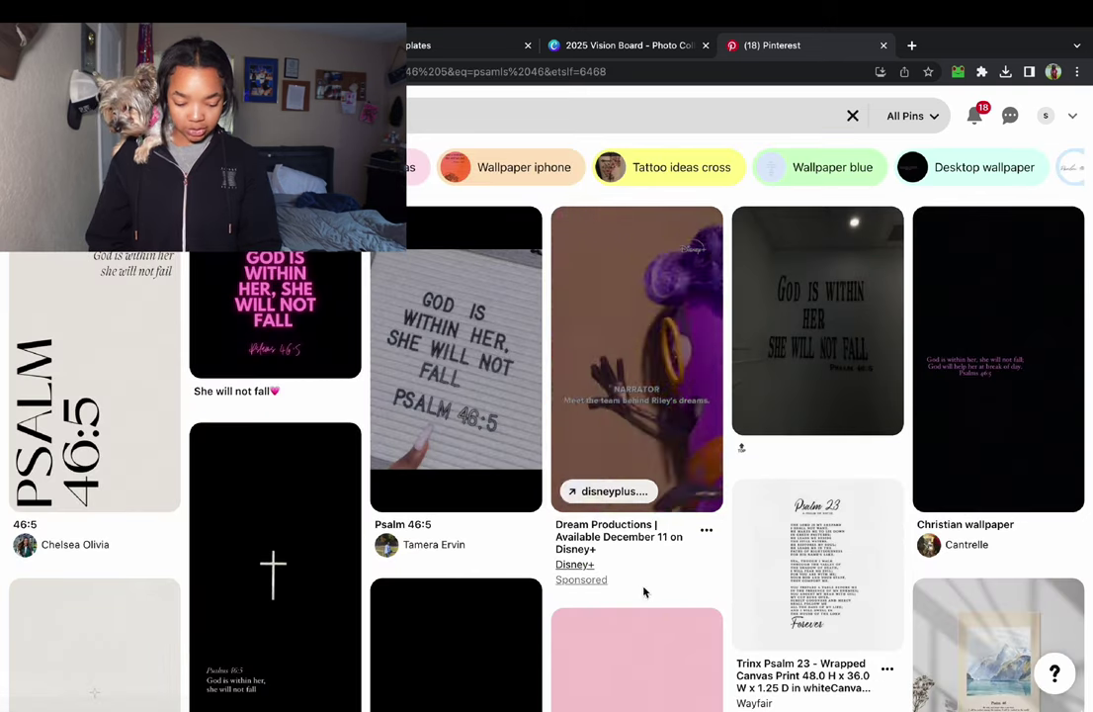
Download the light-coloured "PSALM 46:5" pin titled "46:5" from the Psalm search results.
scroll(644, 591, "down", 1)
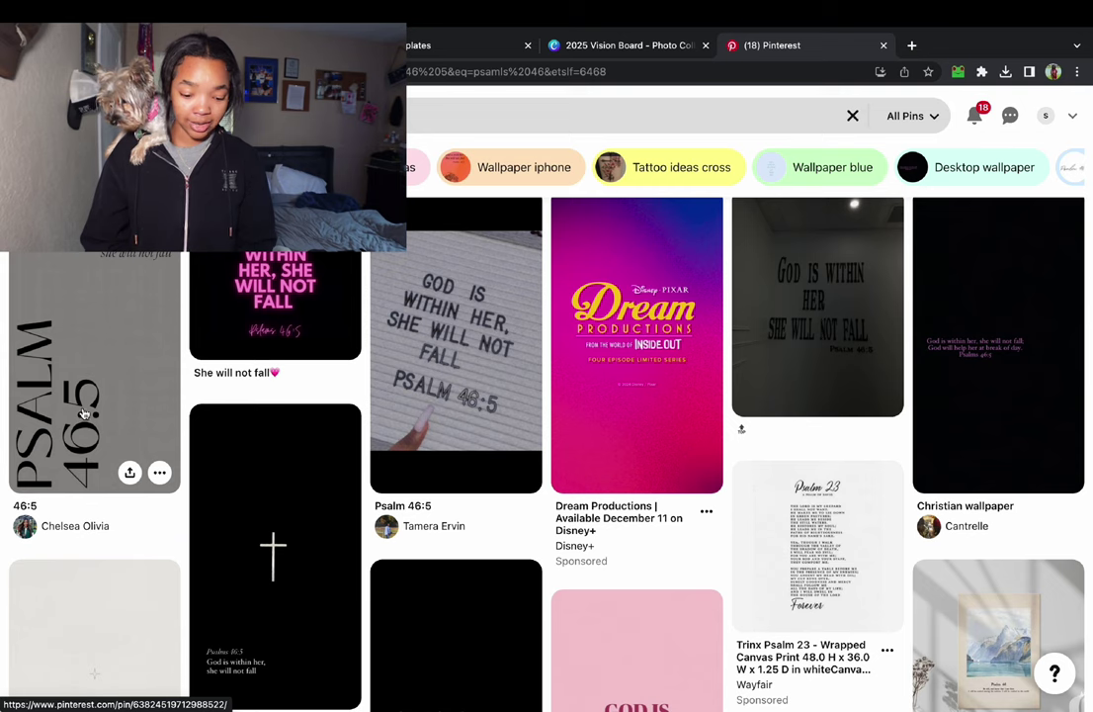
scroll(118, 445, "up", 1)
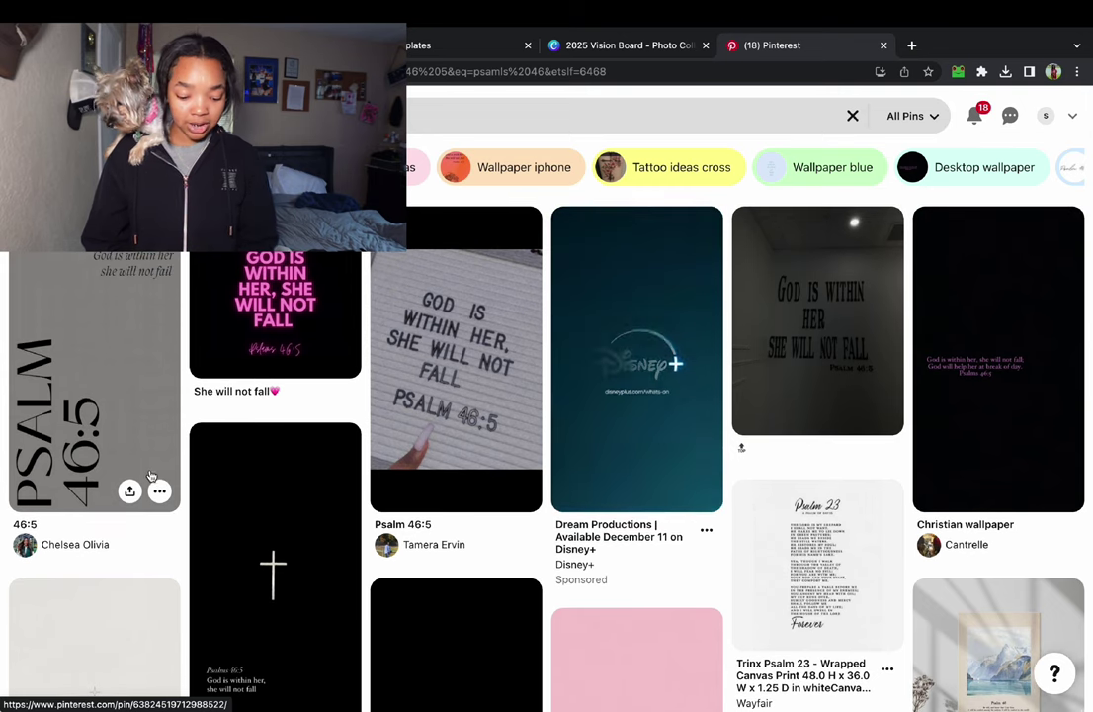
left_click(159, 491)
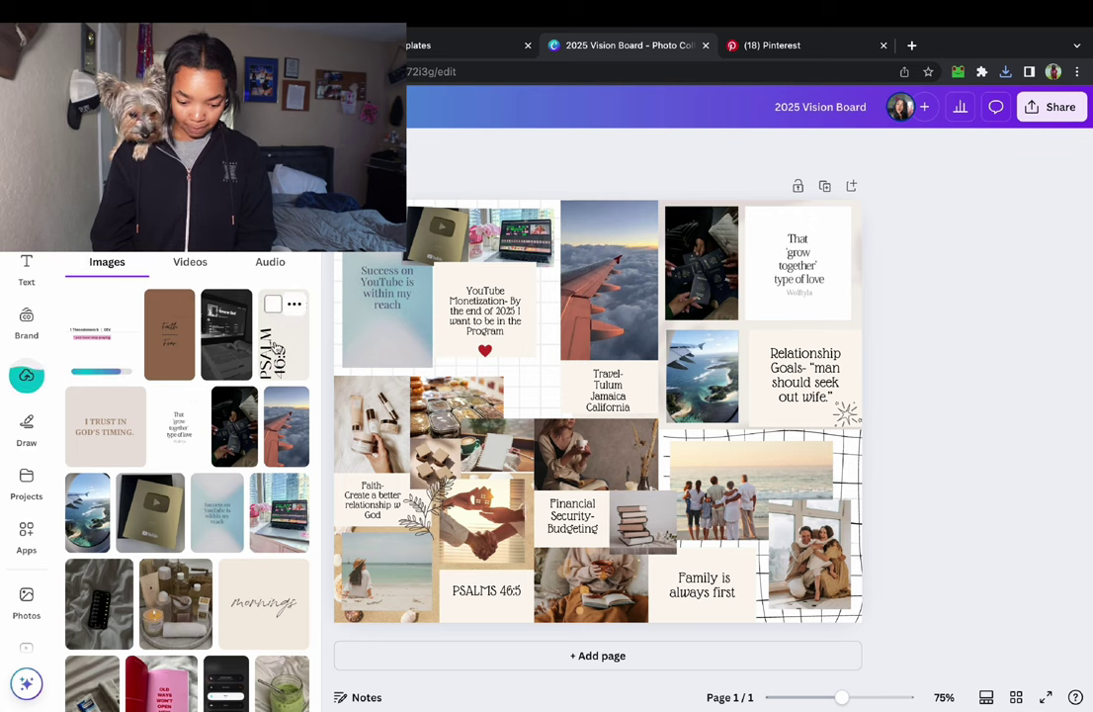
Try the uploaded PSALM 46:5 image in place of the skincare photo above the faith goal and reposition its crop.
left_click_drag(309, 372, 380, 415)
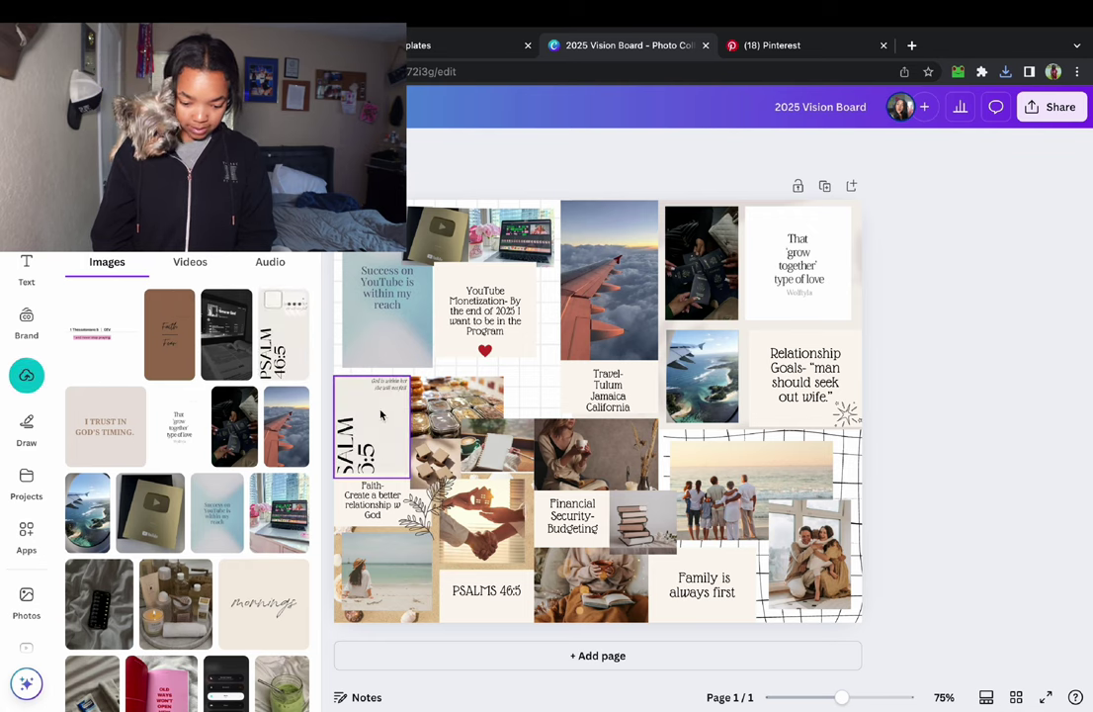
mouse_move(372, 477)
left_mouse_down()
mouse_move(358, 499)
mouse_move(372, 472)
left_mouse_up()
left_click(356, 489)
left_click(358, 439)
left_click(695, 149)
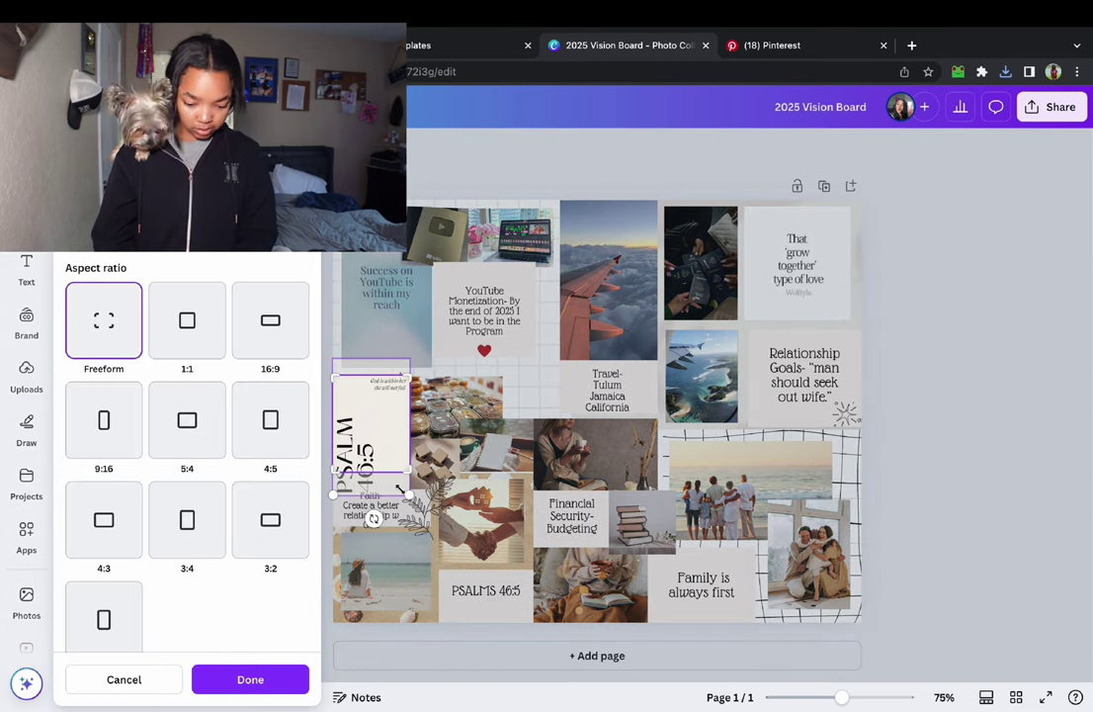
left_click_drag(380, 437, 383, 425)
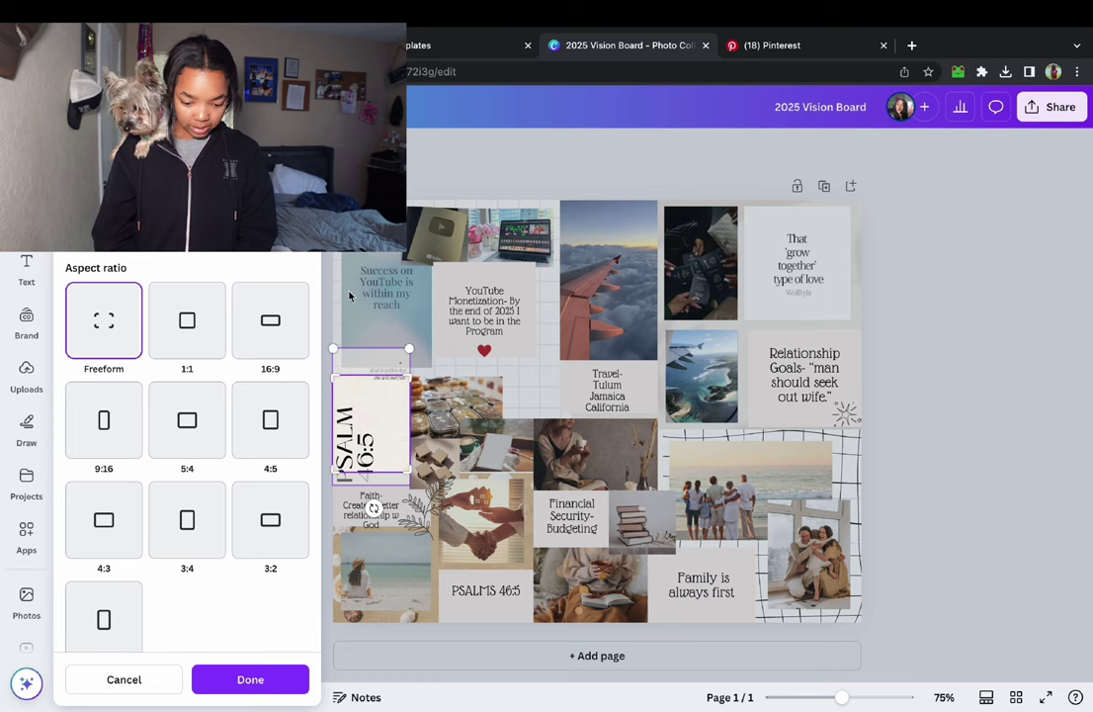
key("Return")
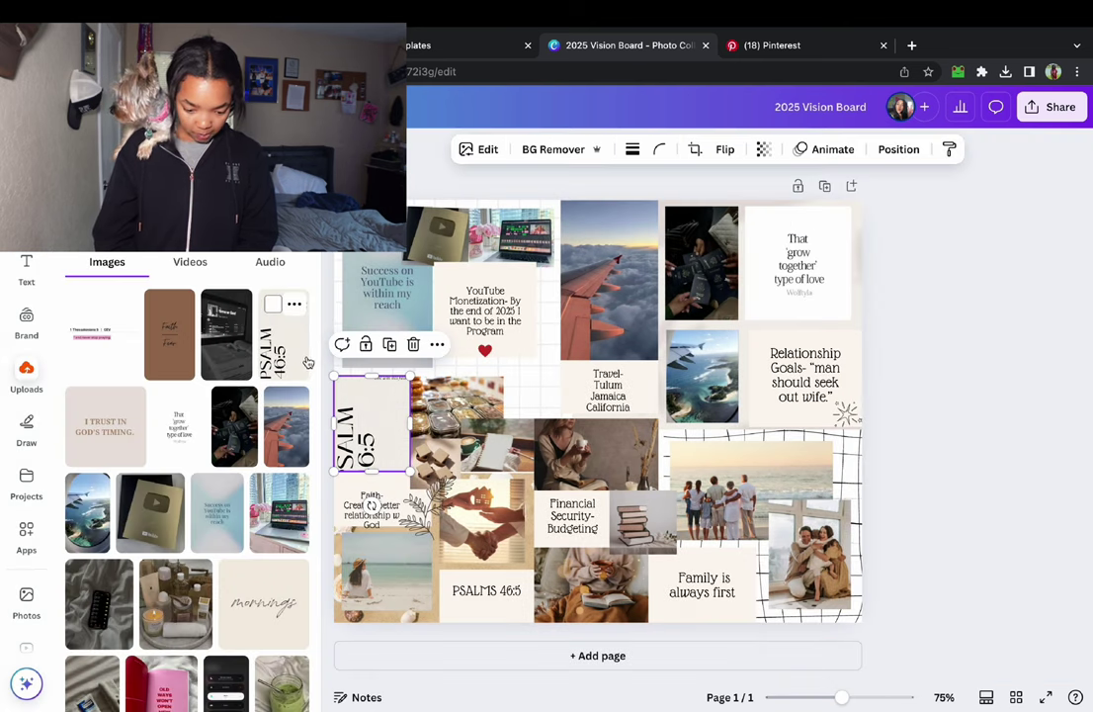
Replace the photo of the woman on the beach below the faith goal with the uploaded PSALM 46:5 image.
left_click_drag(307, 362, 386, 571)
double_click(386, 571)
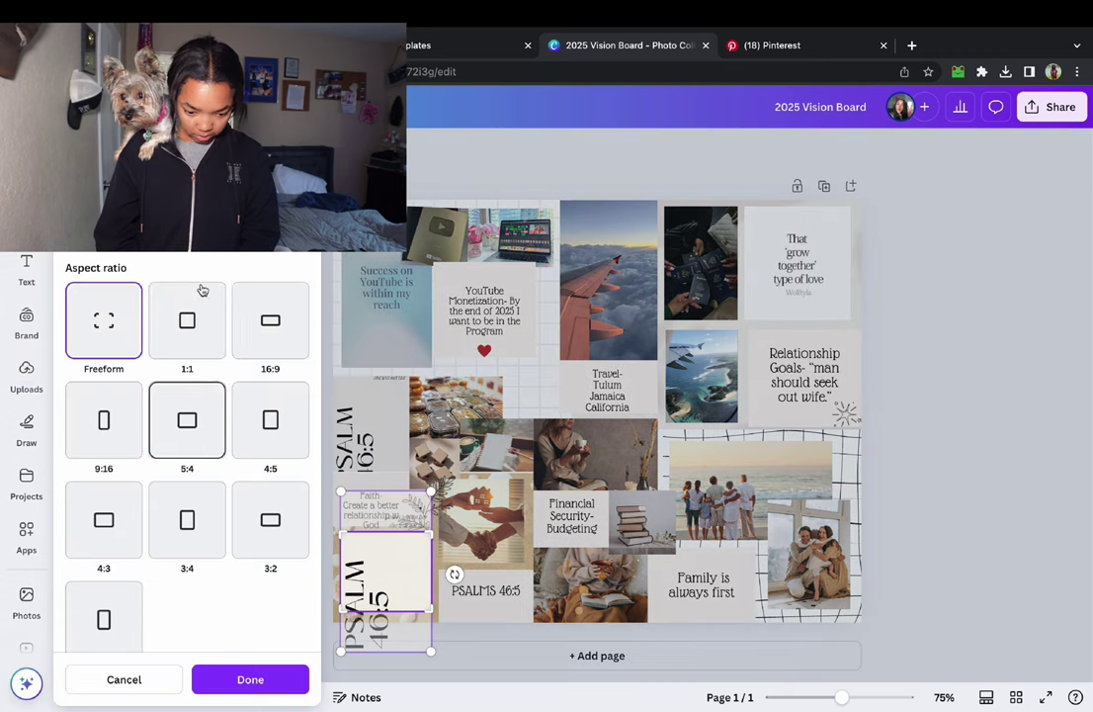
key("Return")
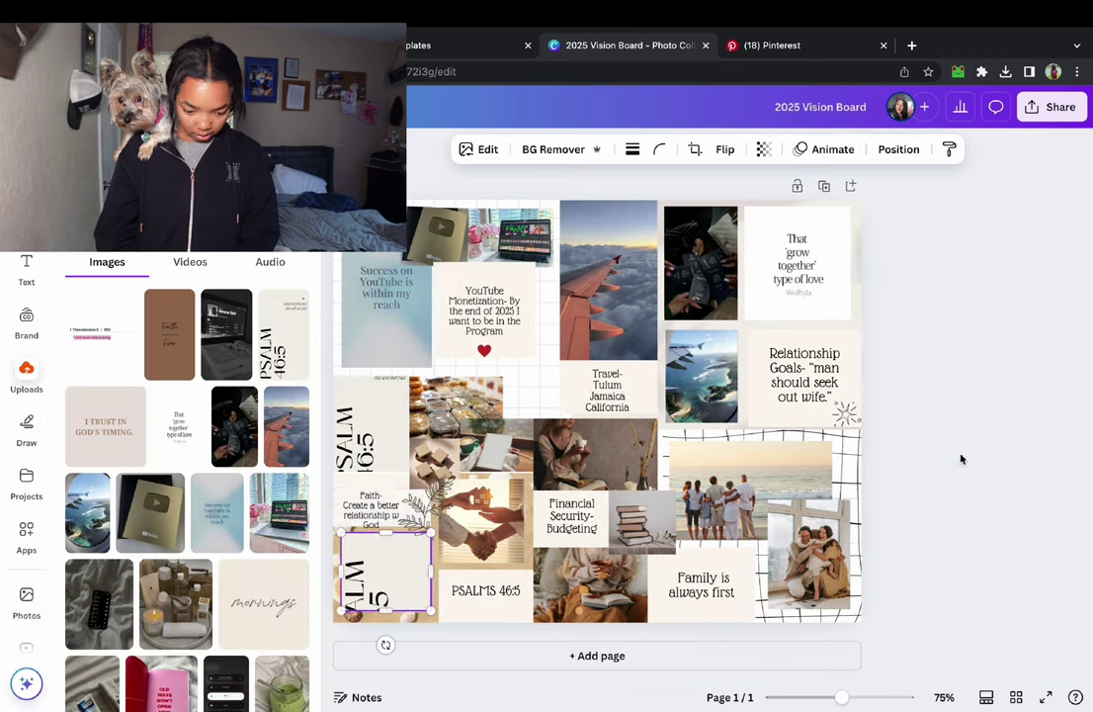
Fill the frames around the faith goal with the "time w God", "Faith Over Fear" and 1 Thessalonians 5 images.
left_click_drag(234, 425, 351, 464)
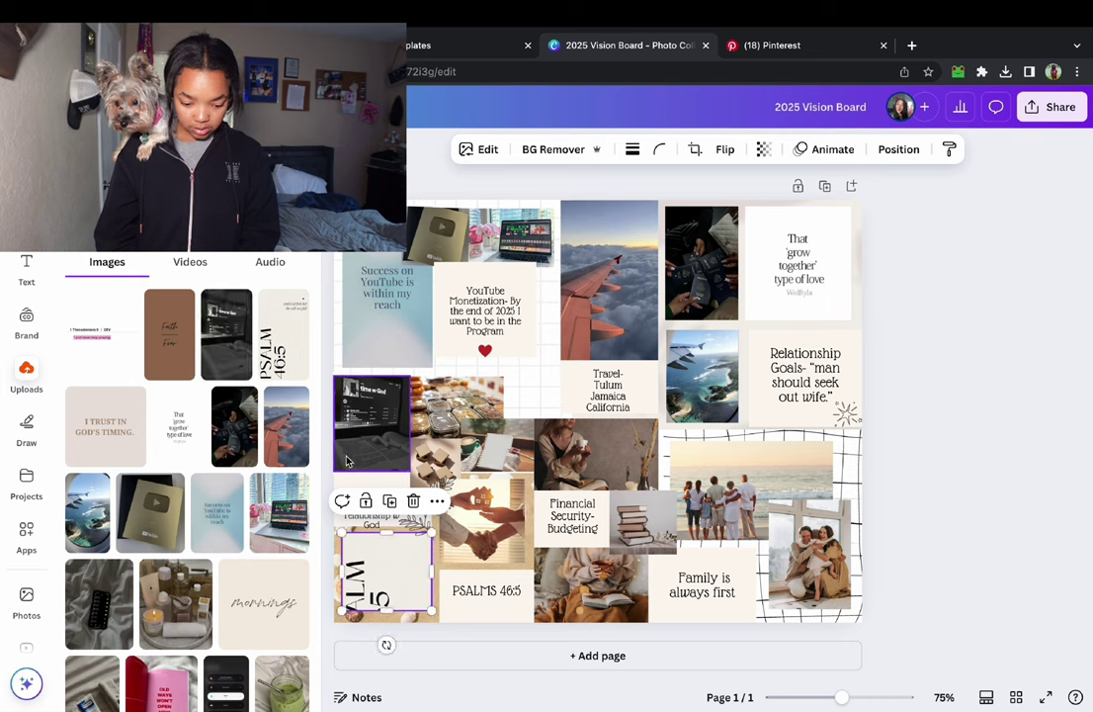
left_click_drag(169, 334, 446, 426)
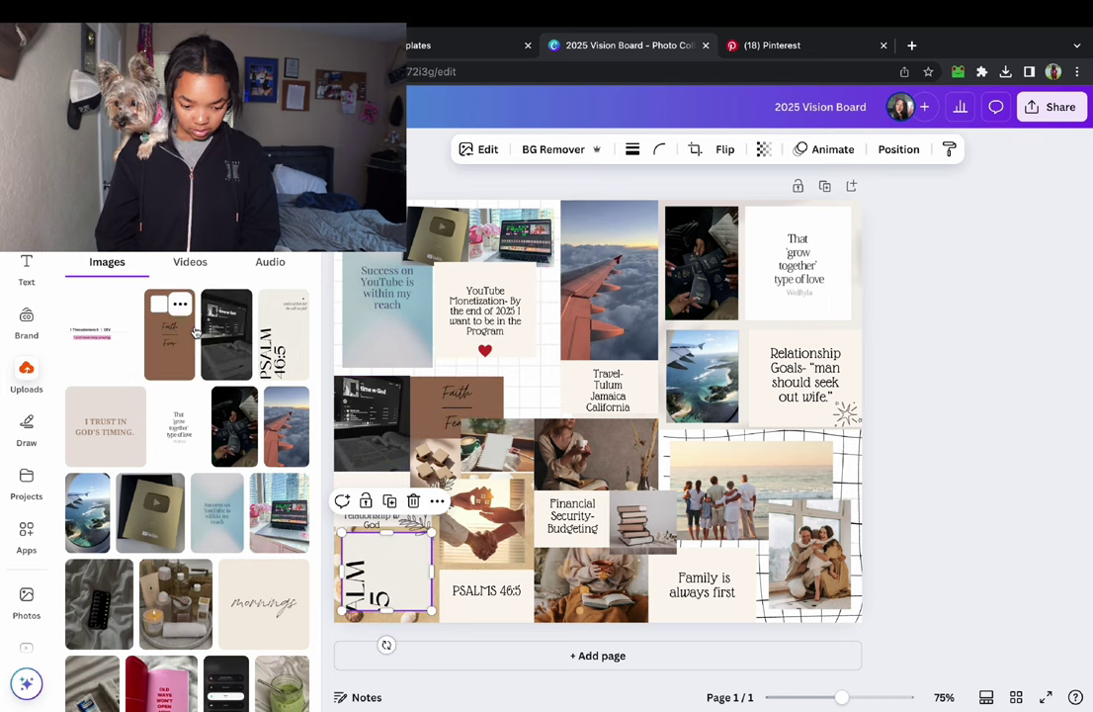
left_click_drag(109, 338, 480, 518)
left_click(329, 361)
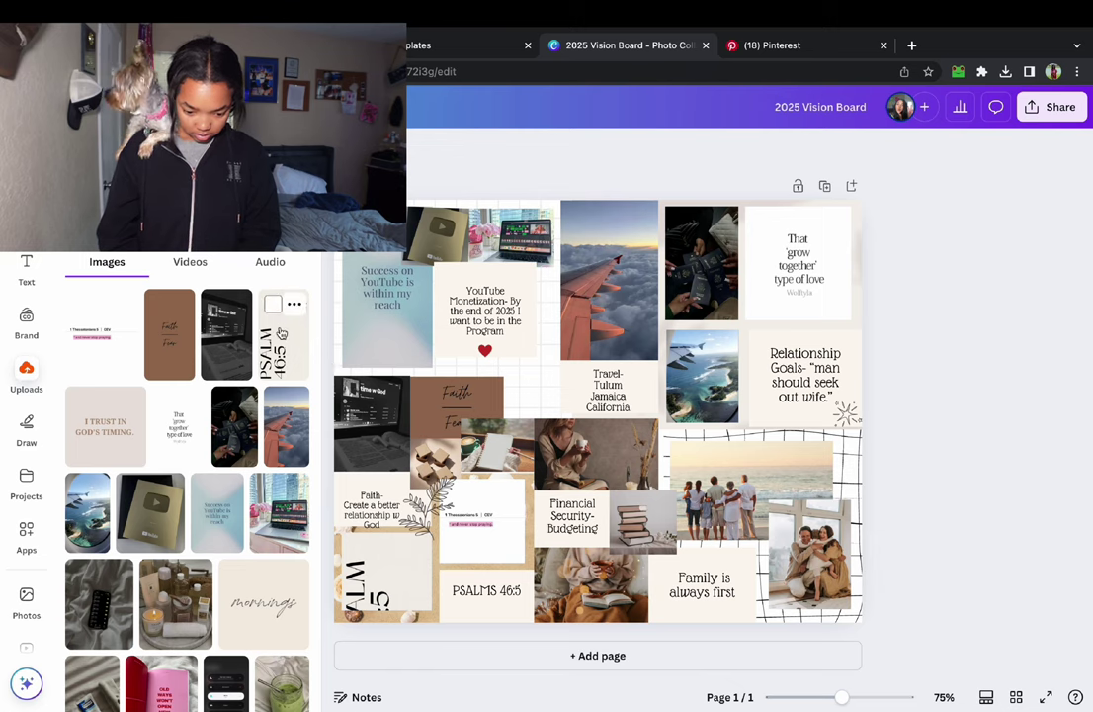
Reposition the crop of the PSALM 46:5 image so its frame shows the verse "God is within her she will not fail".
left_click_drag(282, 334, 274, 383)
left_click(398, 598)
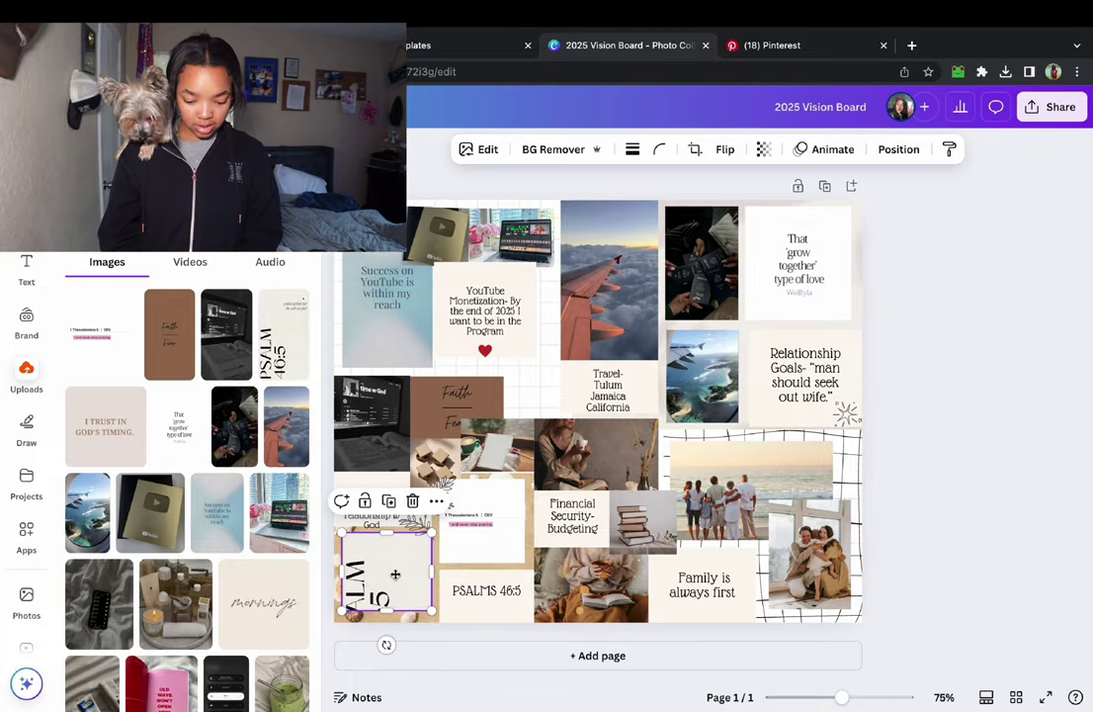
double_click(395, 593)
left_click_drag(381, 578, 399, 616)
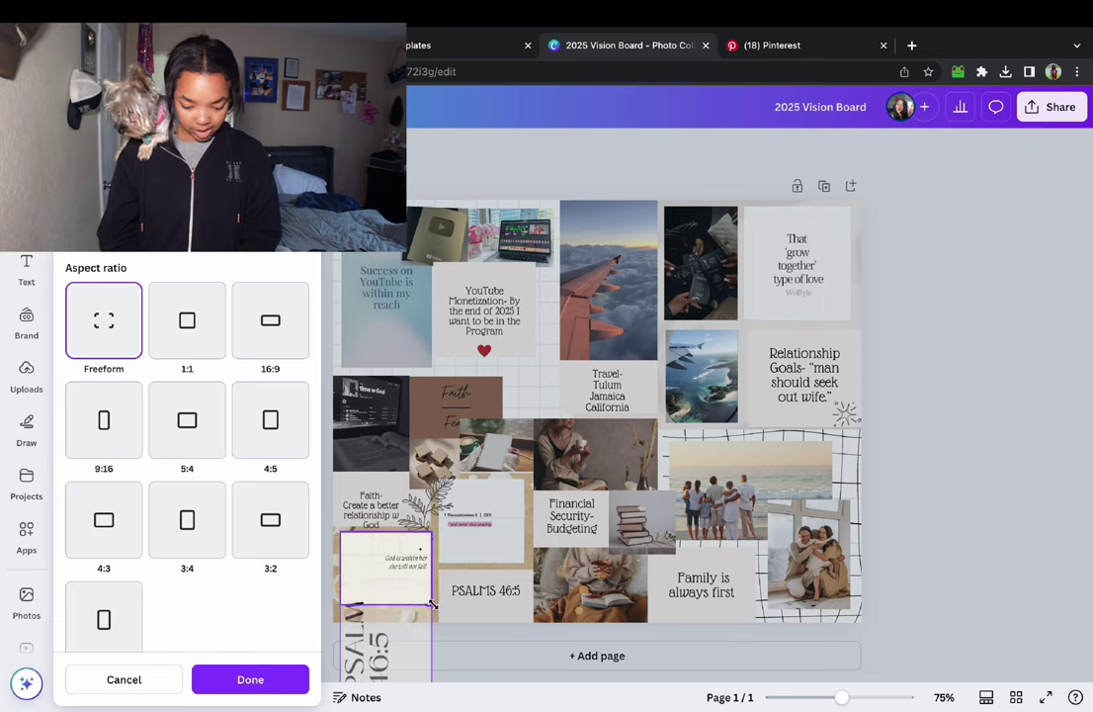
left_click(269, 689)
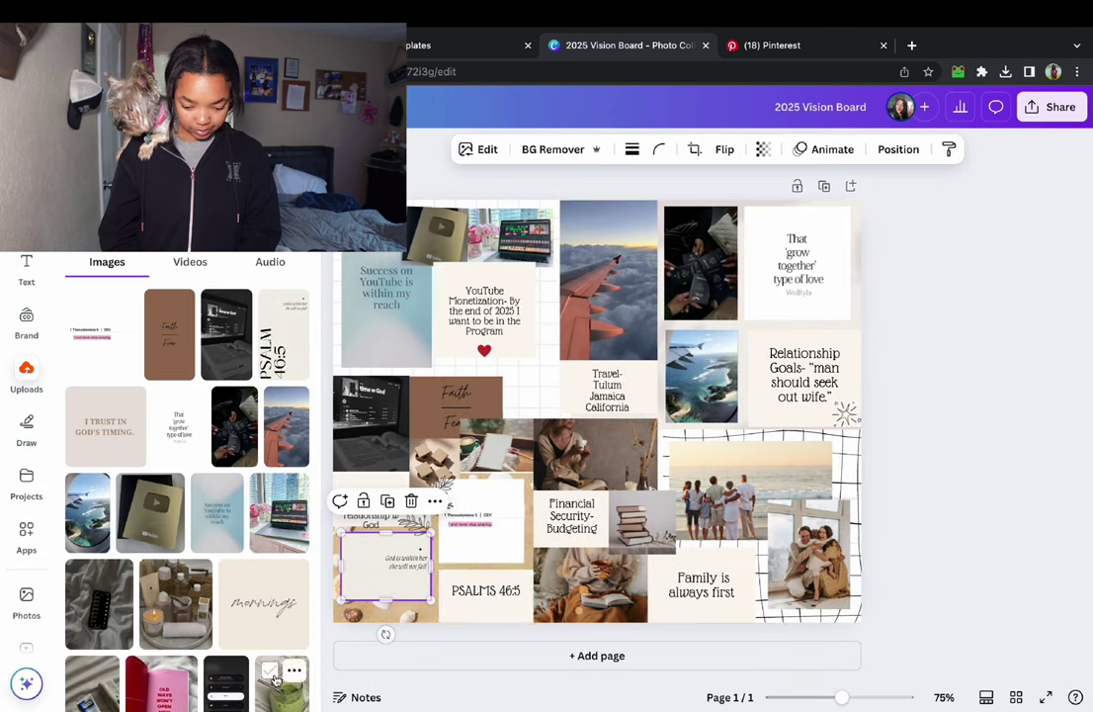
left_click(900, 481)
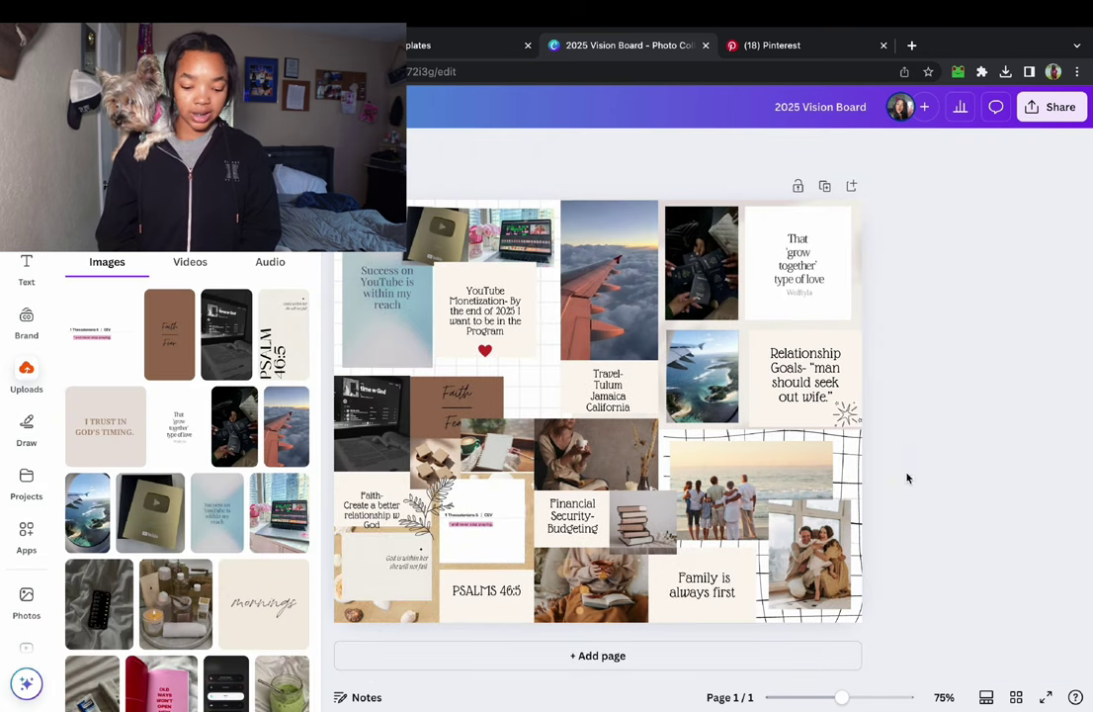
Move the "Faith- Create a better relationship w God" text slightly up within its beige block.
left_click(397, 524)
left_click_drag(396, 521, 381, 498)
left_click(1002, 426)
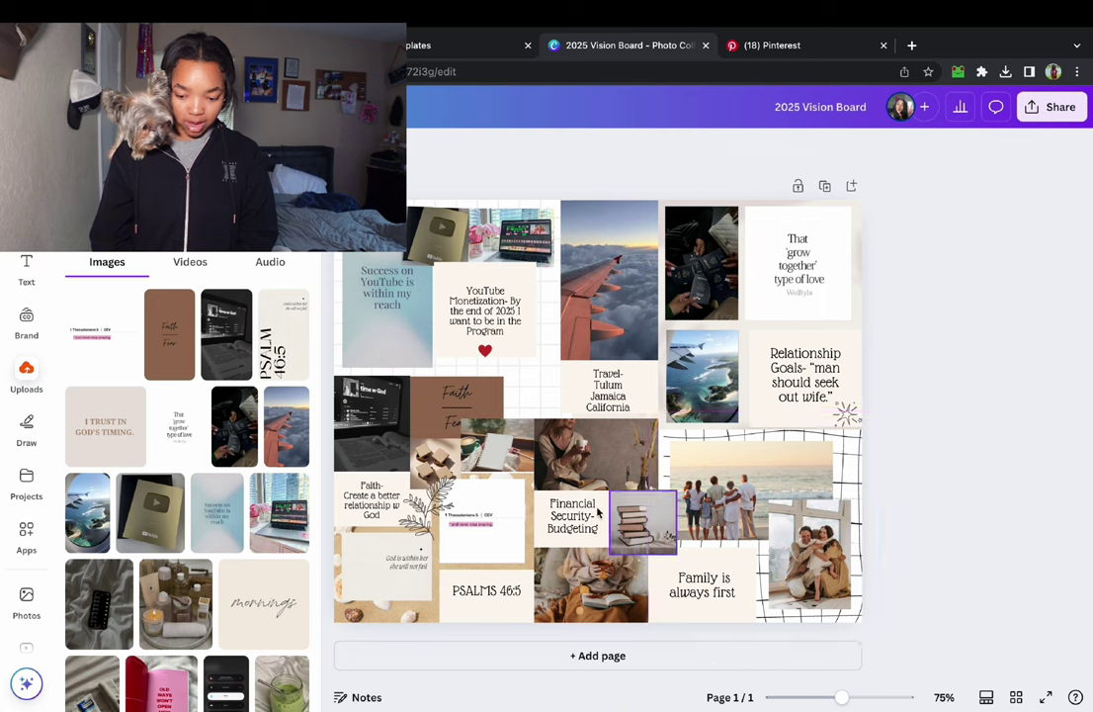
Switch to Pinterest and replace the faith search with the suggested financial freedom search for "finan".
left_click(819, 46)
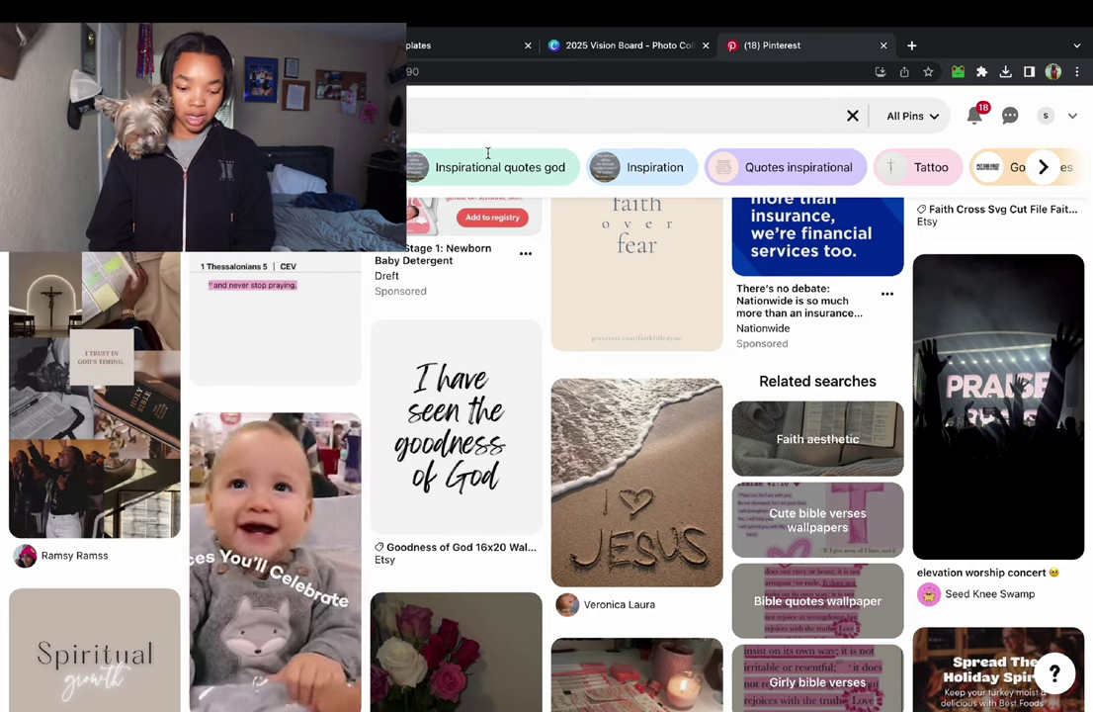
left_click(491, 122)
key("ctrl+a")
key("BackSpace")
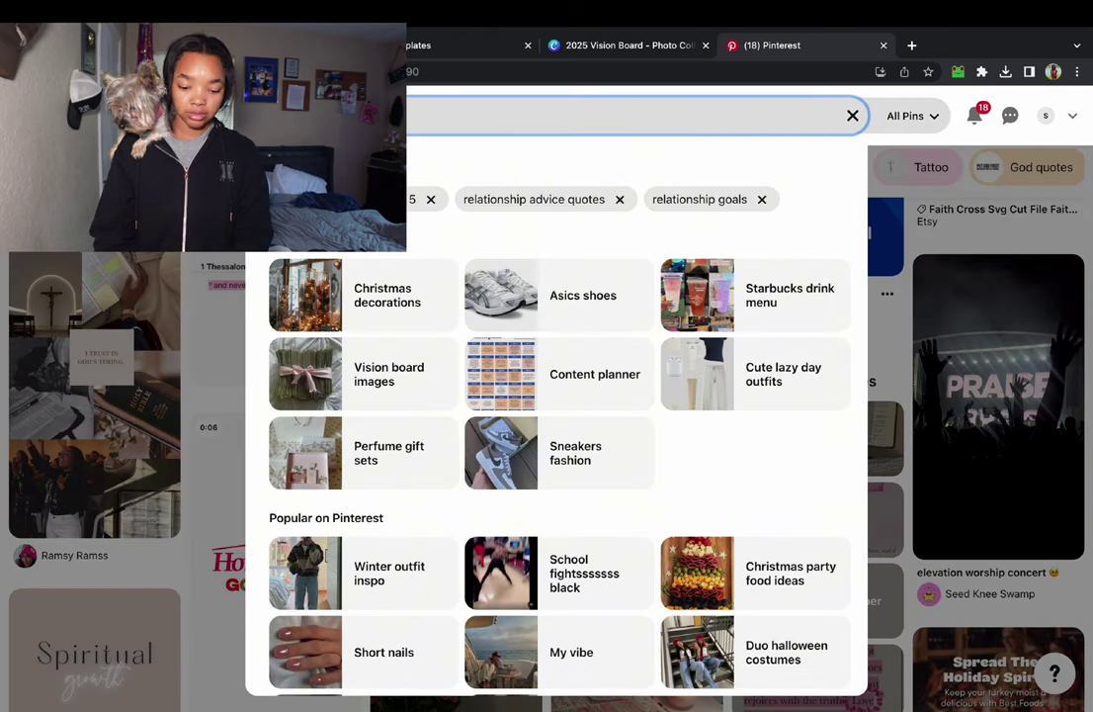
type("finan")
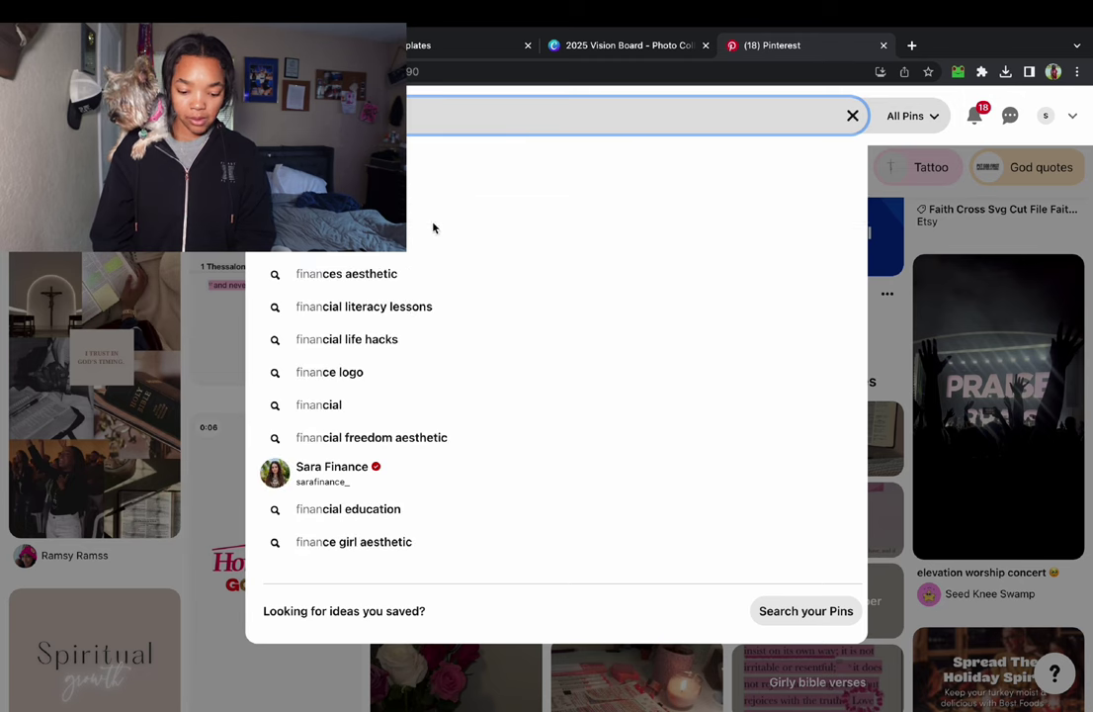
left_click(432, 227)
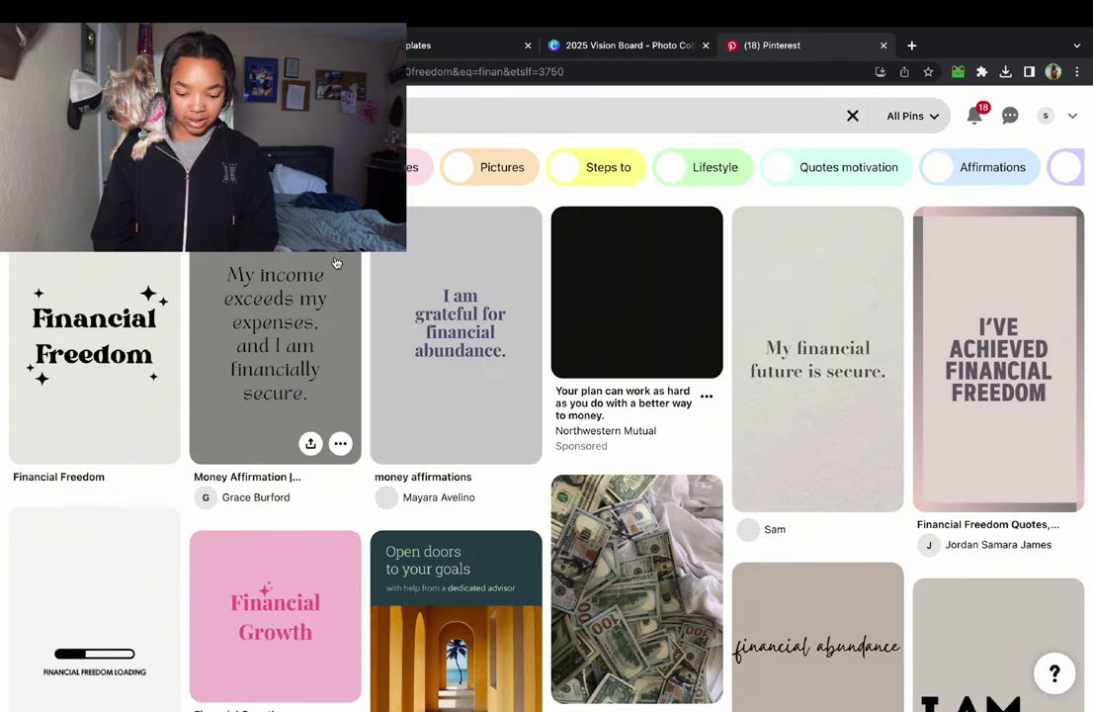
Check the vision board, then return to Pinterest and download the pink "Financial Growth" pin.
left_click(629, 45)
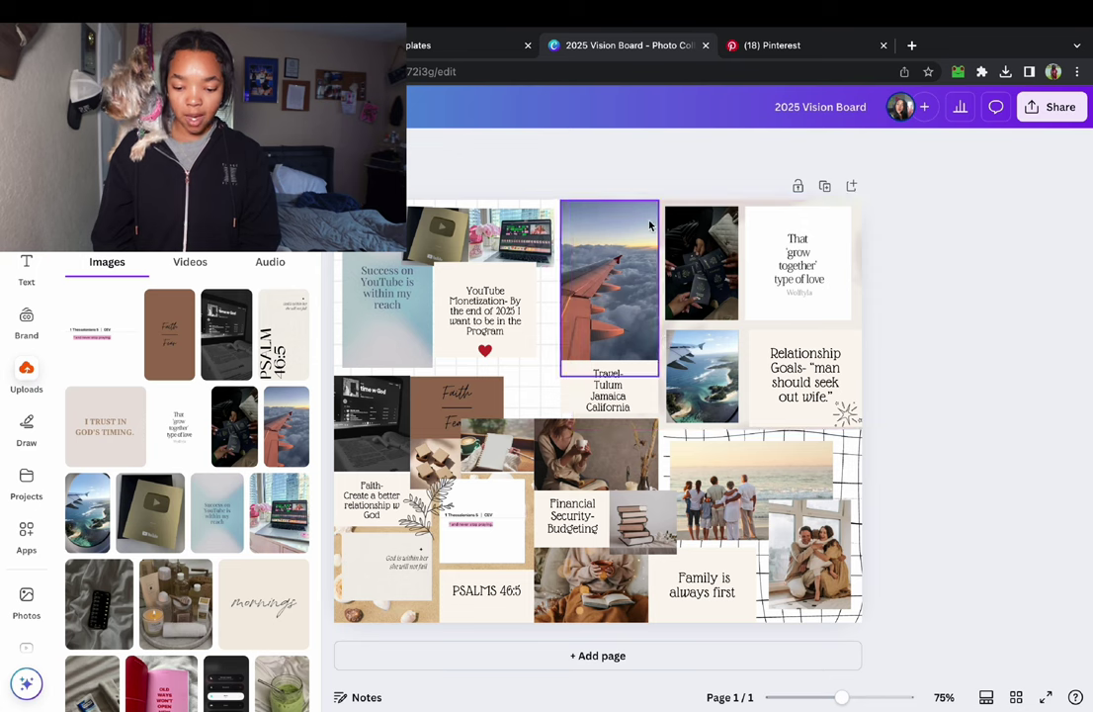
left_click(761, 45)
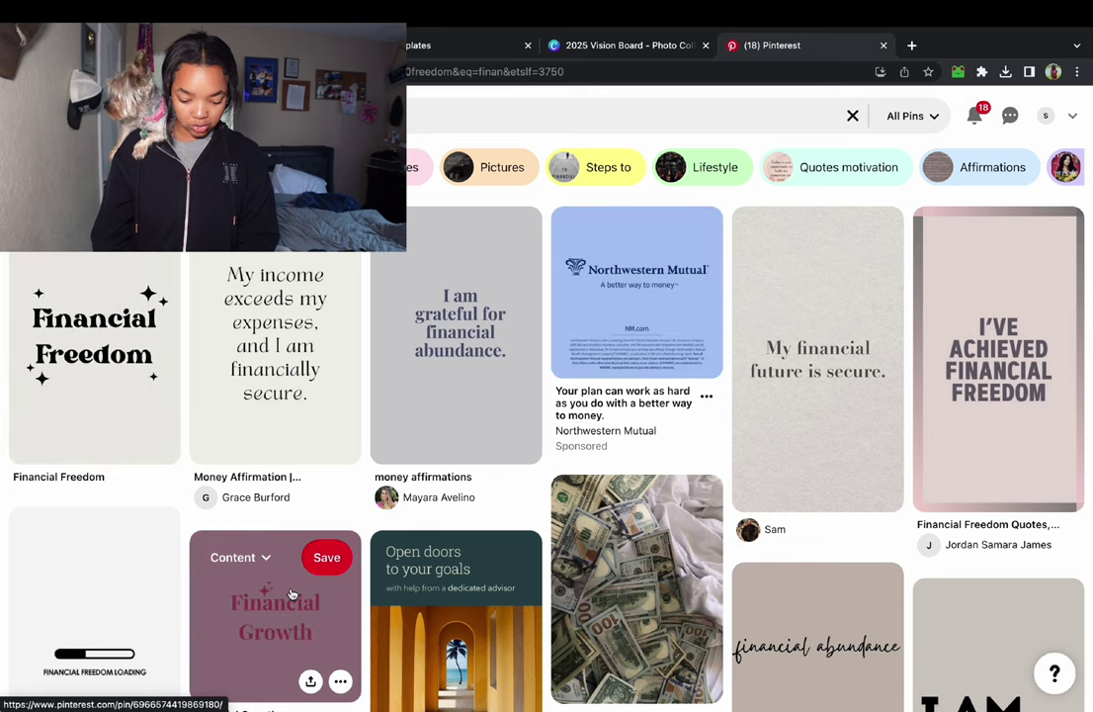
left_click(340, 681)
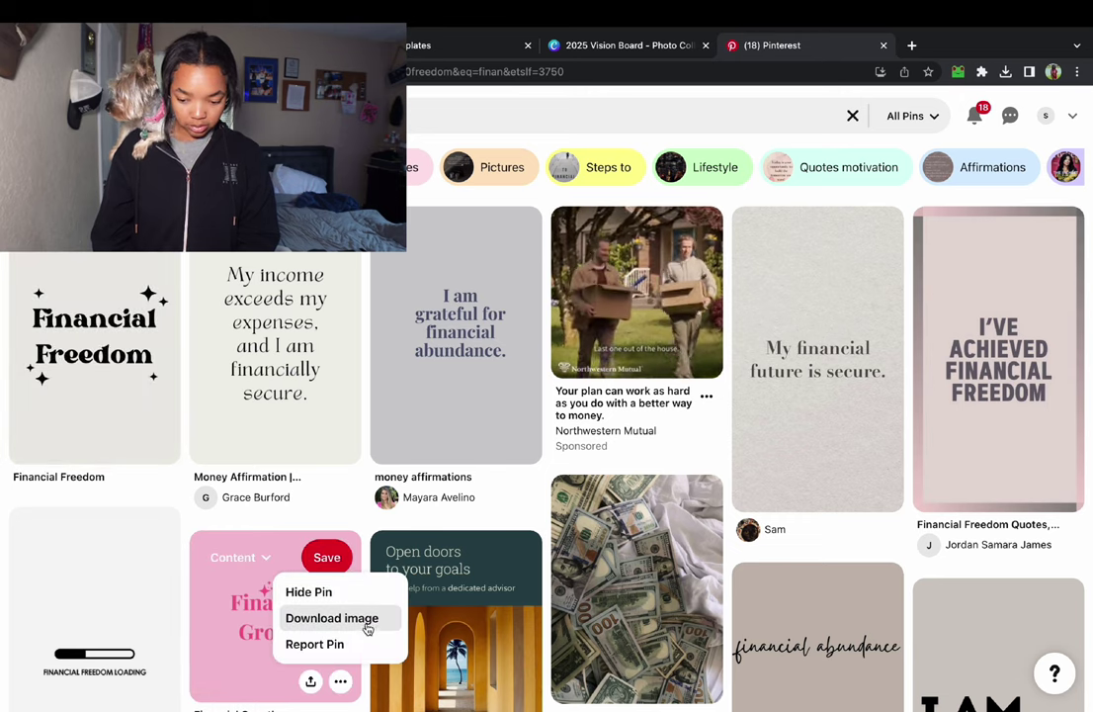
left_click(365, 620)
Browse further through the financial freedom pins and download the "Investing in a better future" image.
scroll(558, 579, "down", 5)
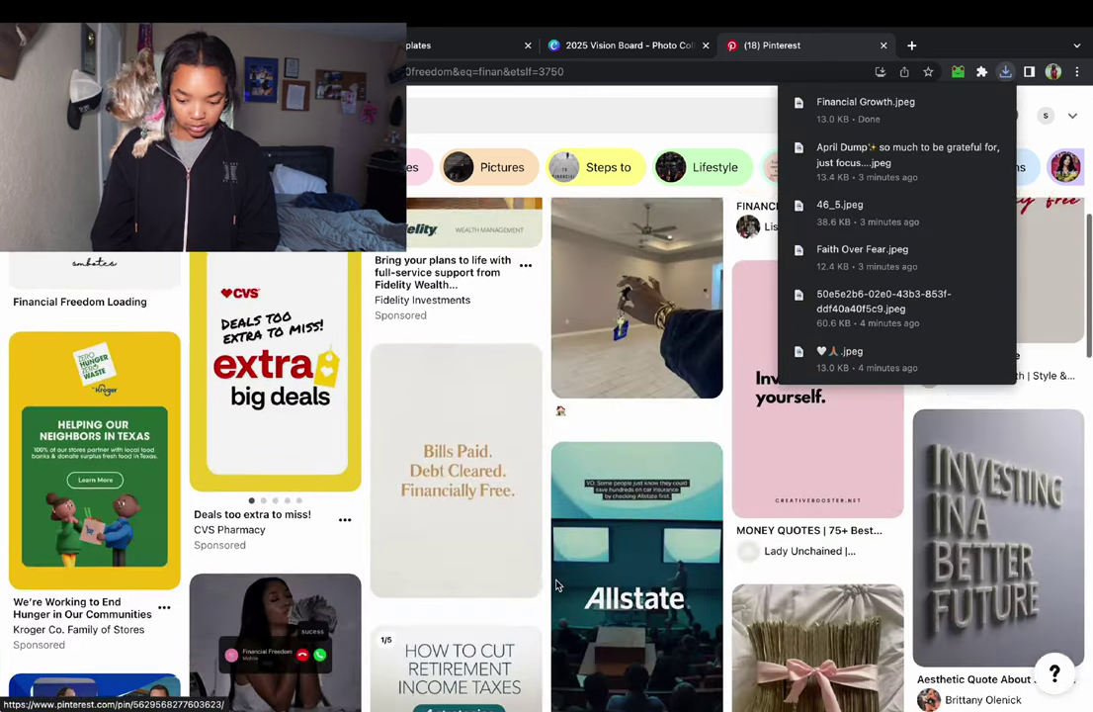
left_click(702, 361)
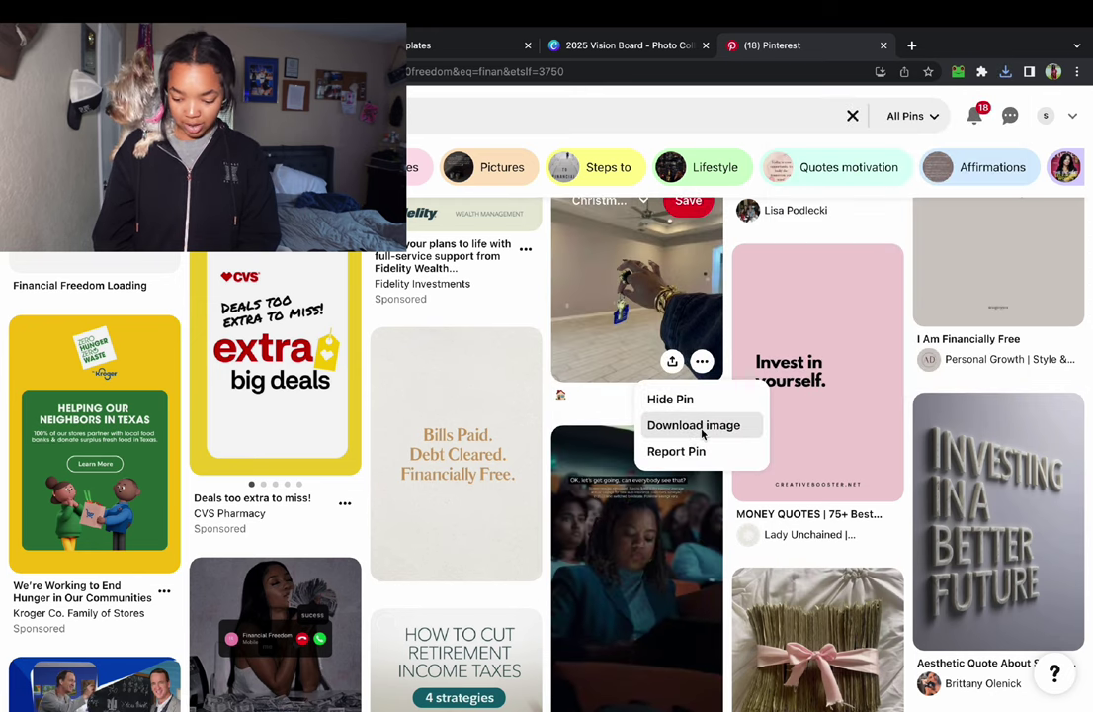
left_click(1064, 630)
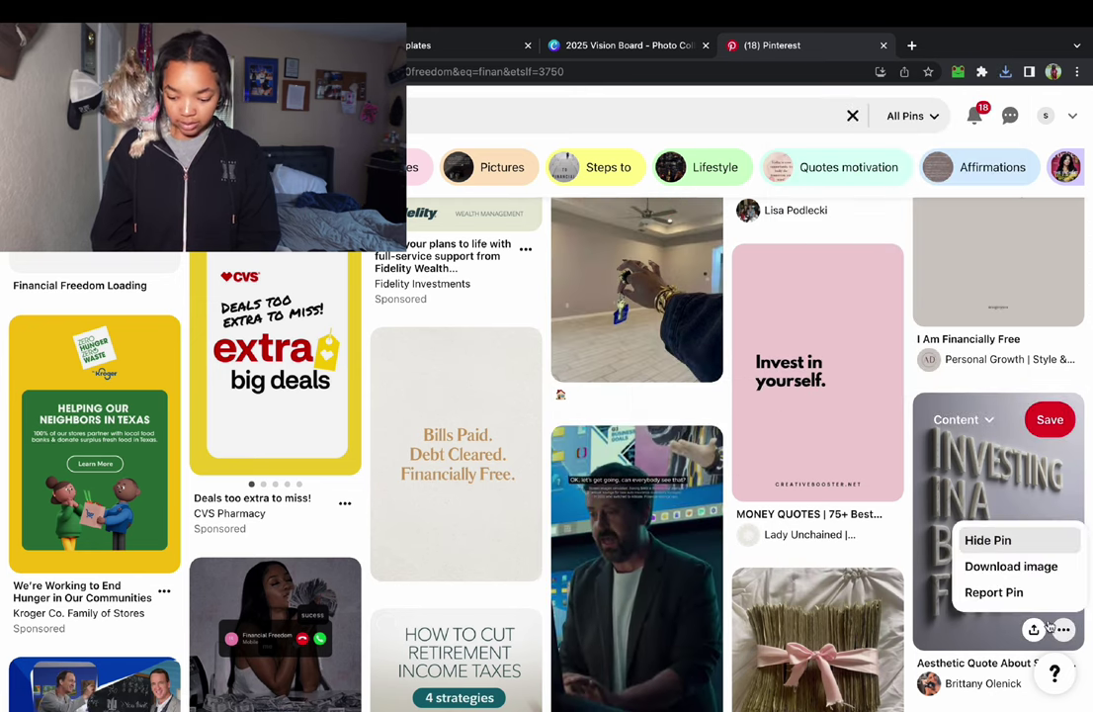
left_click(1012, 567)
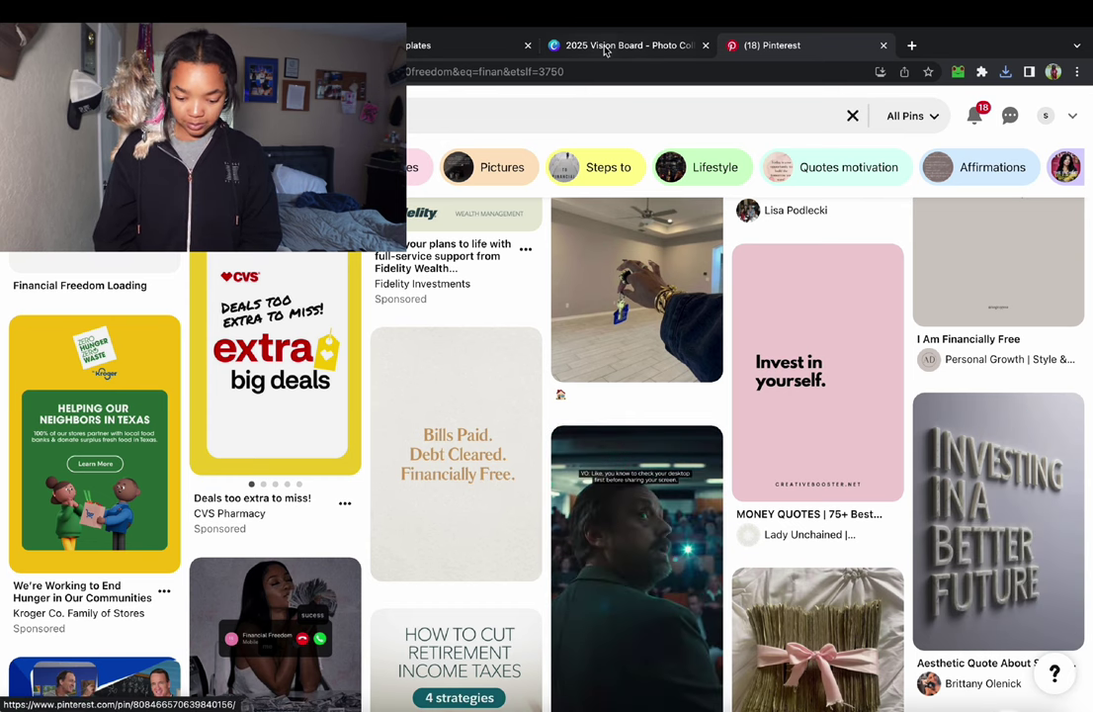
Return to the Canva vision board and upload the downloaded "Investing in a better future" quote image.
left_click(603, 47)
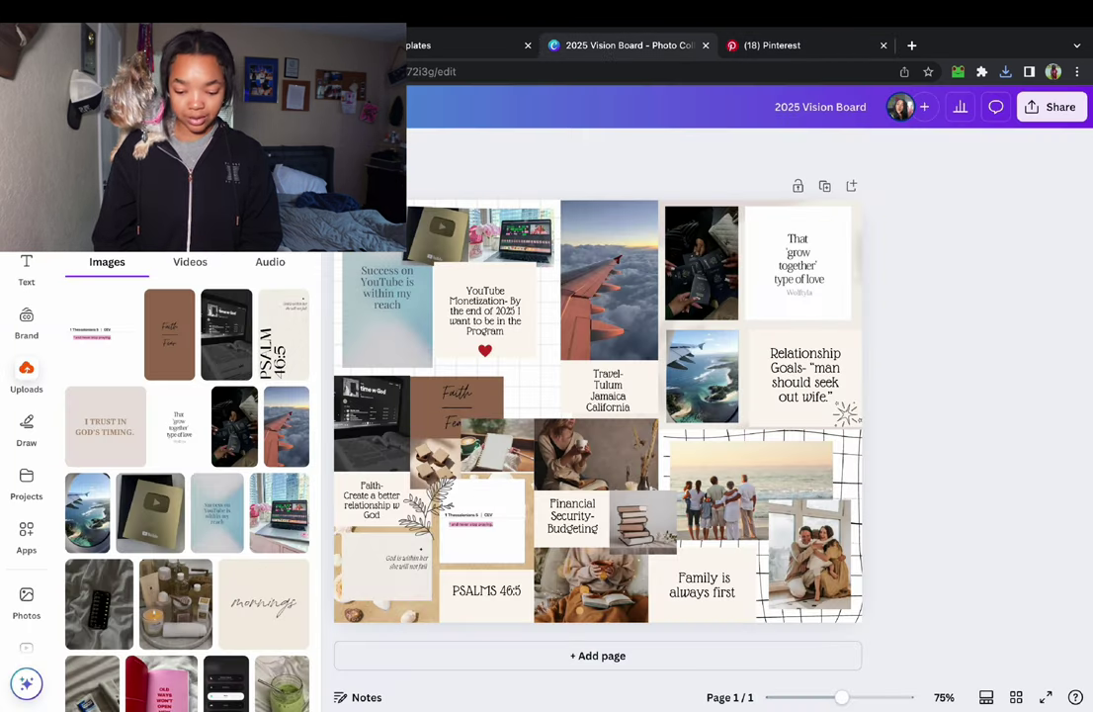
left_click(188, 220)
scroll(611, 443, "down", 2)
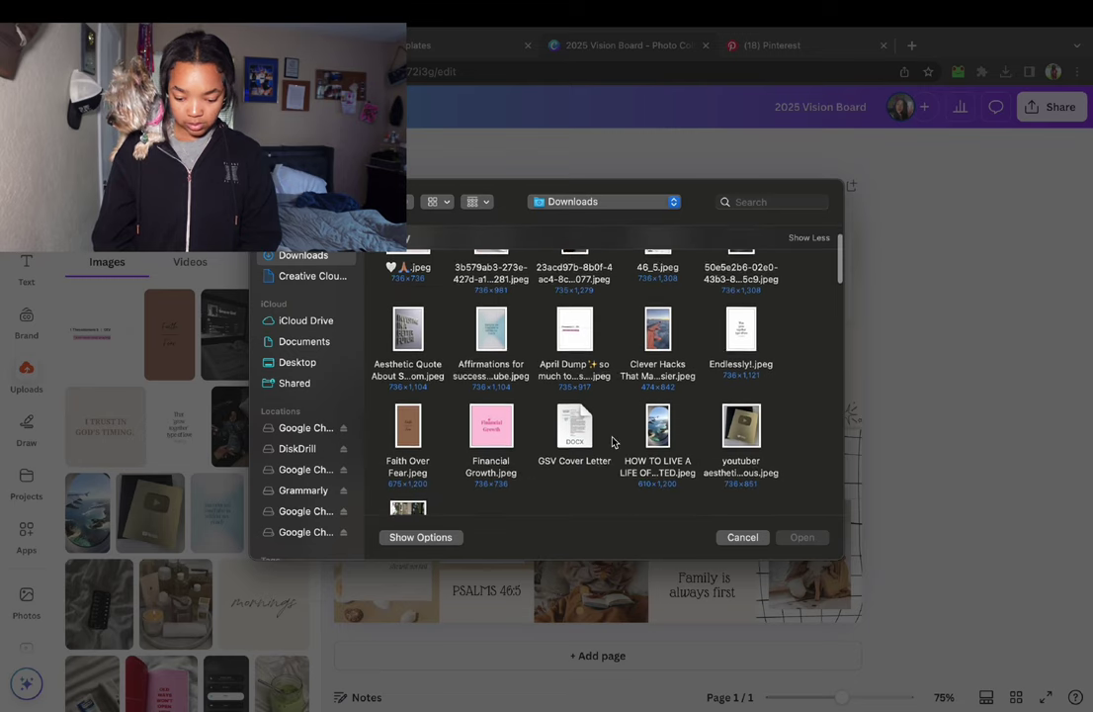
left_click(403, 336)
left_click(798, 539)
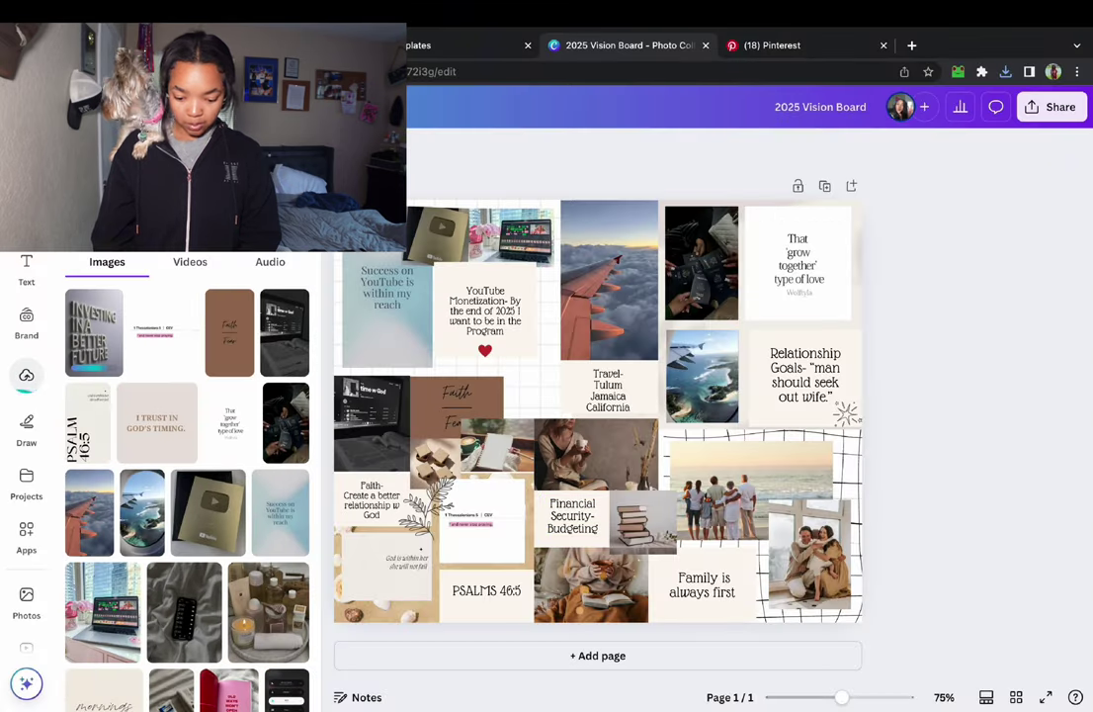
Upload Financial Growth.jpeg from the Downloads folder to the design's images.
left_click(188, 219)
scroll(482, 423, "down", 2)
scroll(481, 423, "up", 3)
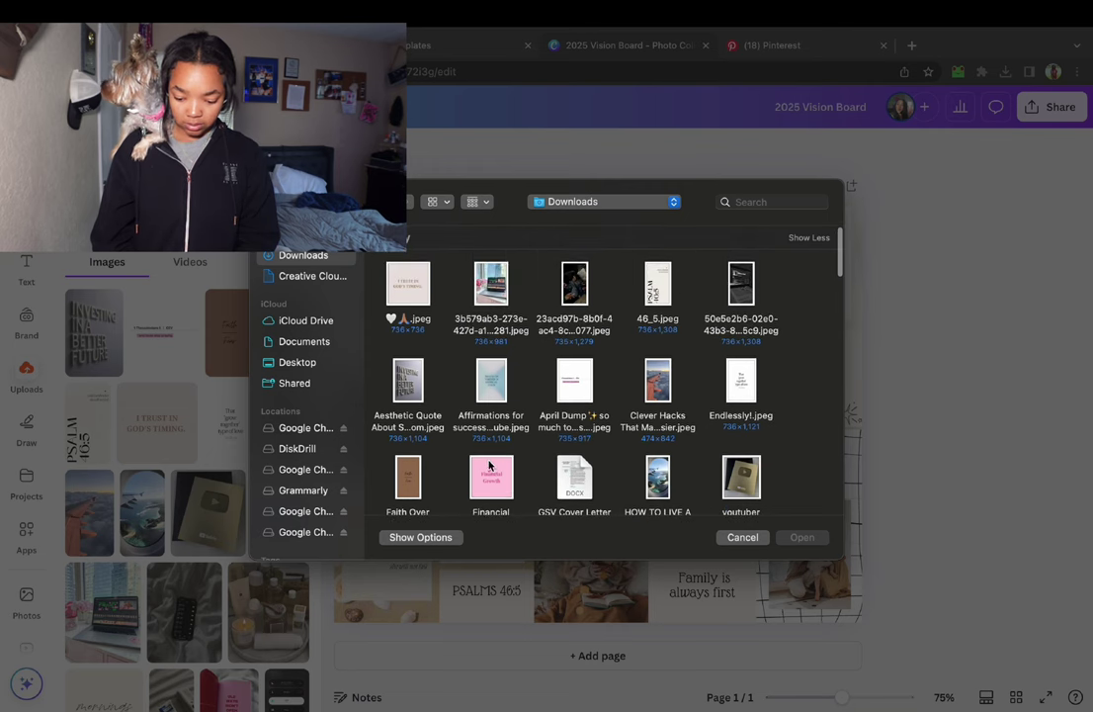
left_click(802, 537)
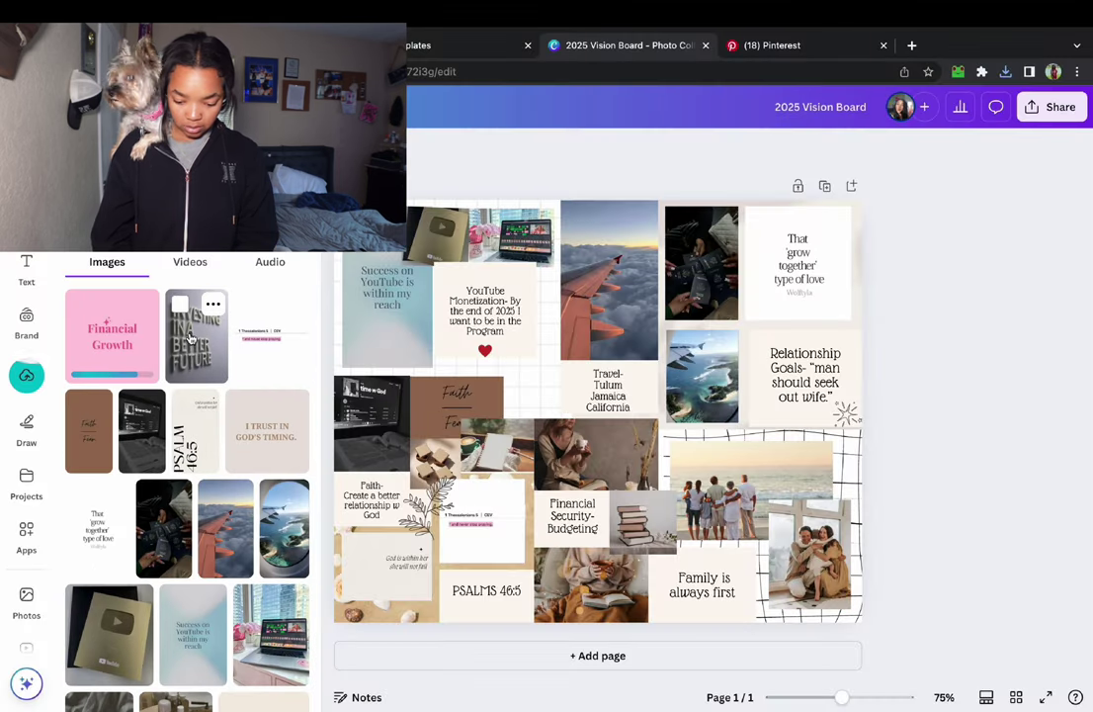
Replace the book stack photo with the "Investing in a better future" image and the photo above the budgeting goal with "Financial Growth".
left_click_drag(190, 337, 627, 501)
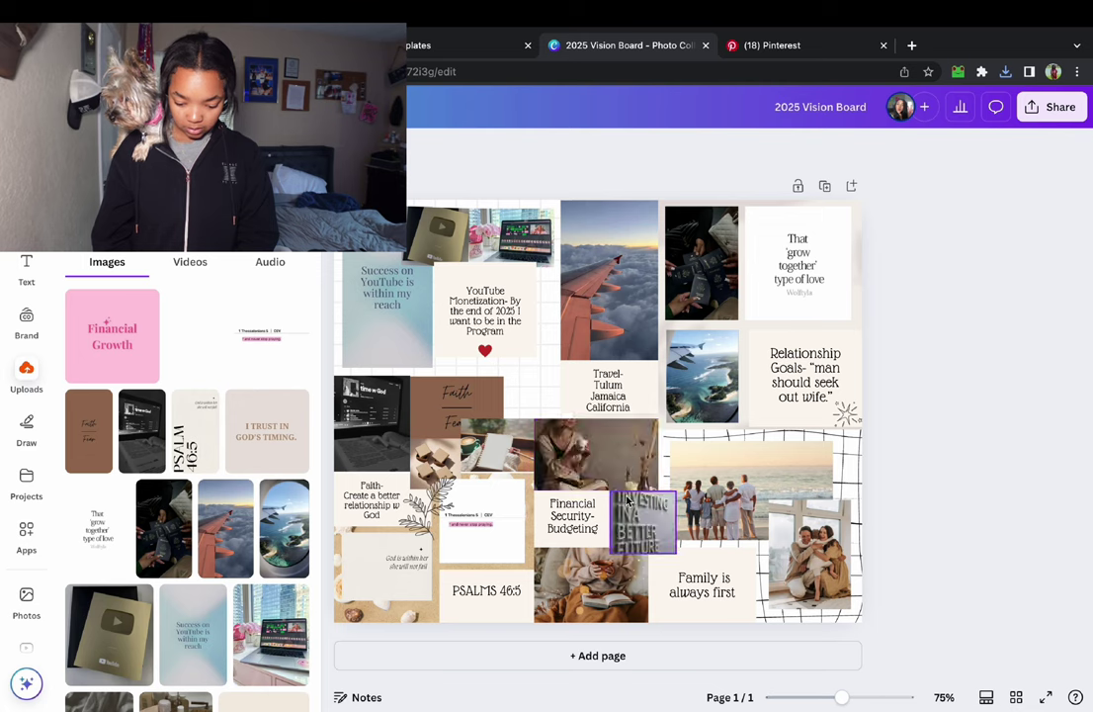
left_click(371, 534)
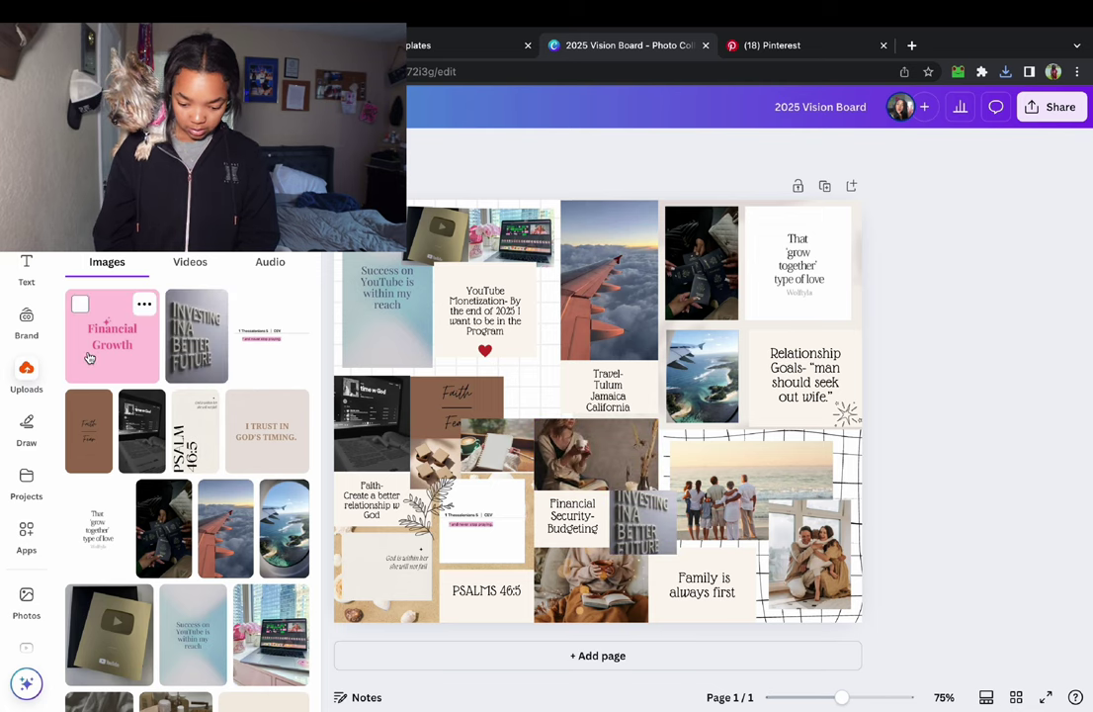
left_click_drag(88, 358, 596, 455)
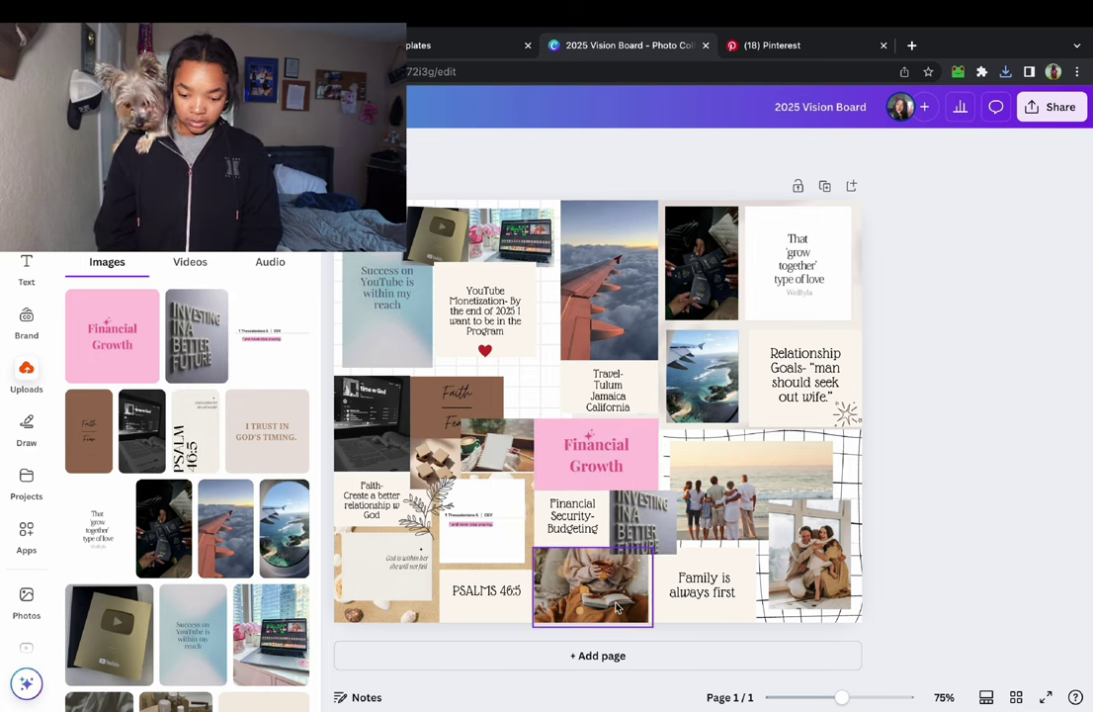
Place the uploaded "Fam.i.ly" definition image in the large frame above the "Family is always first" text.
scroll(161, 544, "down", 10)
scroll(161, 545, "down", 5)
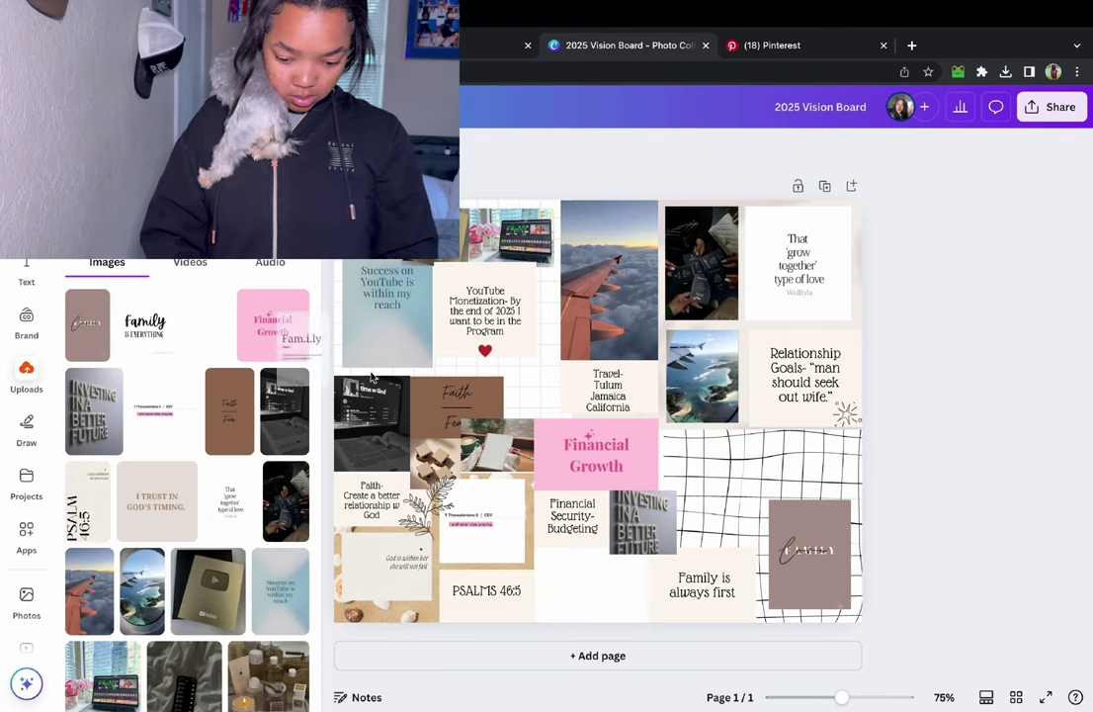
left_click_drag(372, 377, 740, 488)
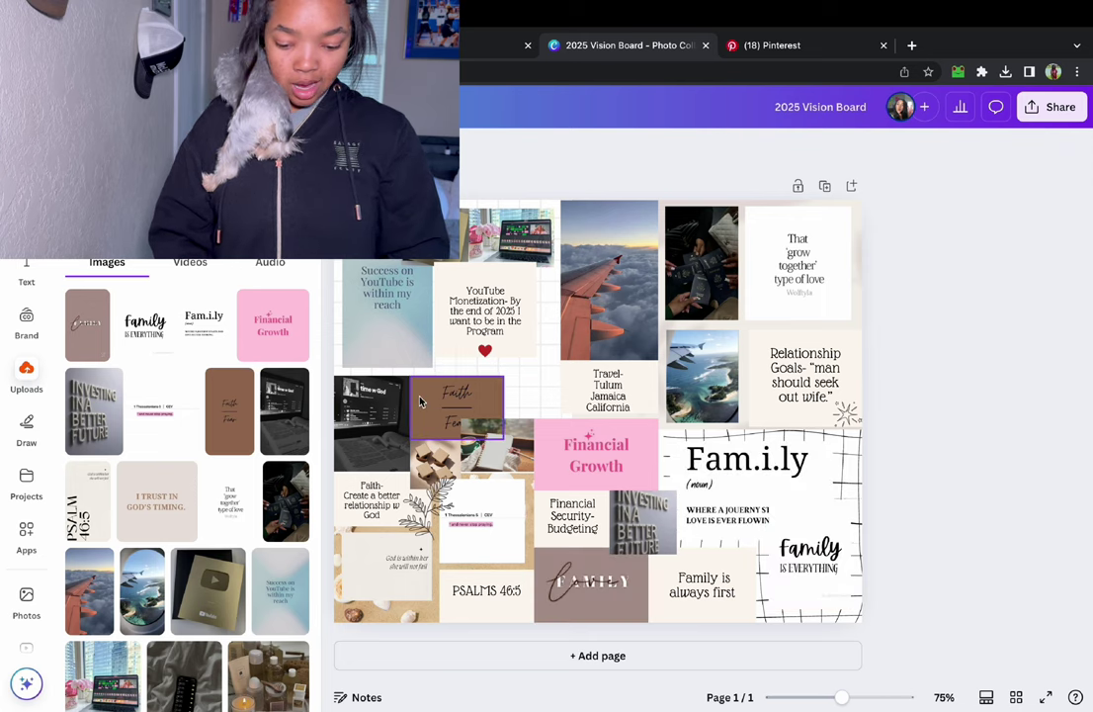
Rearrange the family images: "Family is everything" in the large frame, the "Fam.i.ly" definition beside "PSALMS 46:5", and the brown "Family" image in the corner frame.
left_click_drag(140, 339, 750, 489)
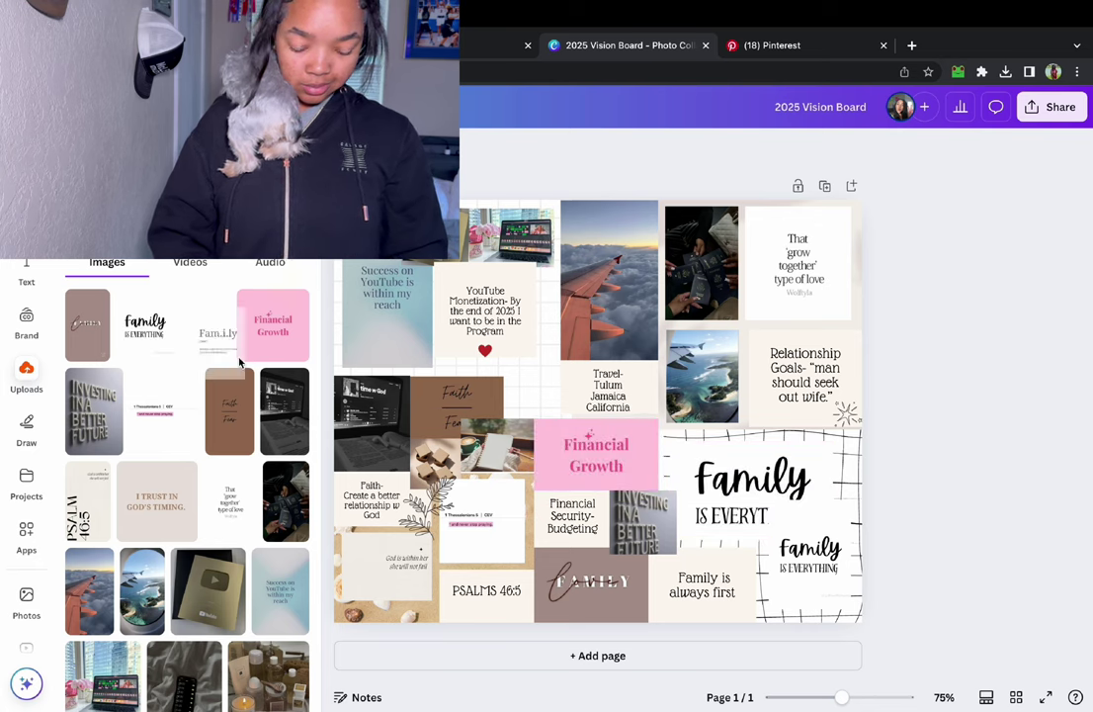
left_click_drag(239, 363, 573, 563)
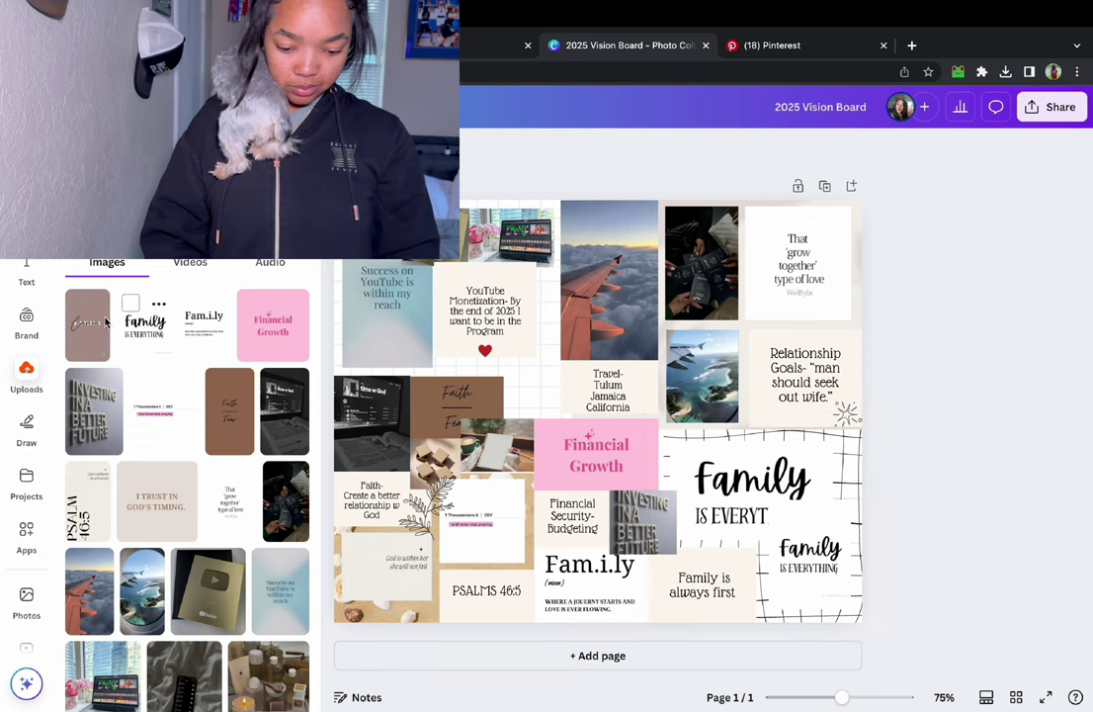
left_click_drag(88, 334, 809, 553)
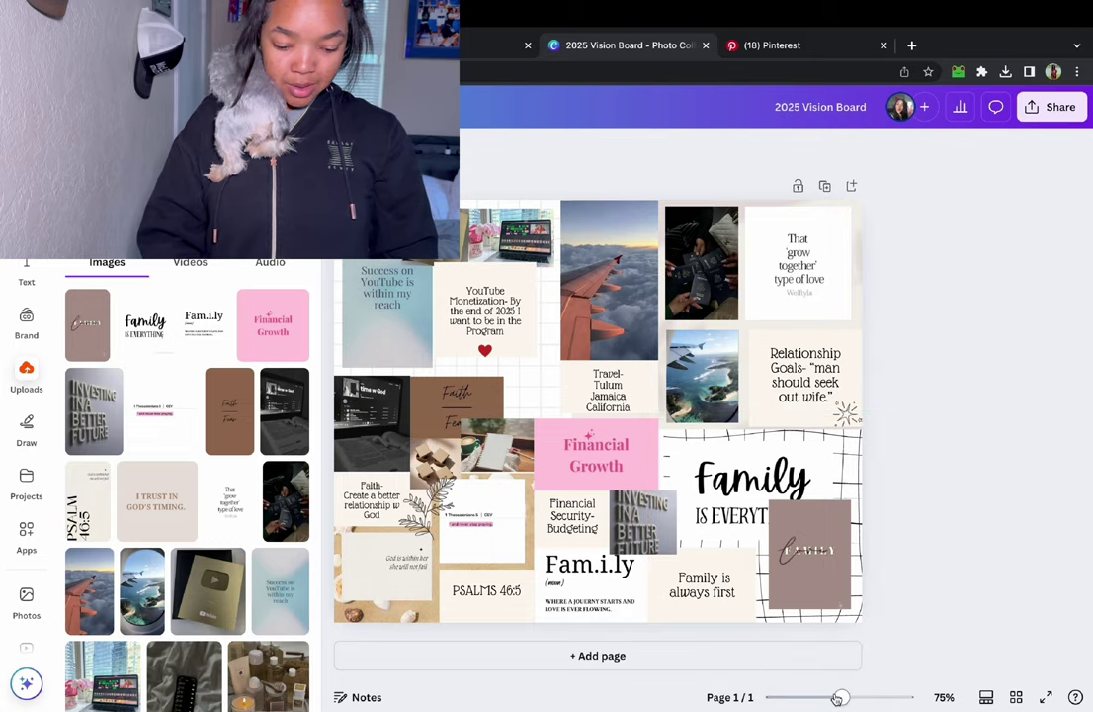
Add a heading across the middle of the vision board reading "My Vision for 2025".
left_click_drag(836, 698, 853, 700)
left_click(714, 483)
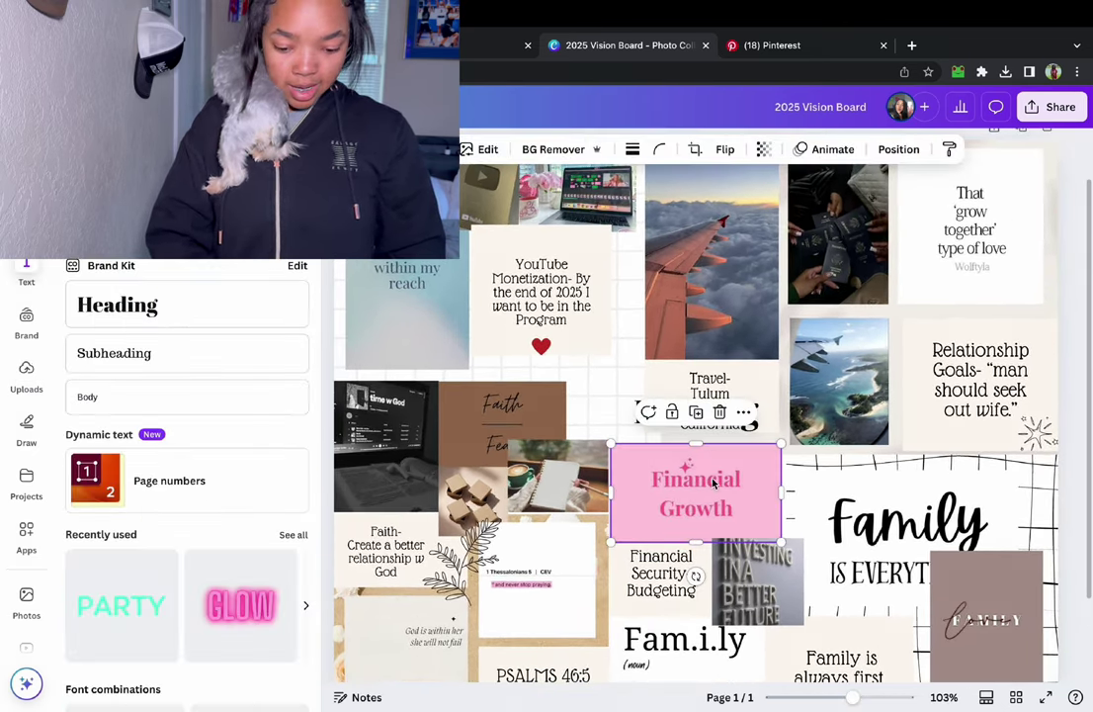
key("t")
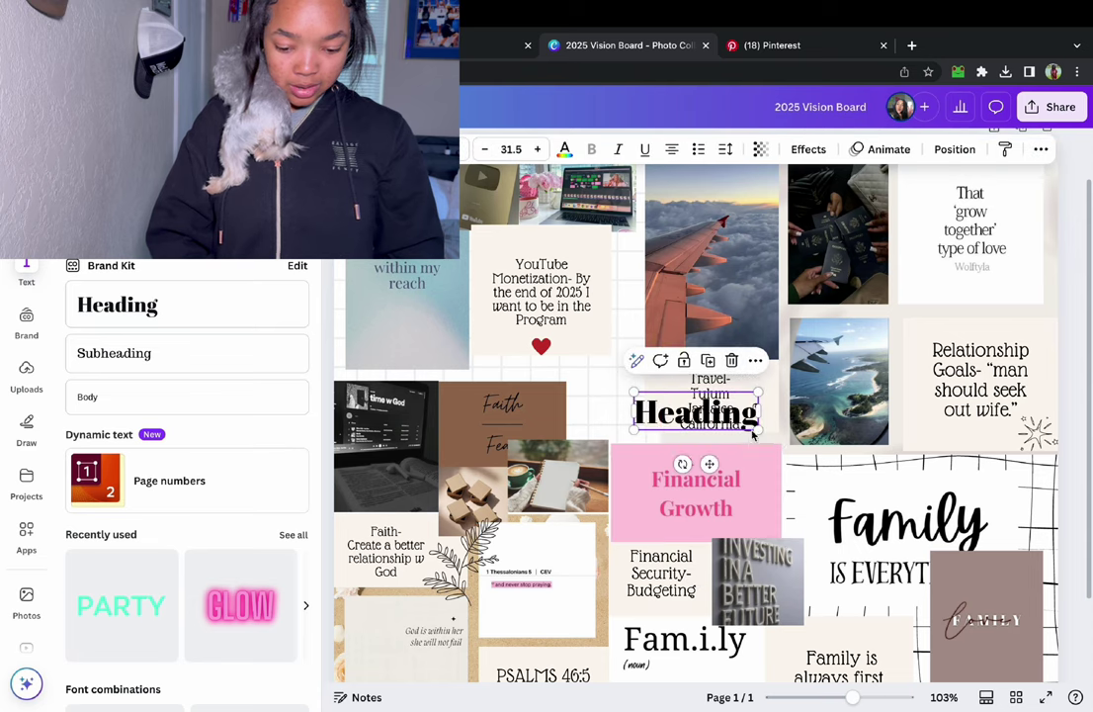
left_click_drag(710, 465, 641, 469)
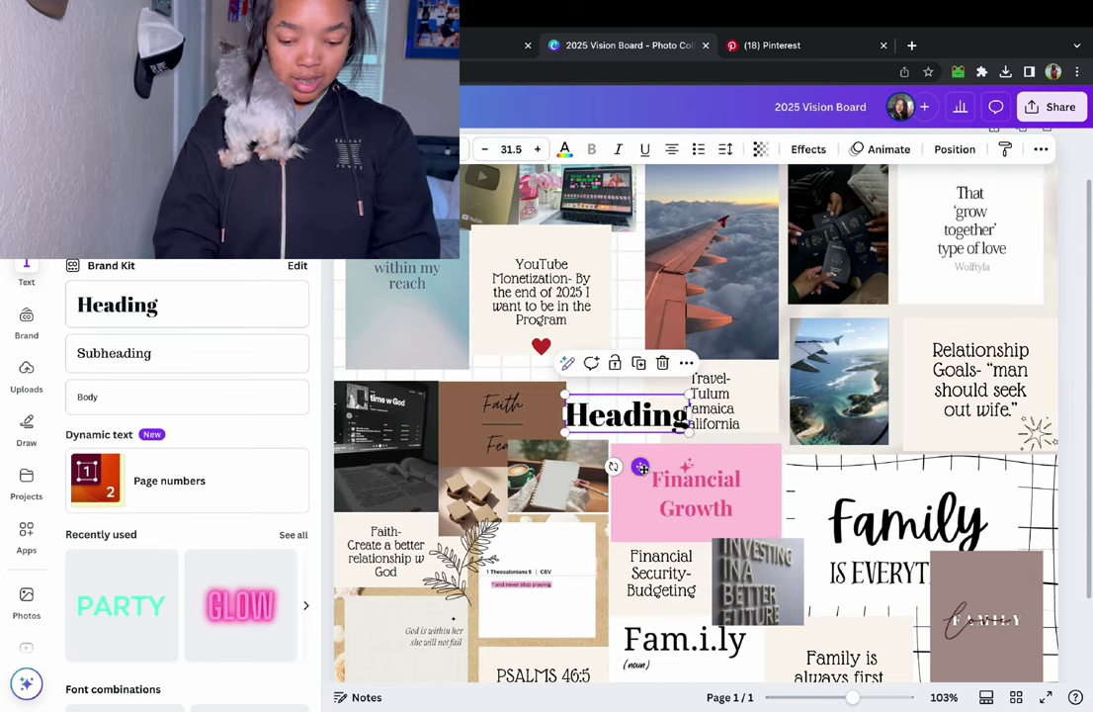
double_click(646, 405)
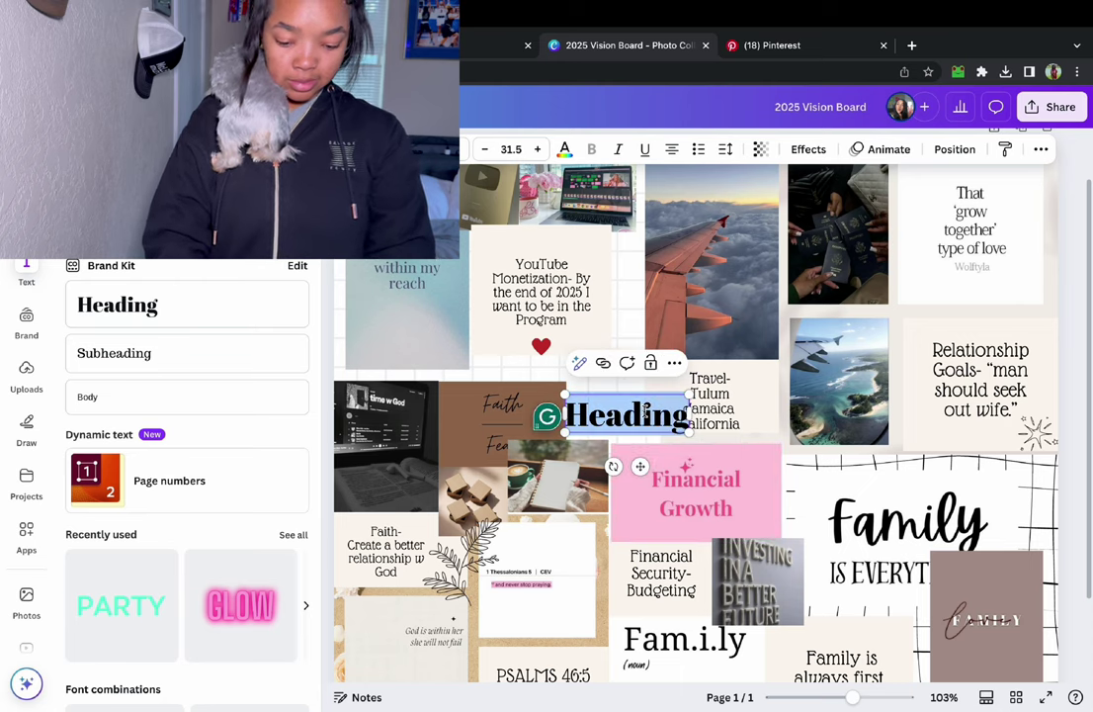
type("my")
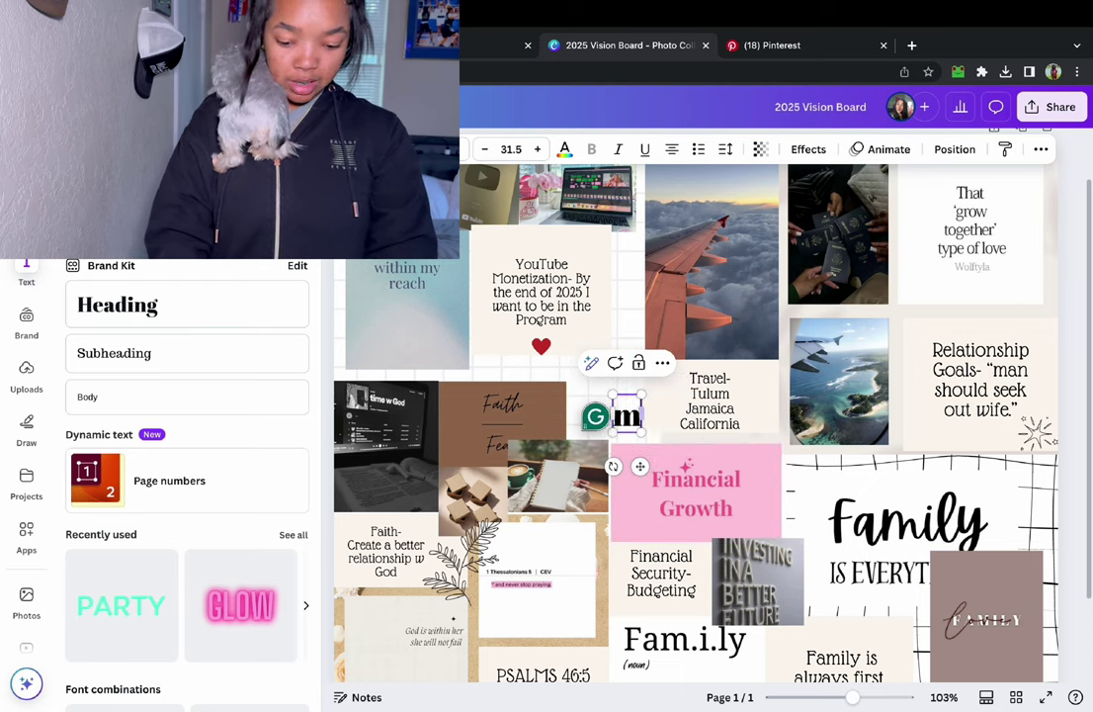
key("BackSpace")
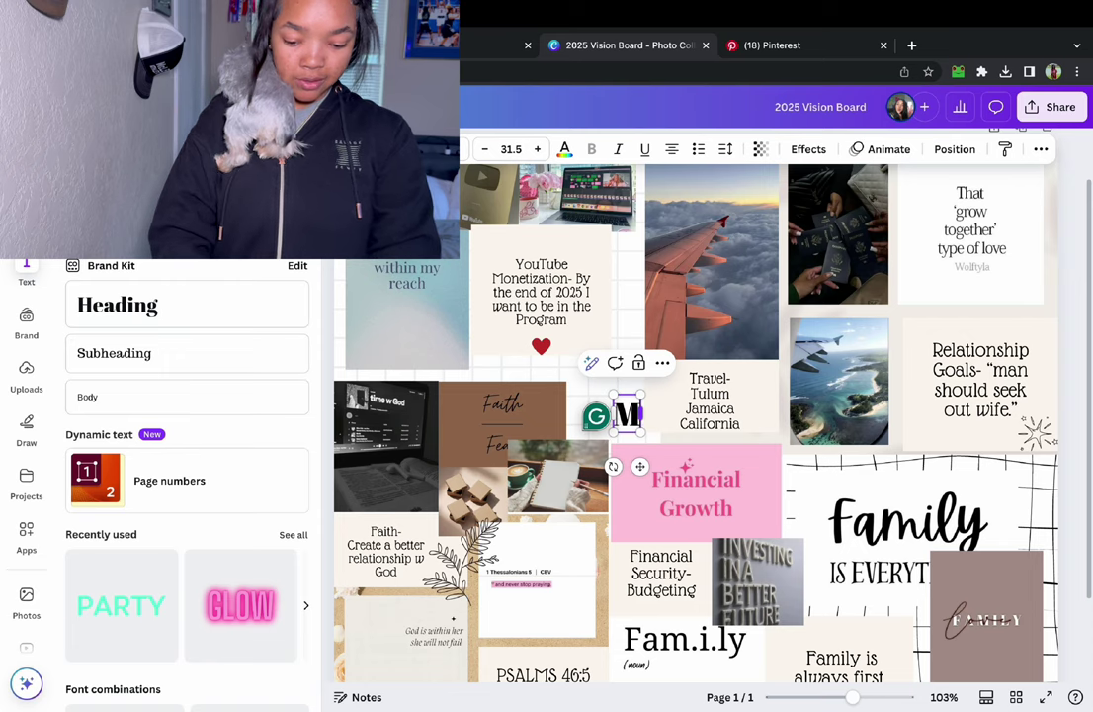
type("My Vision")
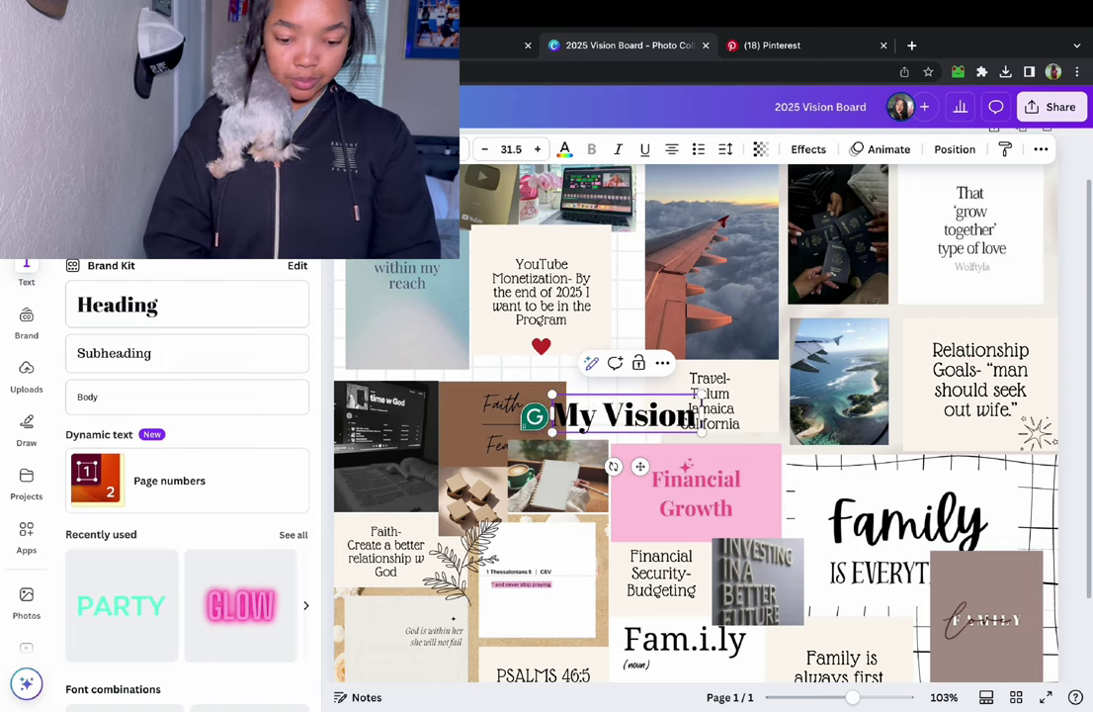
type(" for 20245")
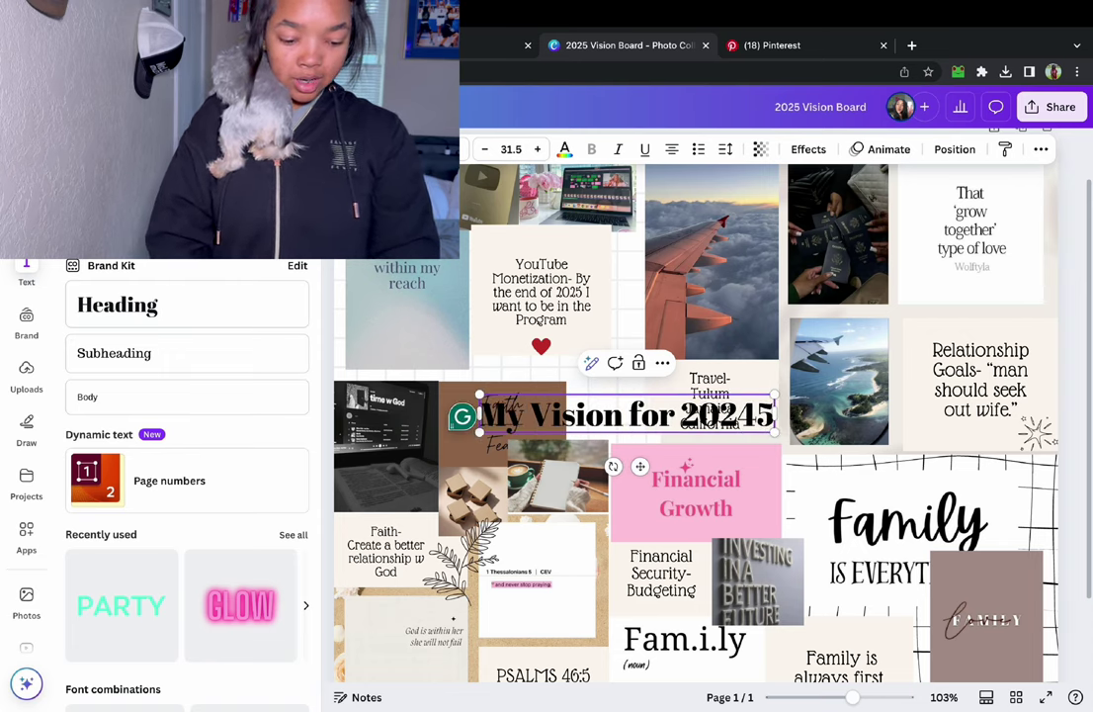
key("BackSpace")
key("BackSpace")
type("5")
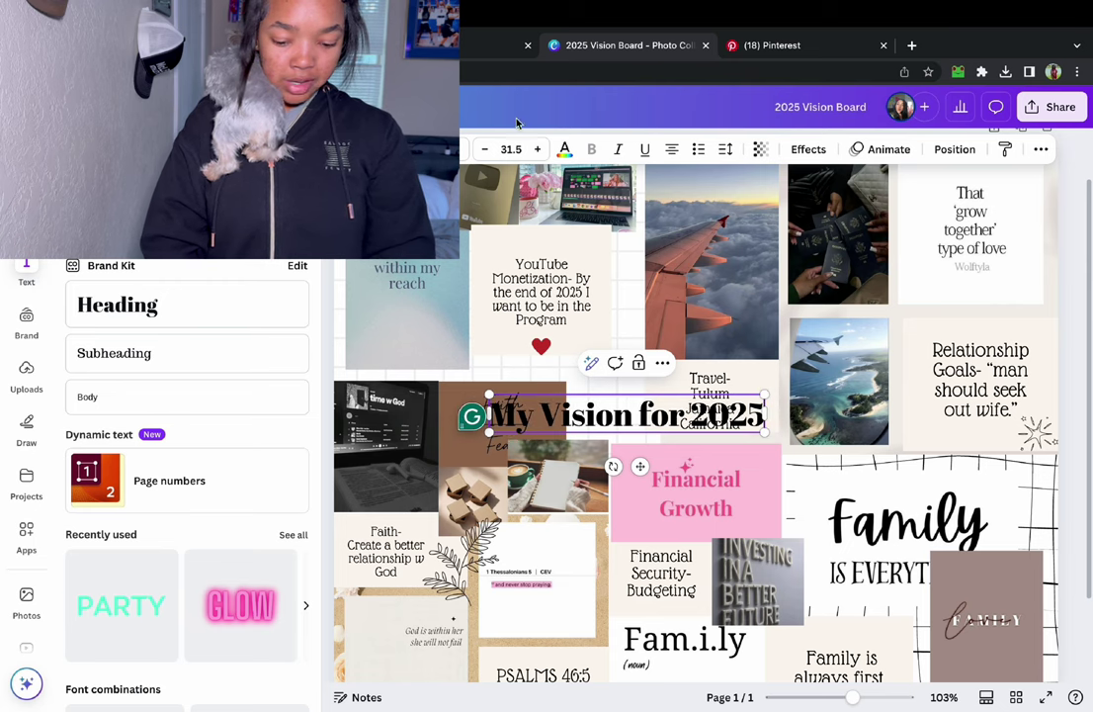
Change the "My Vision for 2025" heading's font to Horizon and shift the heading slightly right and up.
left_click(415, 149)
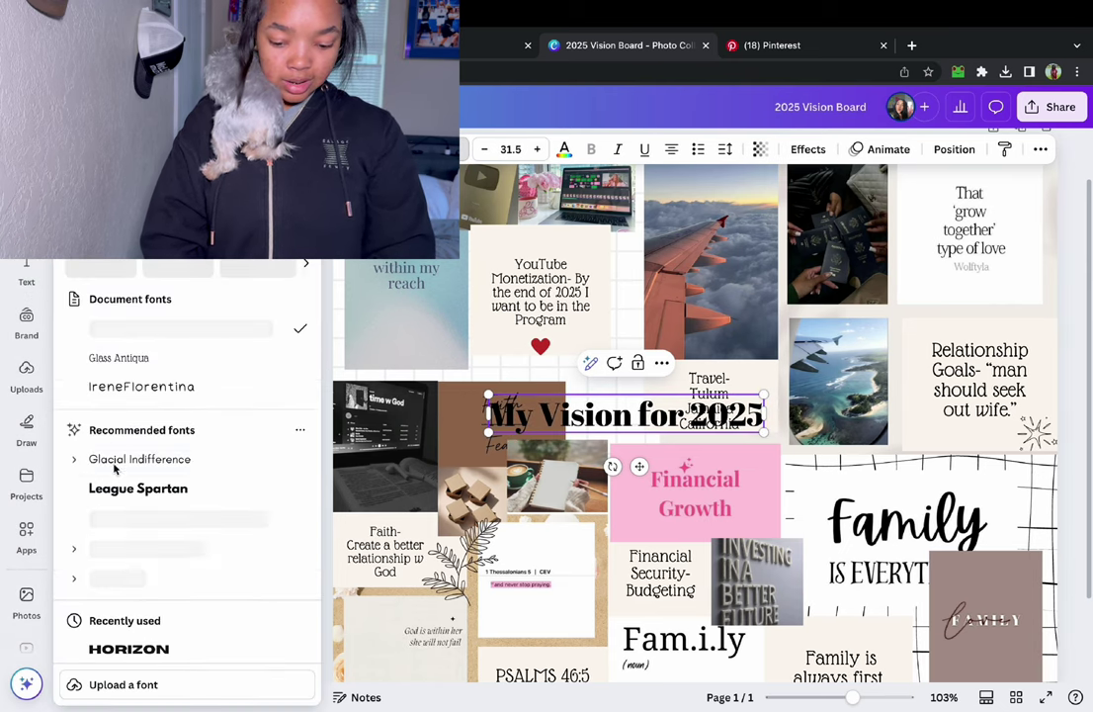
left_click(123, 648)
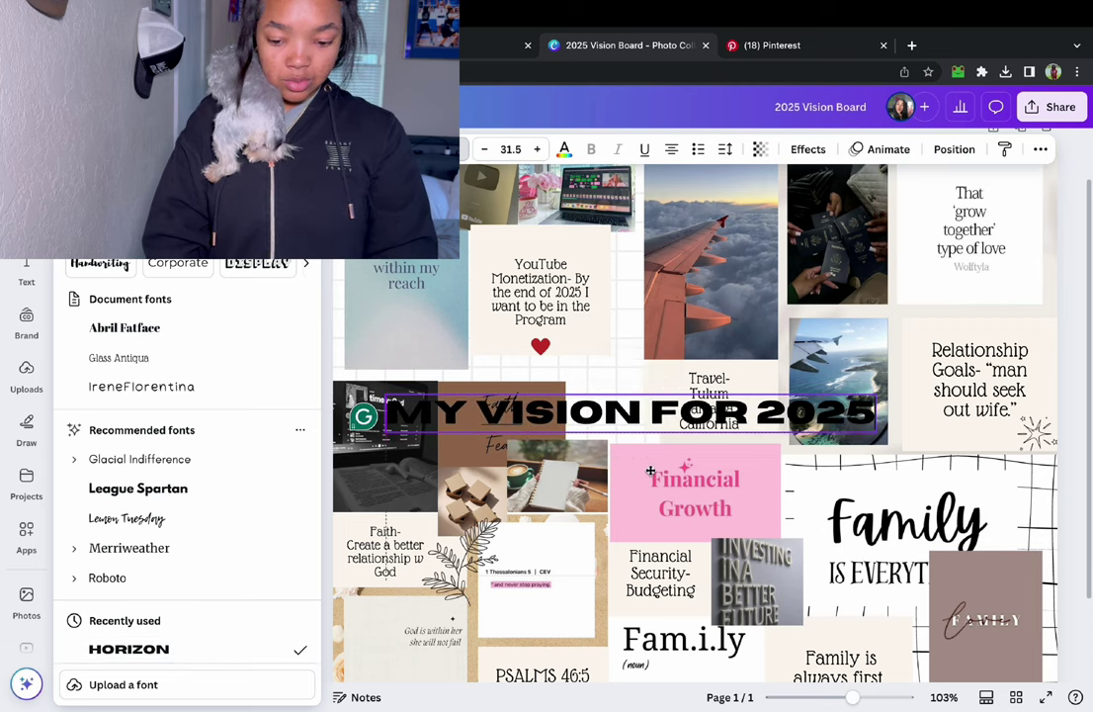
left_click_drag(630, 393, 676, 464)
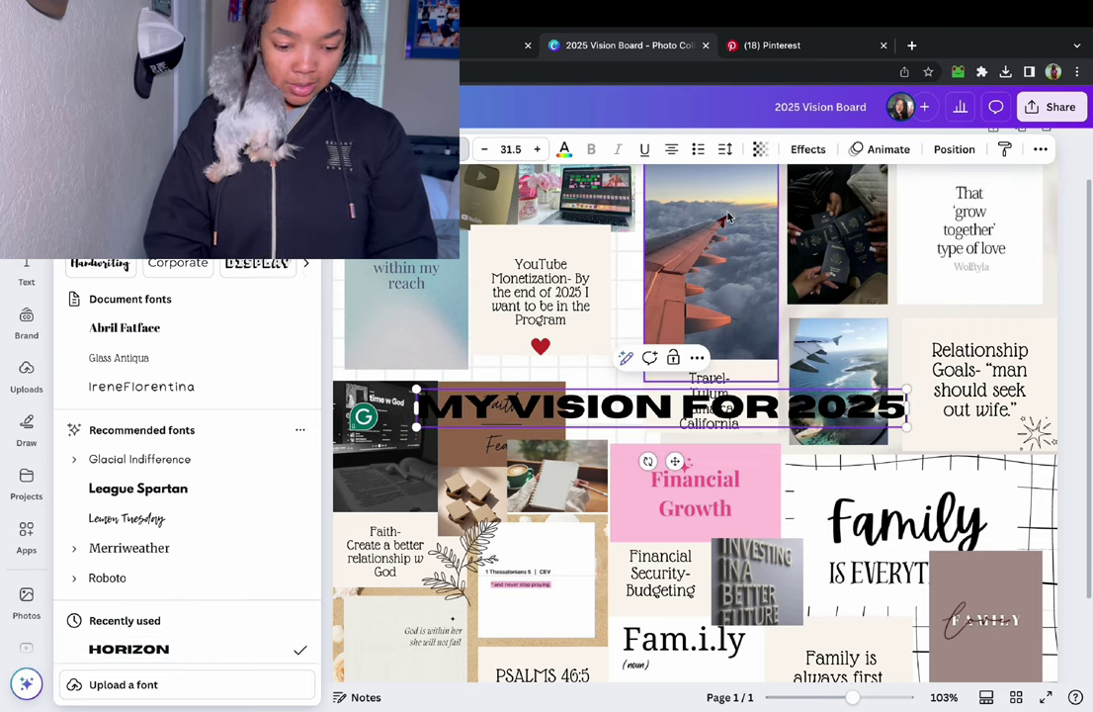
Apply the Lift text effect to the 2025 heading and move it up over the lower edge of the airplane wing photo.
left_click(807, 152)
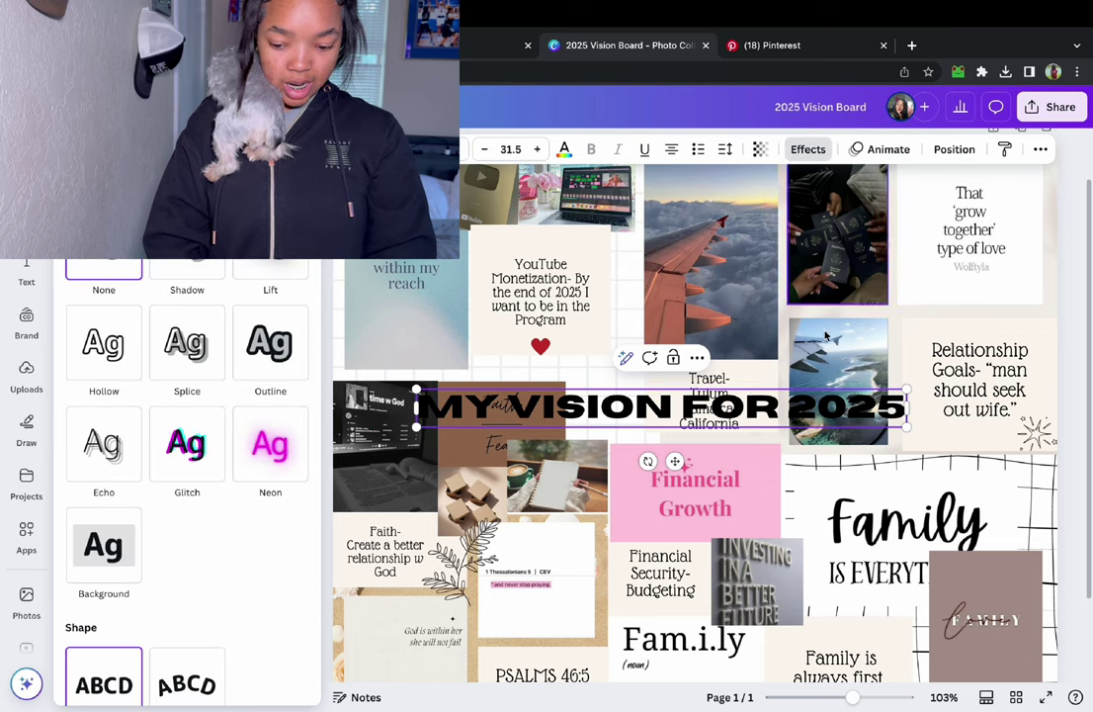
left_click(292, 275)
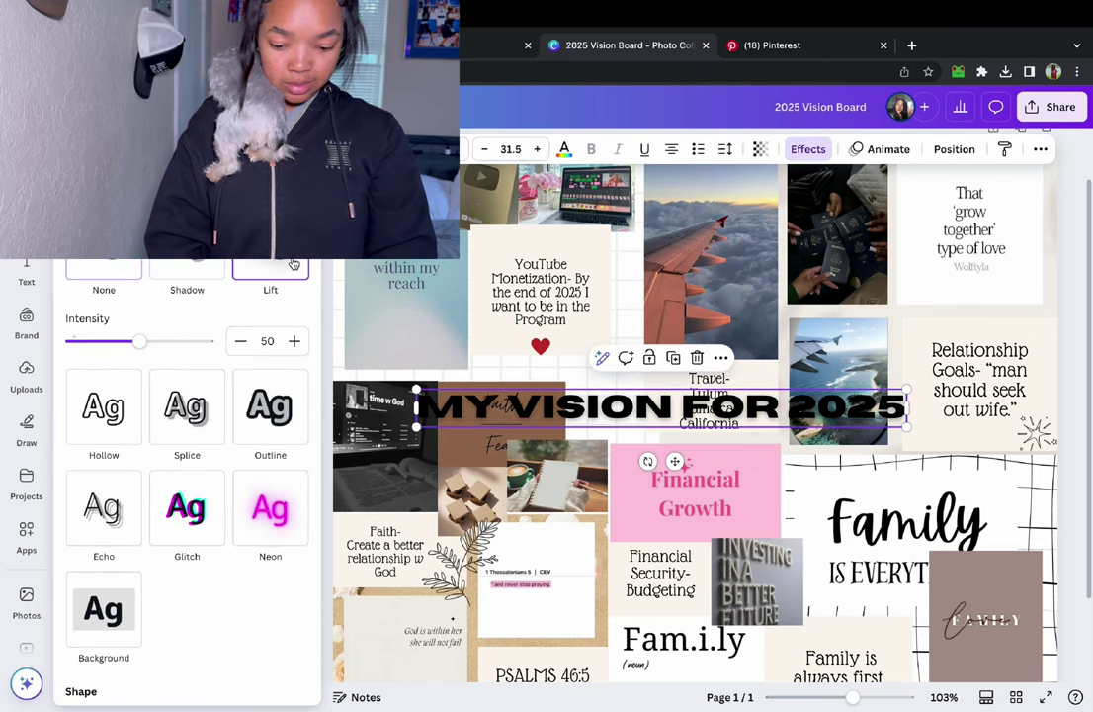
left_click(1078, 248)
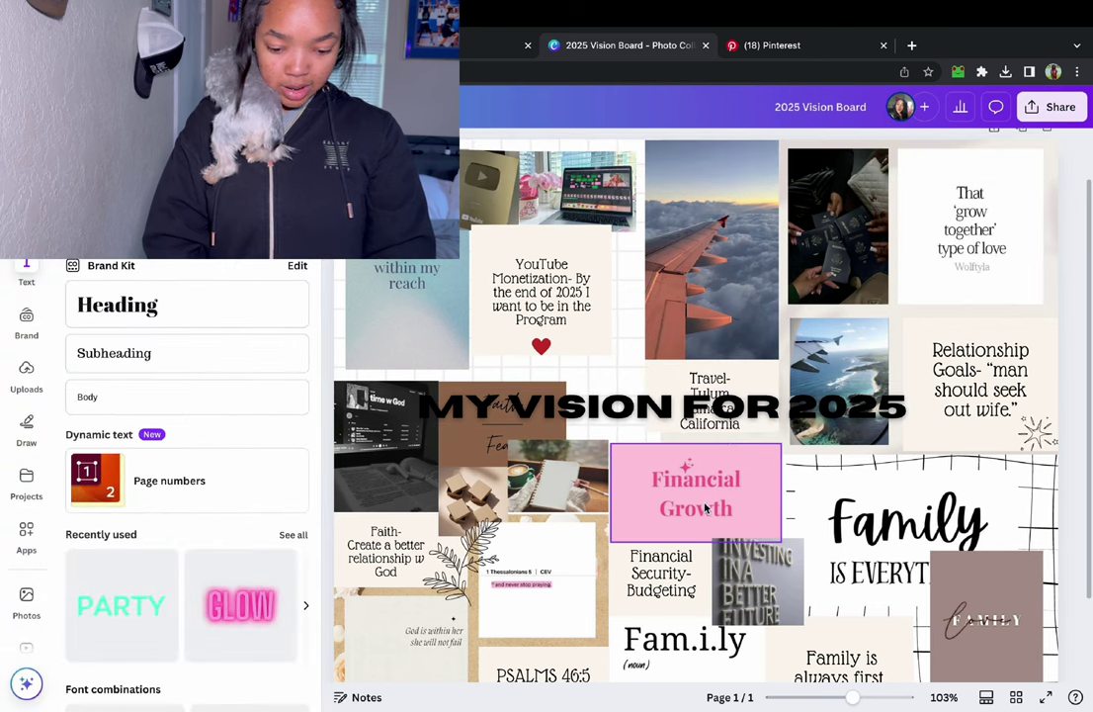
left_click_drag(731, 411, 741, 355)
left_click(1072, 288)
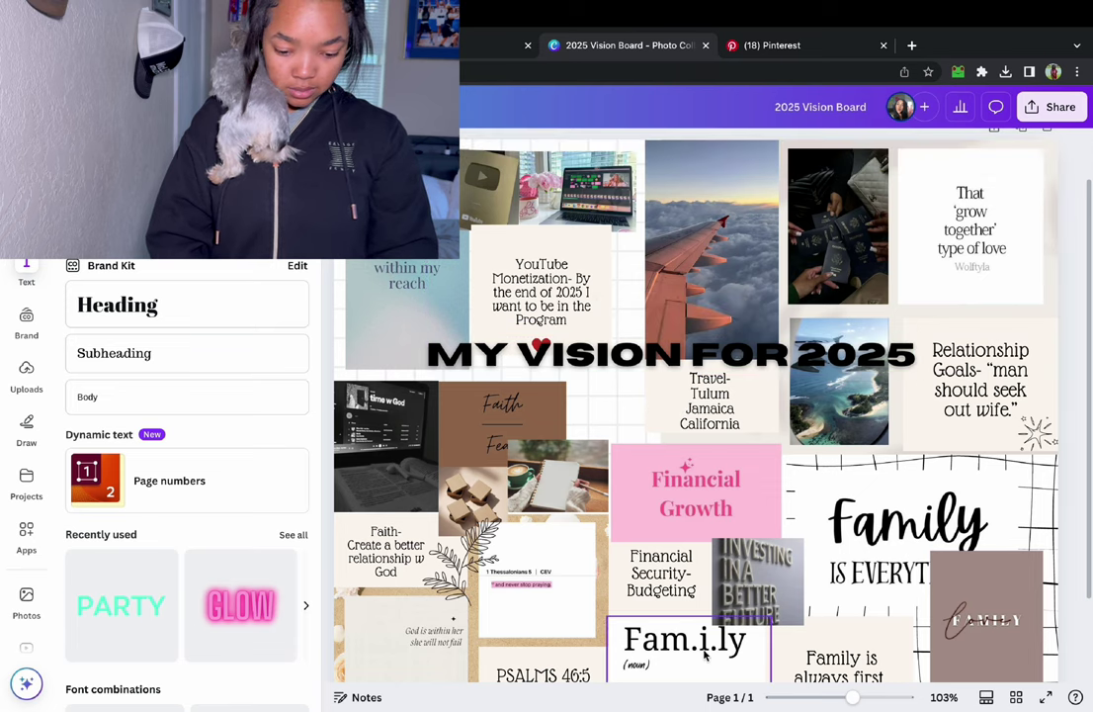